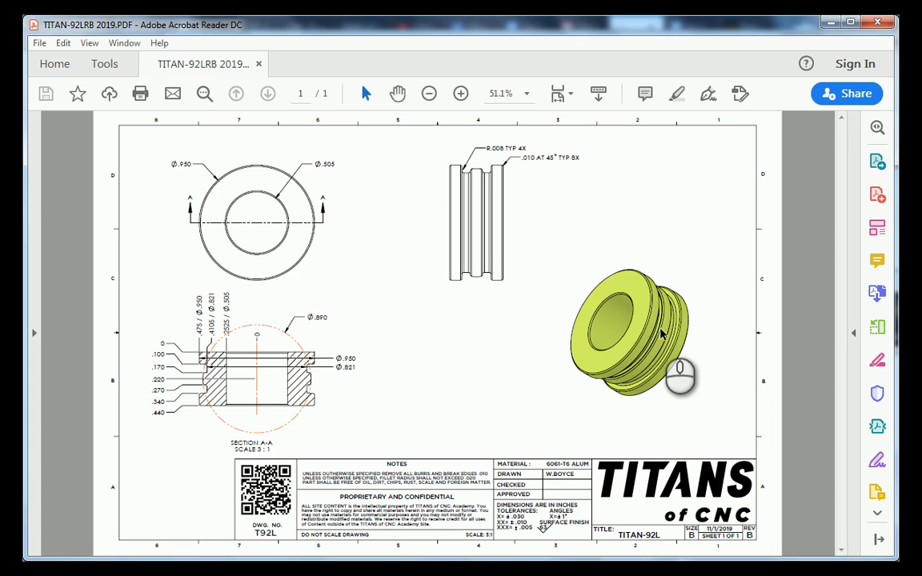
drag(660, 340, 573, 320)
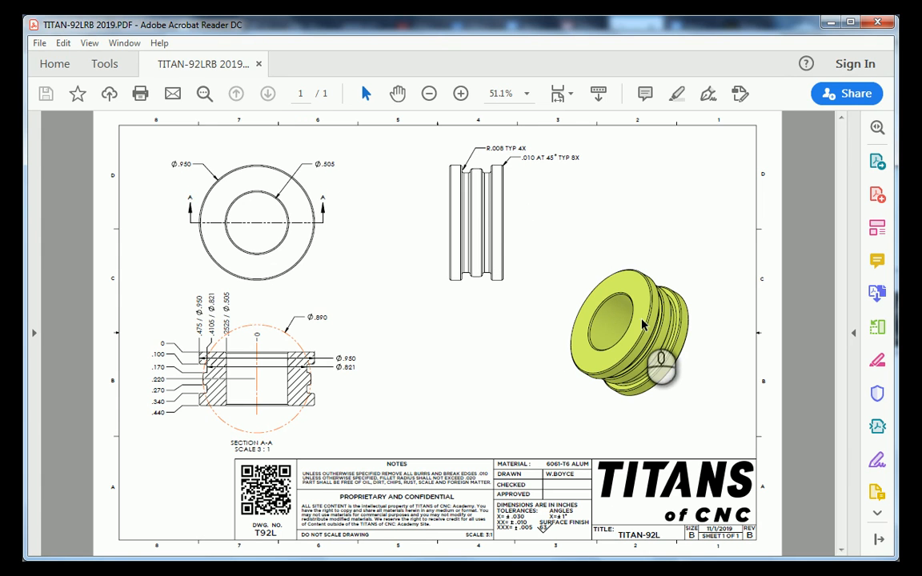
drag(639, 328, 625, 364)
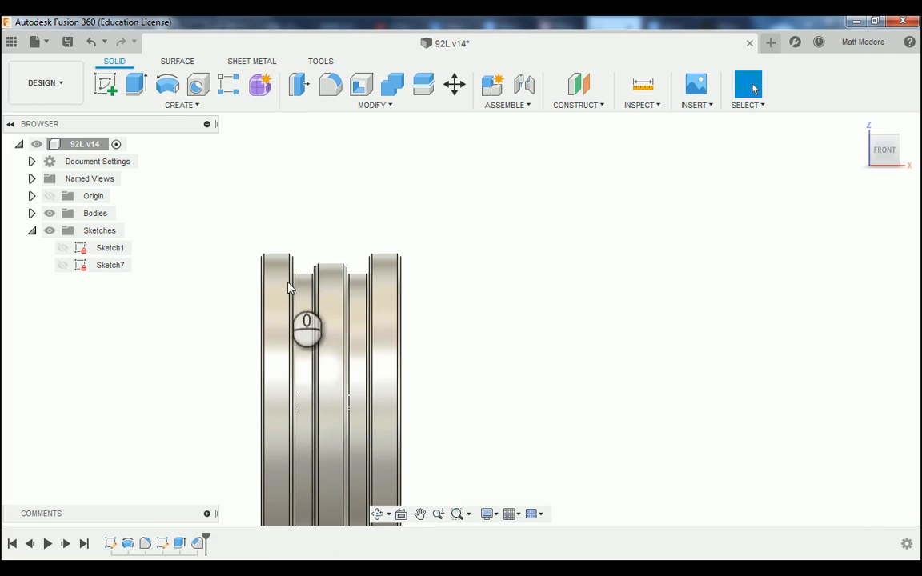
In the Fusion 360 model 92L, examine the grooved ring from the front and around both end faces.
scroll(287, 243, up, 3)
scroll(235, 405, up, 2)
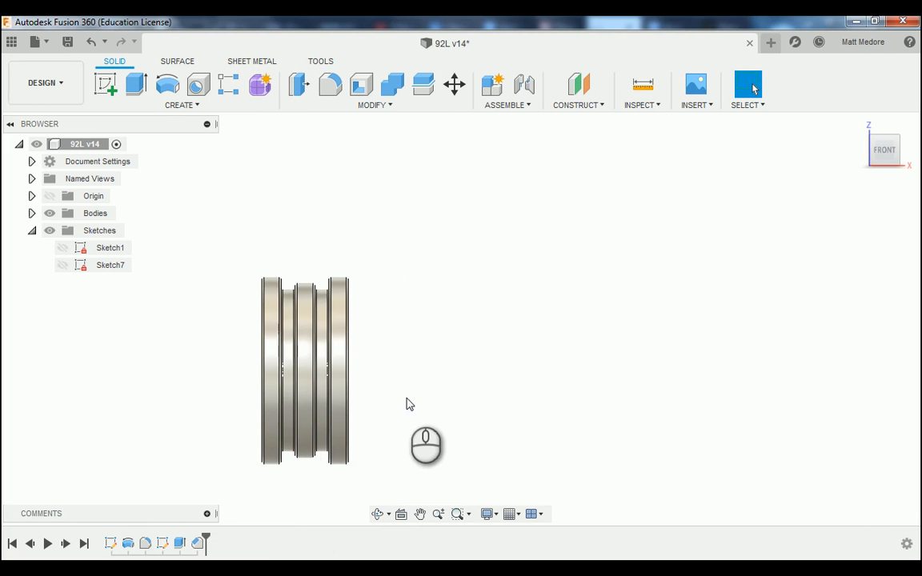
mouse_move(406, 397)
shift+middle_down()
mouse_move(373, 385)
mouse_move(410, 395)
mouse_move(400, 398)
shift+middle_up()
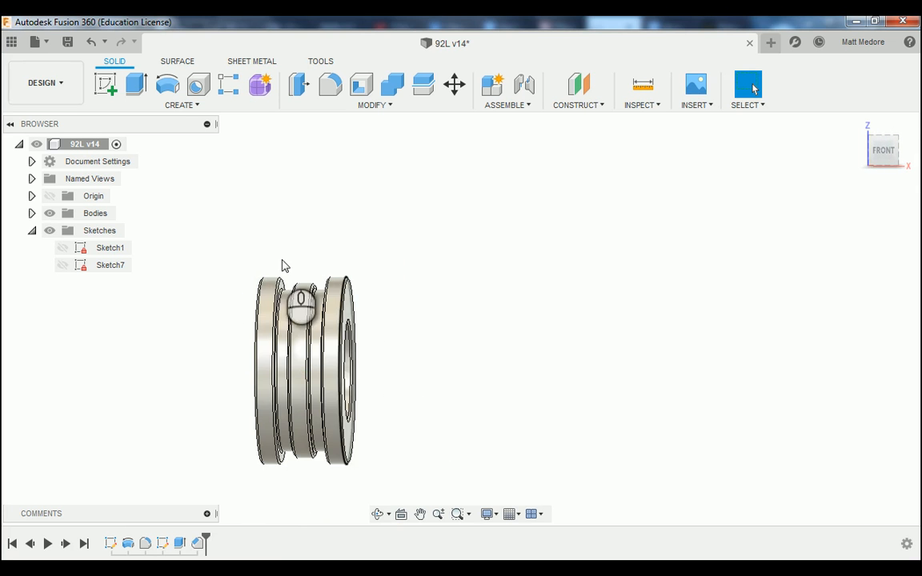
scroll(277, 253, down, 1)
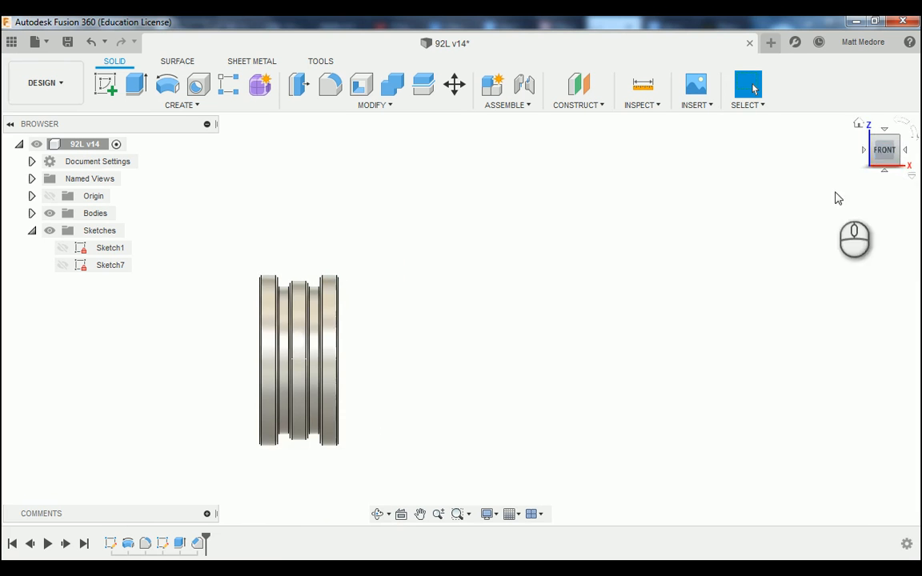
shift+middle_drag(833, 198, 729, 210)
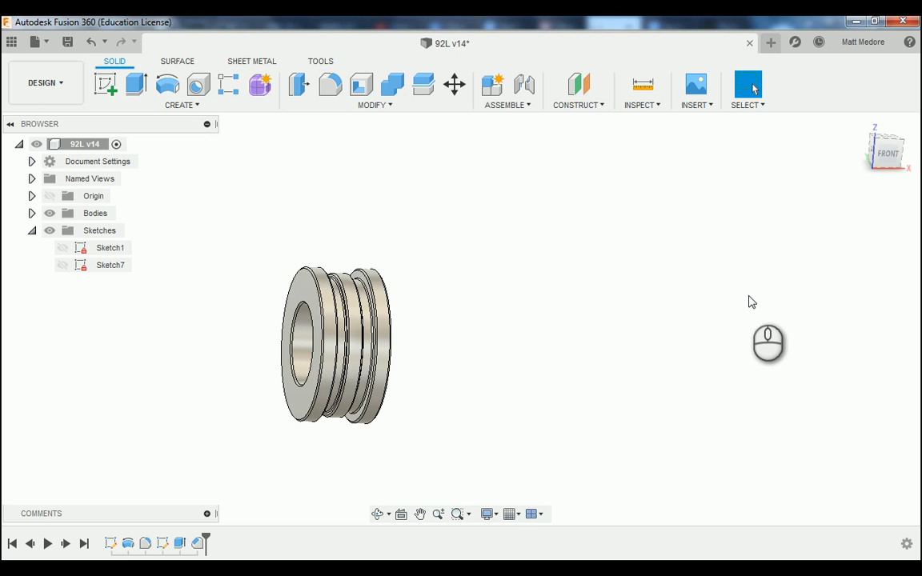
shift+middle_drag(751, 302, 732, 286)
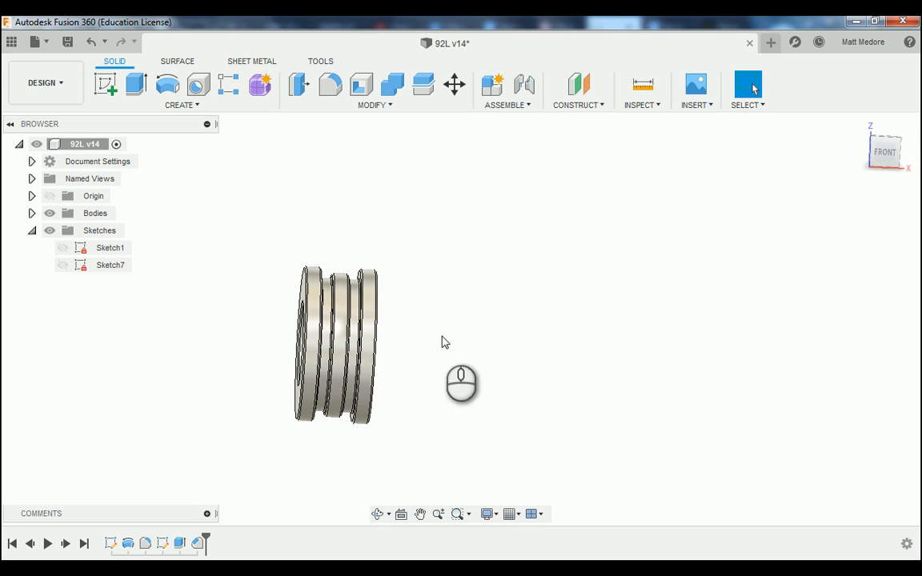
shift+middle_drag(441, 336, 323, 311)
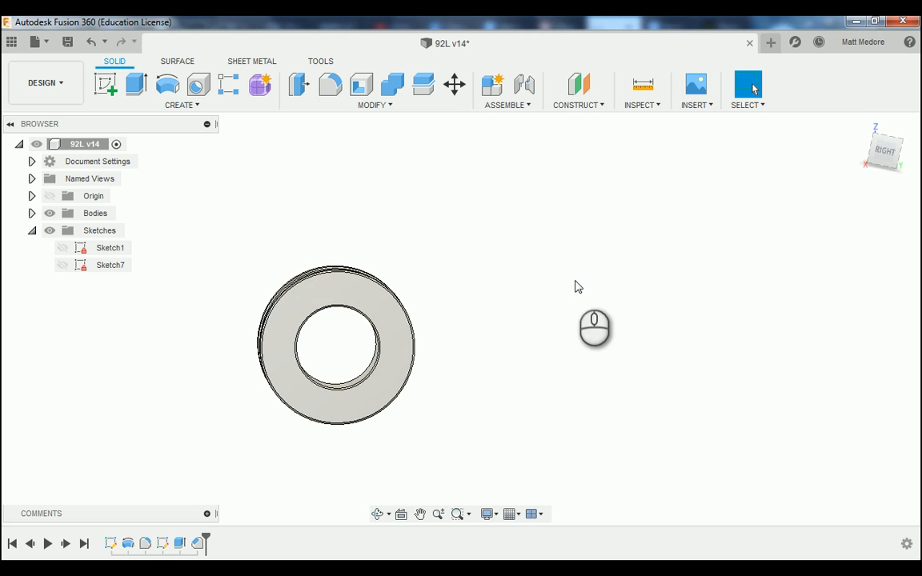
mouse_move(574, 287)
shift+middle_down()
mouse_move(555, 290)
mouse_move(588, 300)
shift+middle_up()
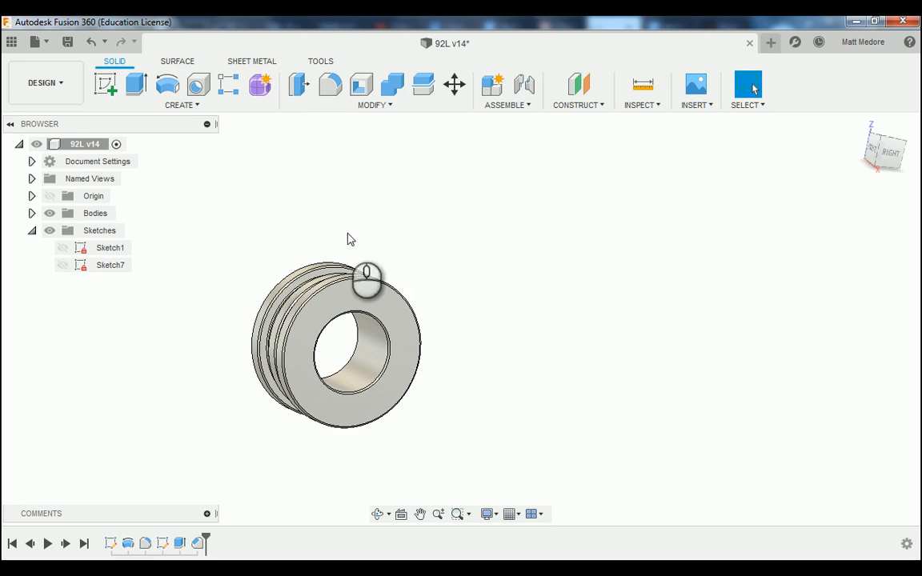
Show Sketch1 and inspect how its profile lies inside the grooved ring.
click(67, 250)
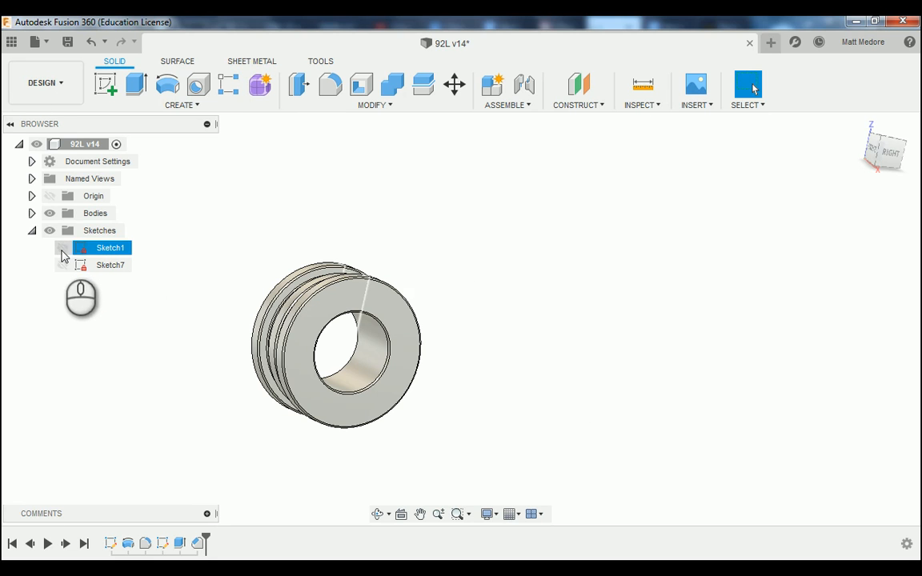
click(63, 249)
shift+middle_drag(166, 335, 181, 397)
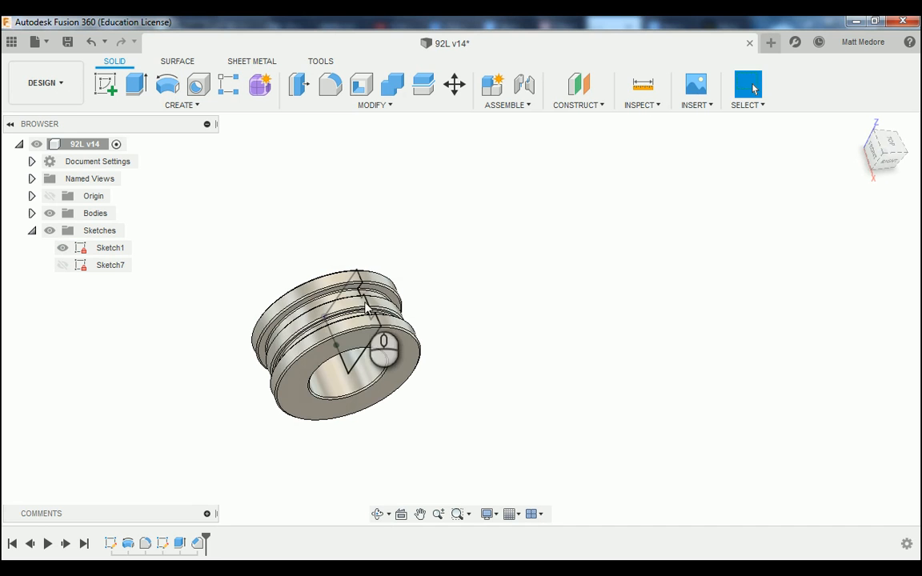
shift+middle_drag(284, 303, 390, 292)
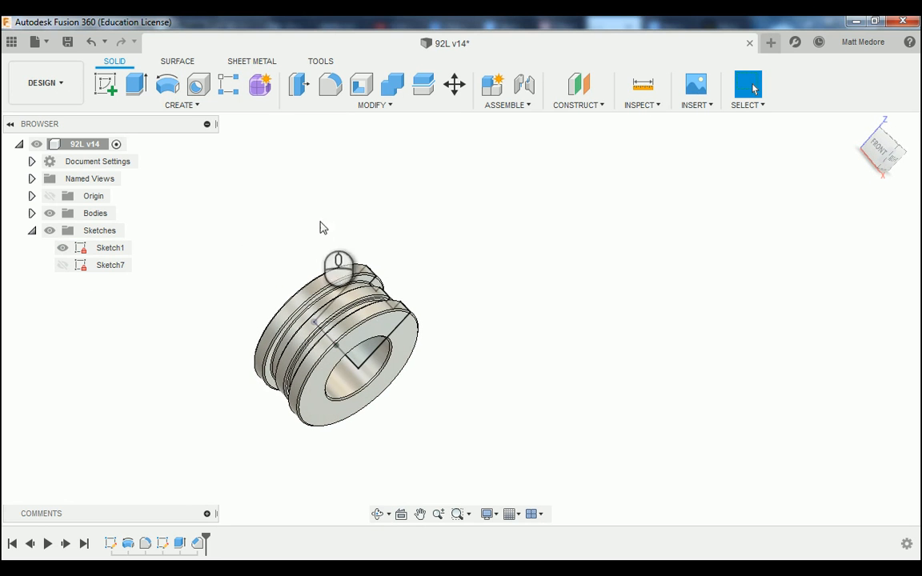
mouse_move(201, 382)
shift+middle_down()
mouse_move(160, 382)
mouse_move(145, 411)
mouse_move(160, 420)
mouse_move(180, 364)
mouse_move(177, 350)
mouse_move(167, 349)
mouse_move(196, 340)
shift+middle_up()
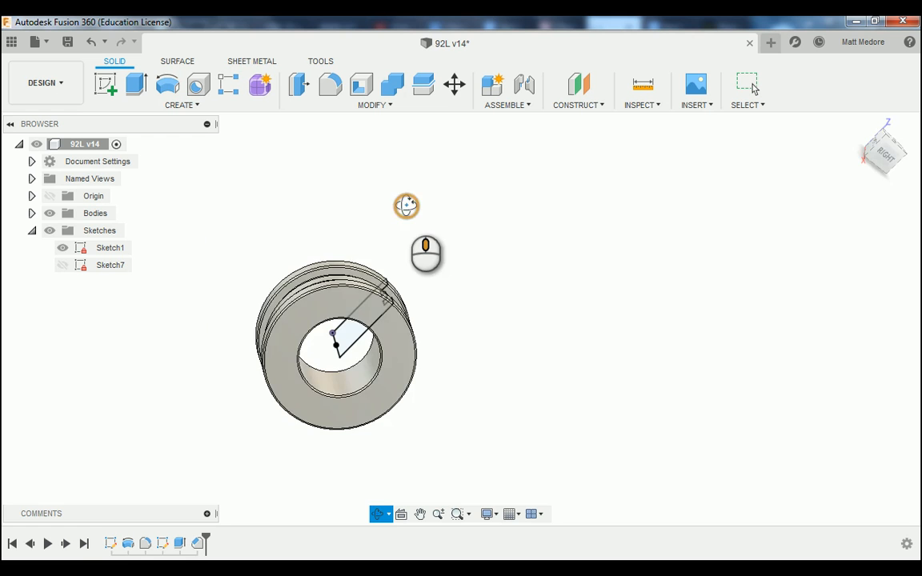
shift+middle_drag(407, 205, 418, 172)
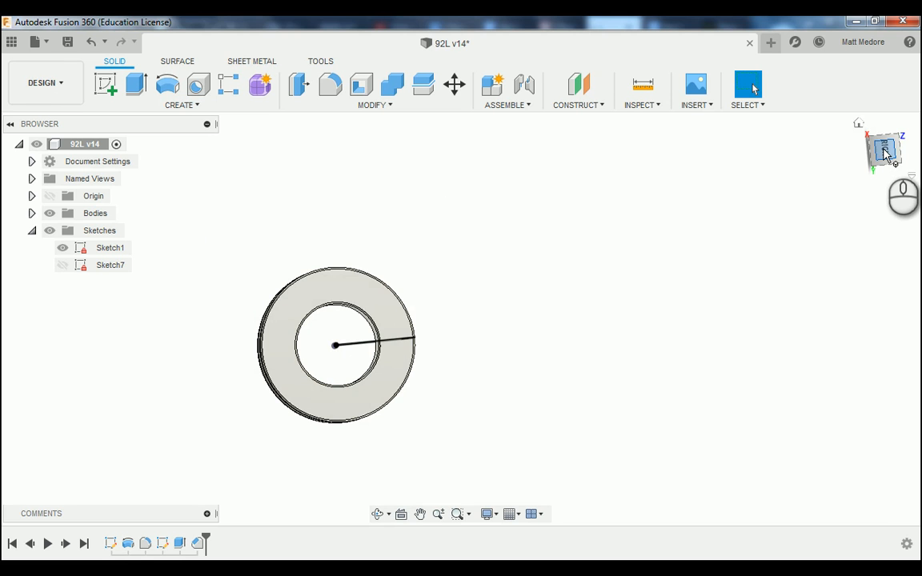
Orient the model squarely to the Right view and set this view as the new Front.
click(885, 152)
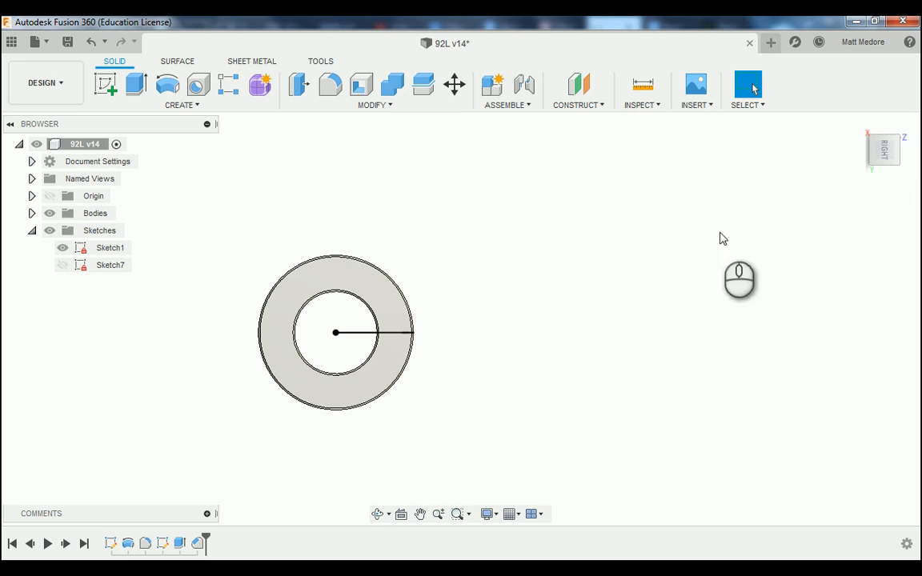
mouse_move(858, 135)
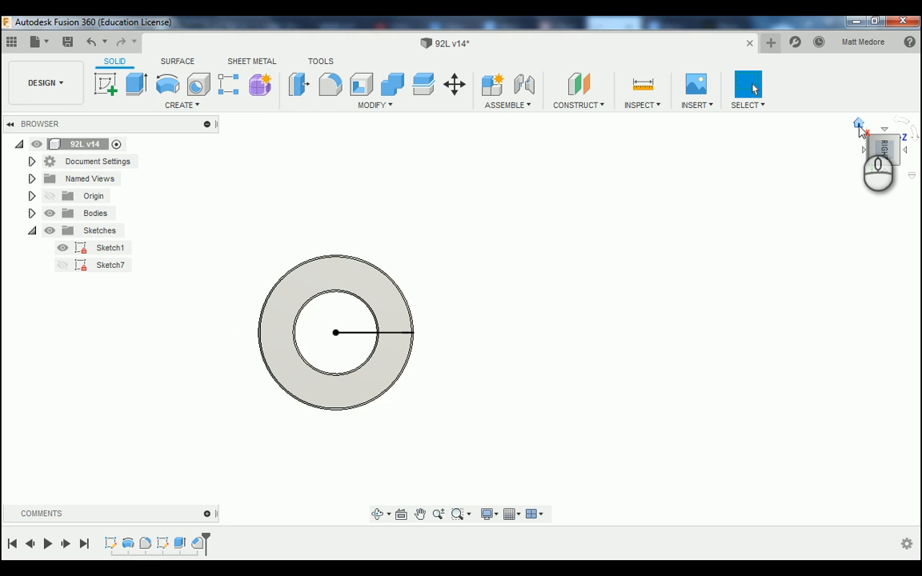
right_click(860, 131)
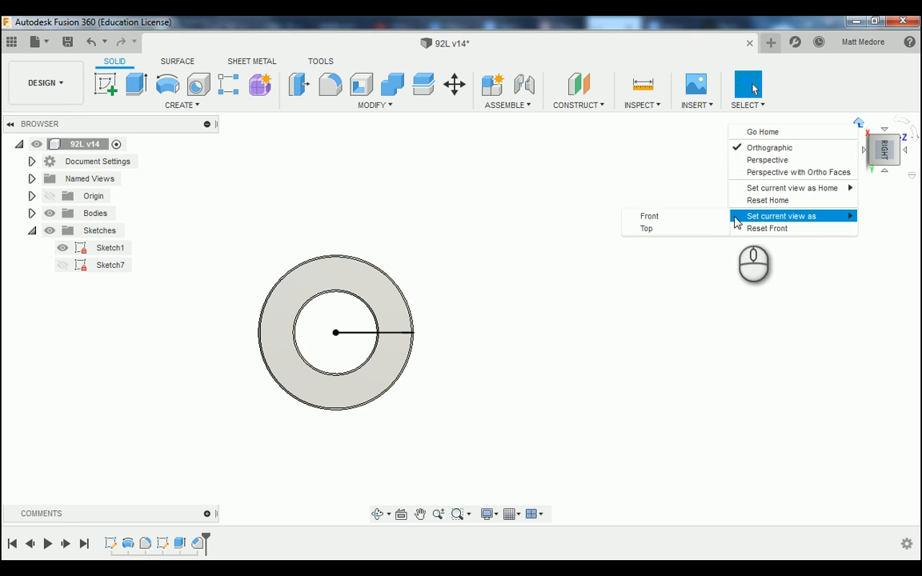
click(696, 224)
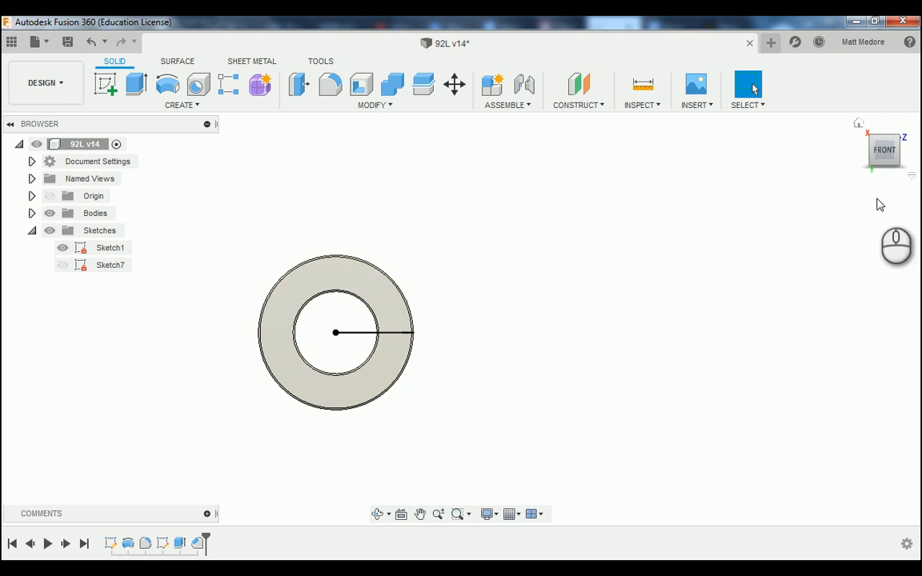
Construct a tangent plane on the rear flange's outer cylindrical face, using the Sketch1 profile as reference plane and an angle of 180 deg.
scroll(698, 368, down, 2)
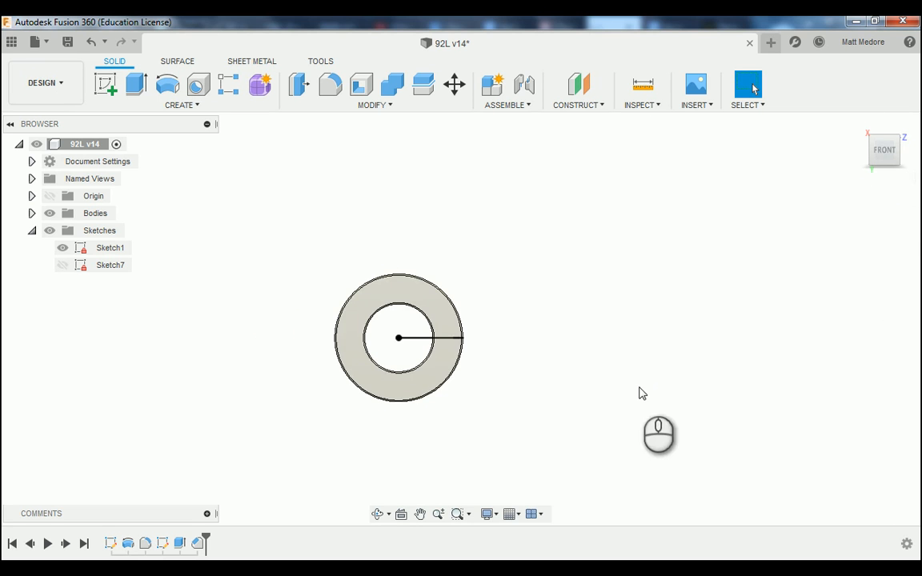
scroll(551, 366, up, 1)
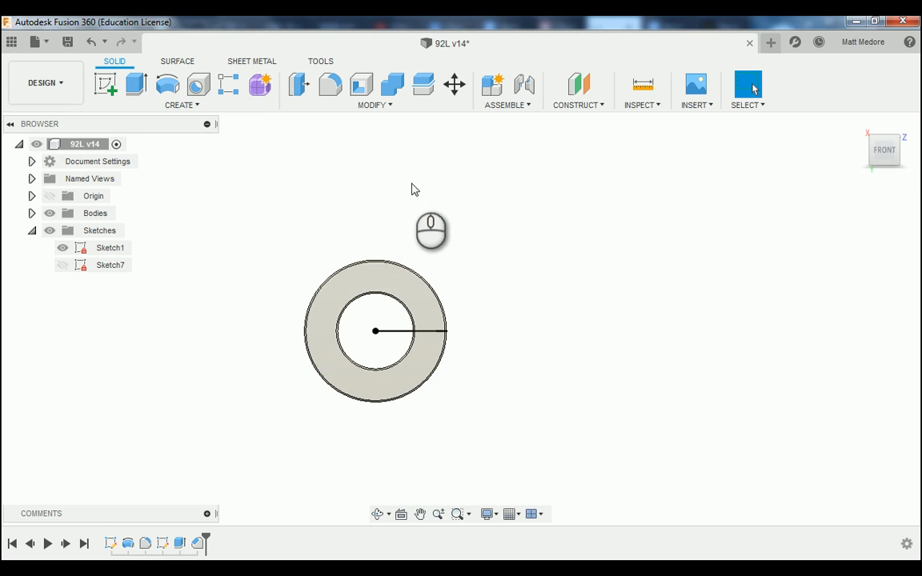
shift+middle_drag(411, 187, 415, 216)
scroll(572, 354, down, 1)
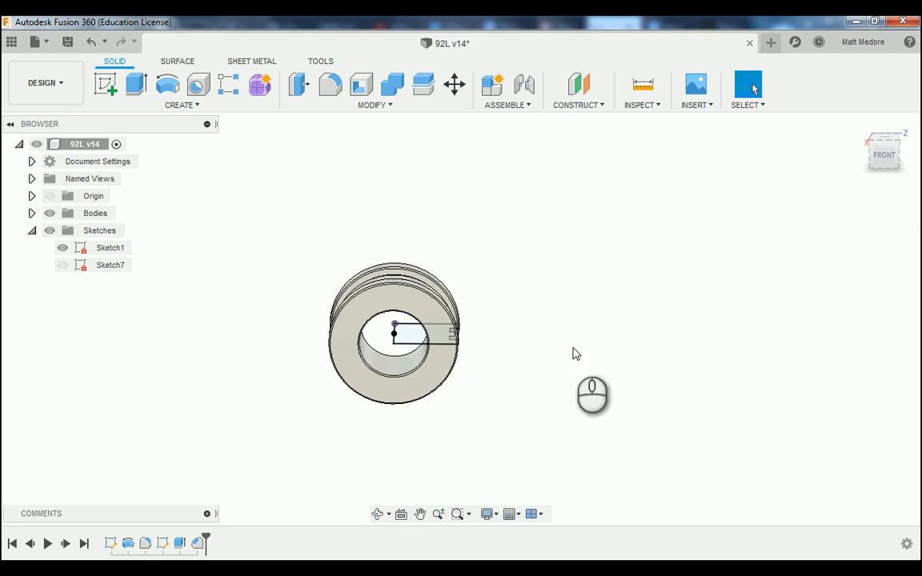
scroll(421, 212, up, 3)
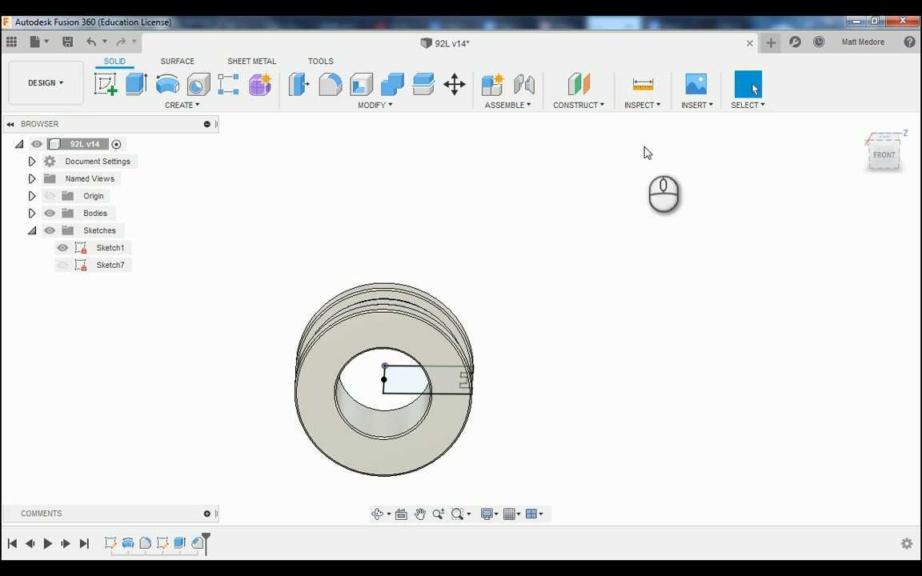
click(592, 109)
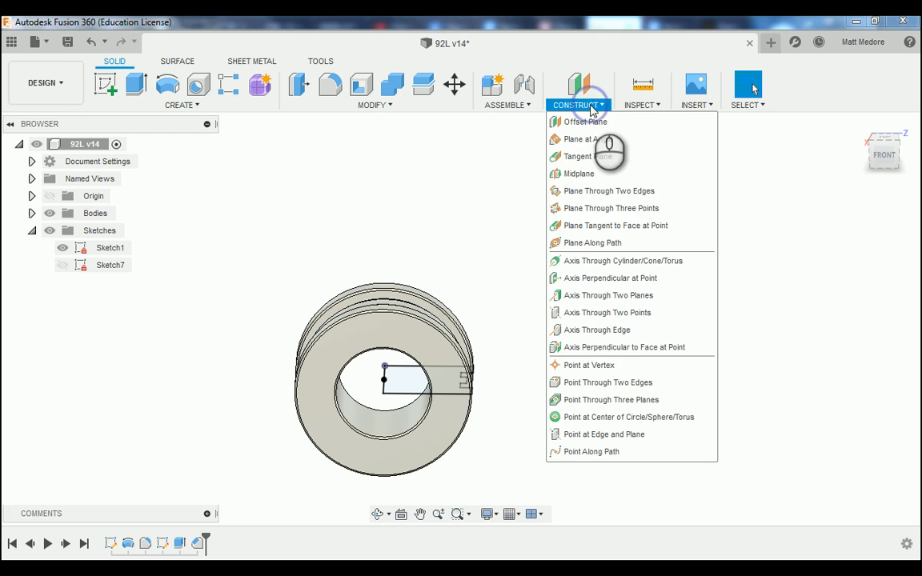
click(593, 157)
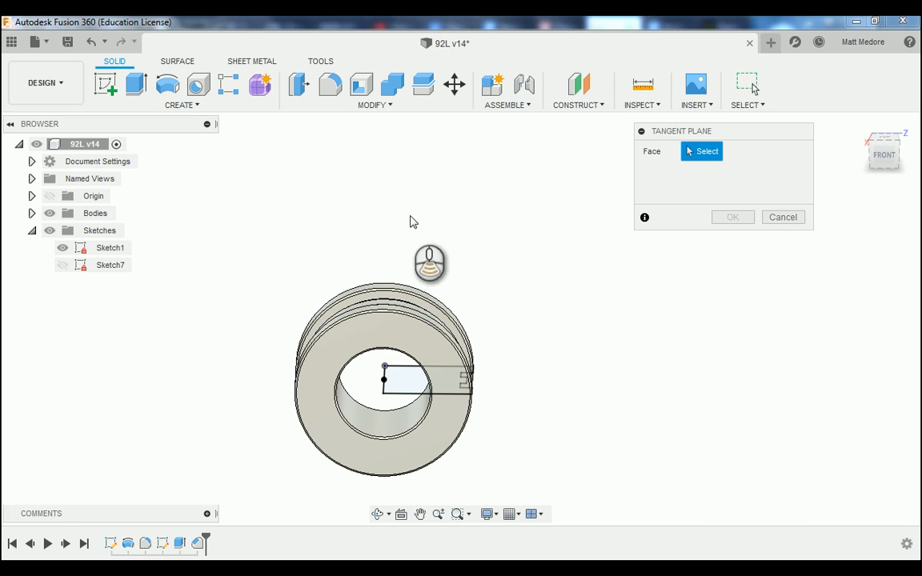
scroll(400, 274, up, 2)
click(383, 305)
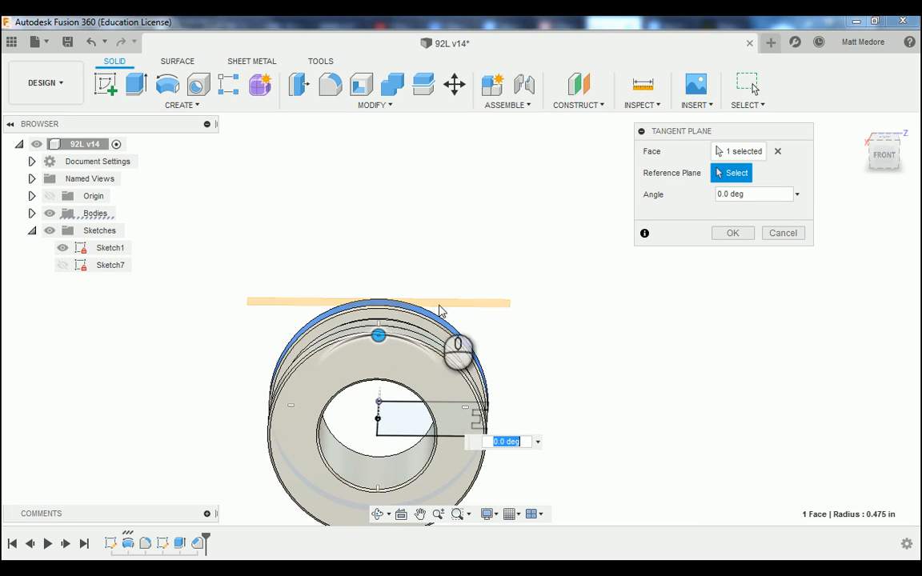
scroll(444, 248, down, 2)
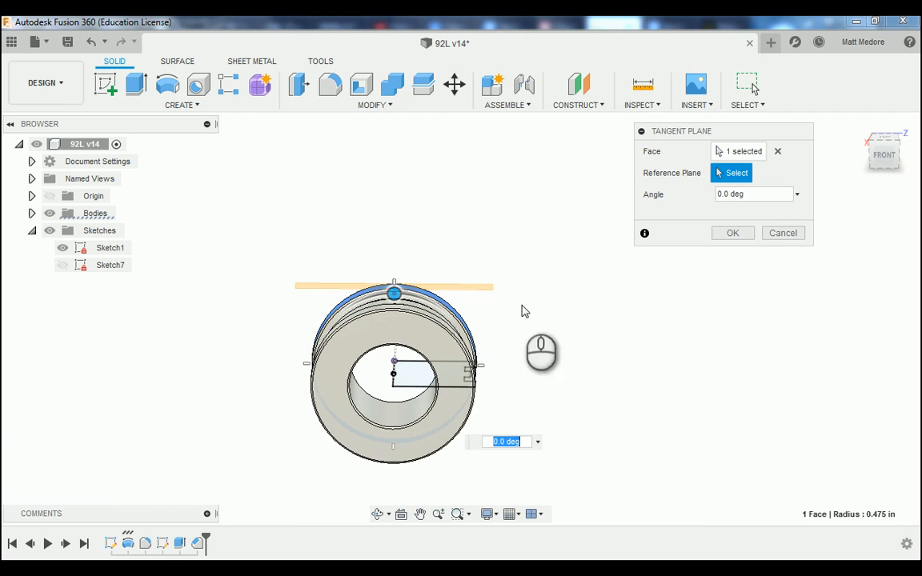
click(406, 384)
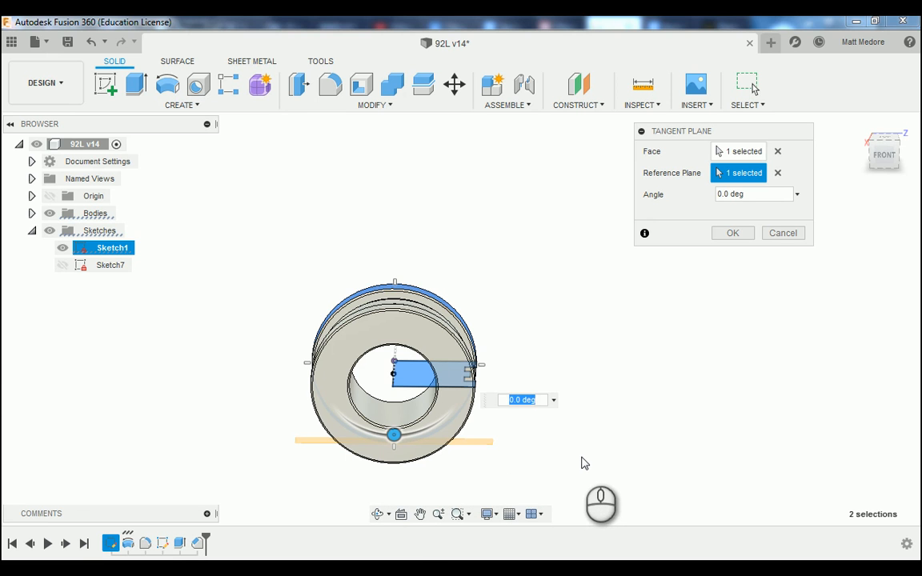
key(Return)
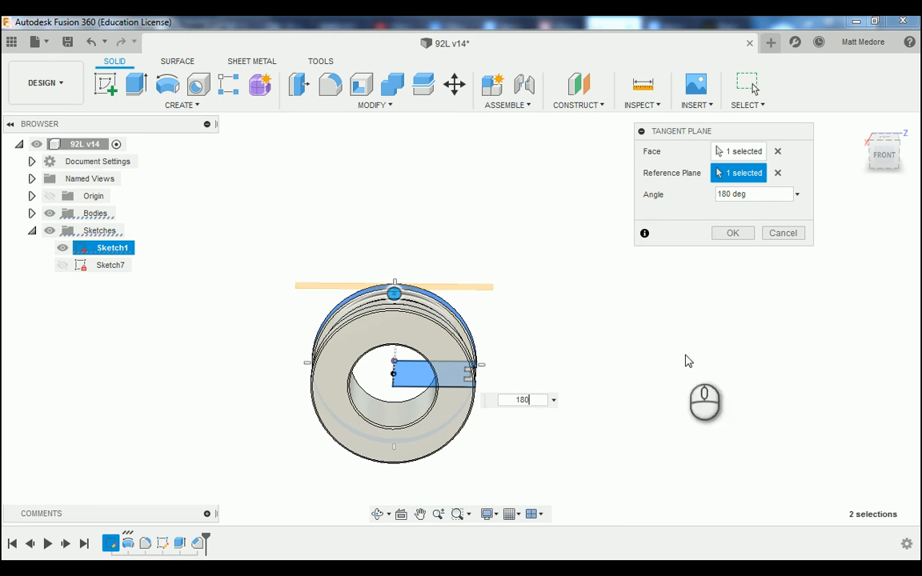
click(733, 233)
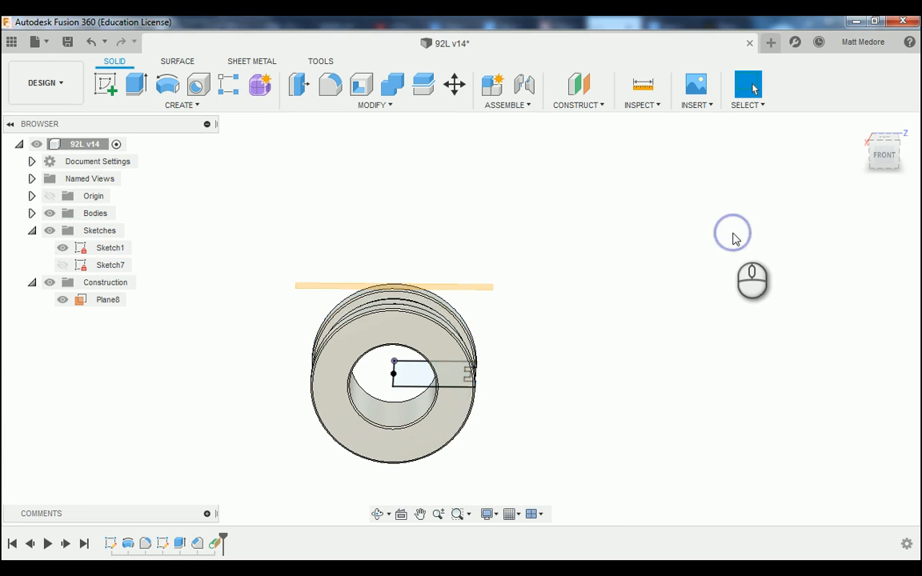
Hide the solid bodies, leaving Sketch1 and the tangent plane displayed.
shift+middle_drag(441, 214, 433, 241)
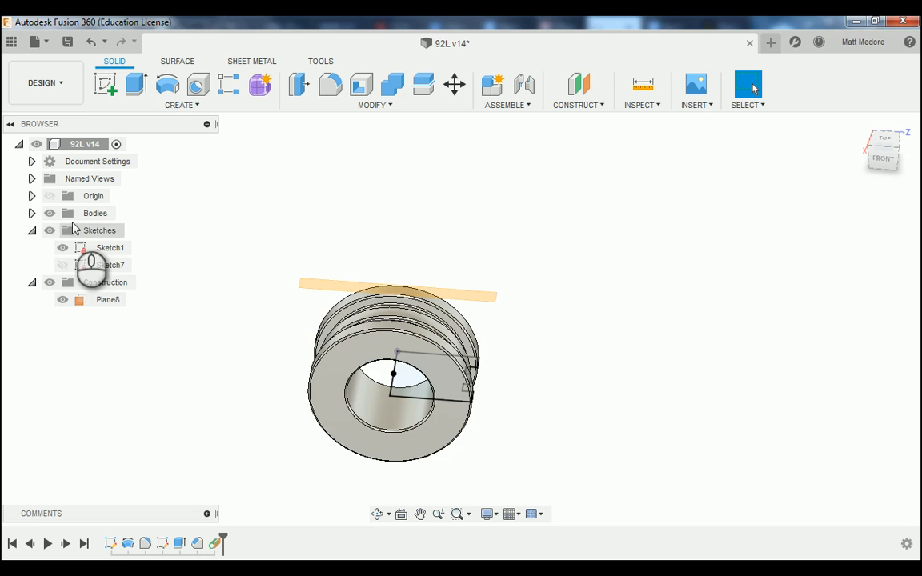
click(52, 214)
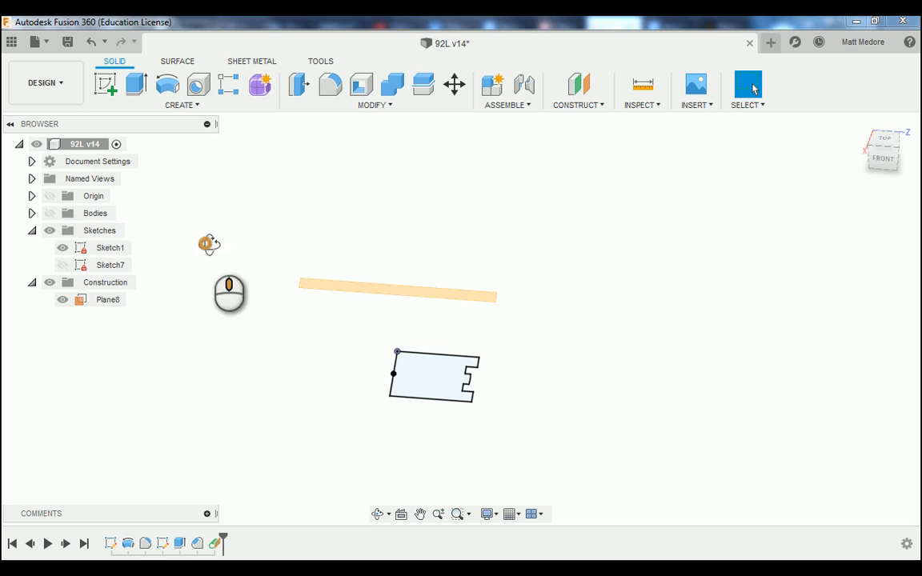
mouse_move(208, 243)
shift+middle_down()
mouse_move(261, 284)
mouse_move(243, 316)
mouse_move(214, 302)
mouse_move(233, 300)
mouse_move(237, 323)
mouse_move(214, 287)
shift+middle_up()
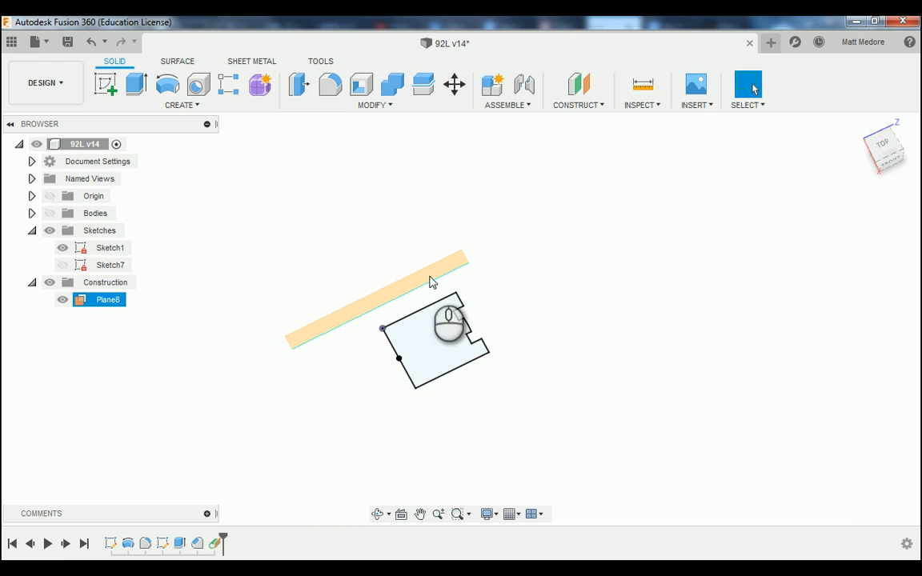
Create a sketch on the tangent plane and project the central rib's arc and its centre point from Sketch1.
key(l)
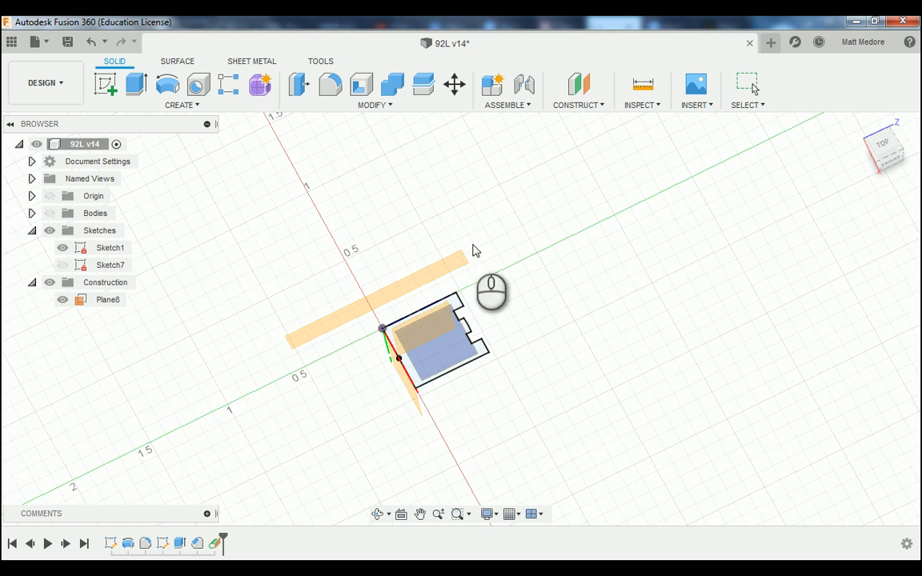
click(350, 304)
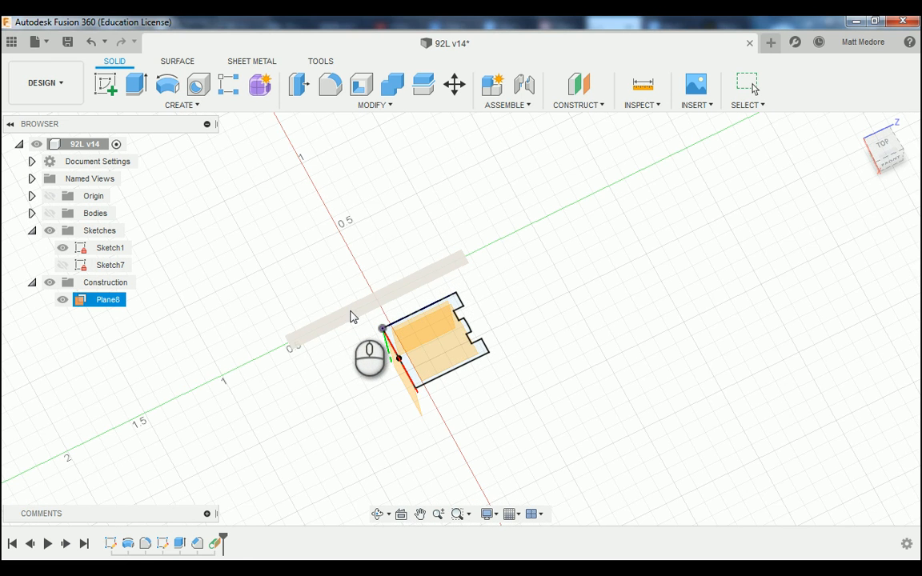
key(p)
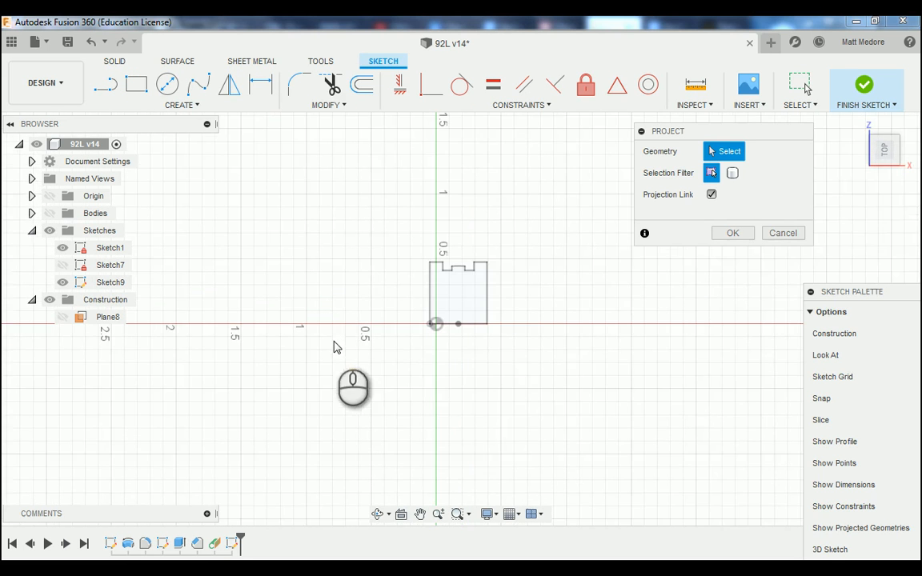
scroll(516, 328, up, 5)
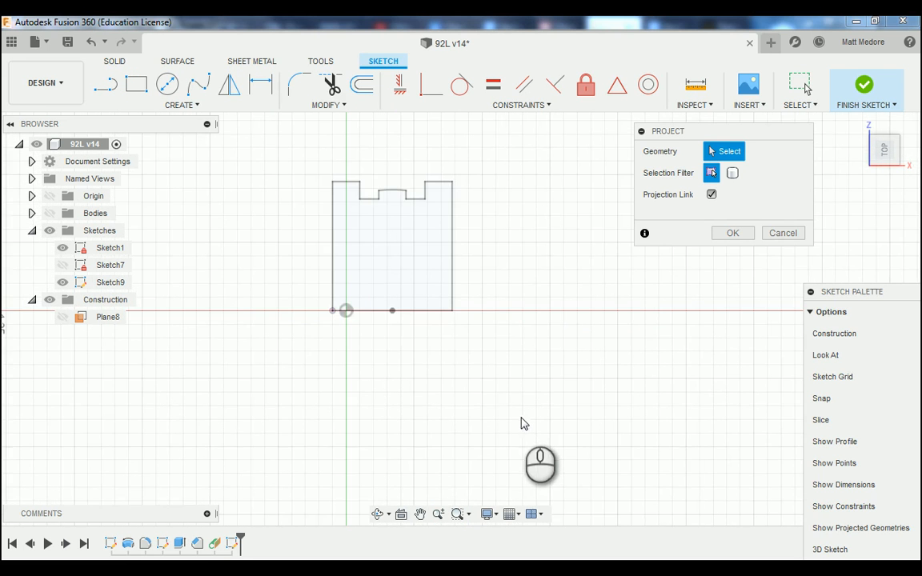
scroll(521, 424, down, 2)
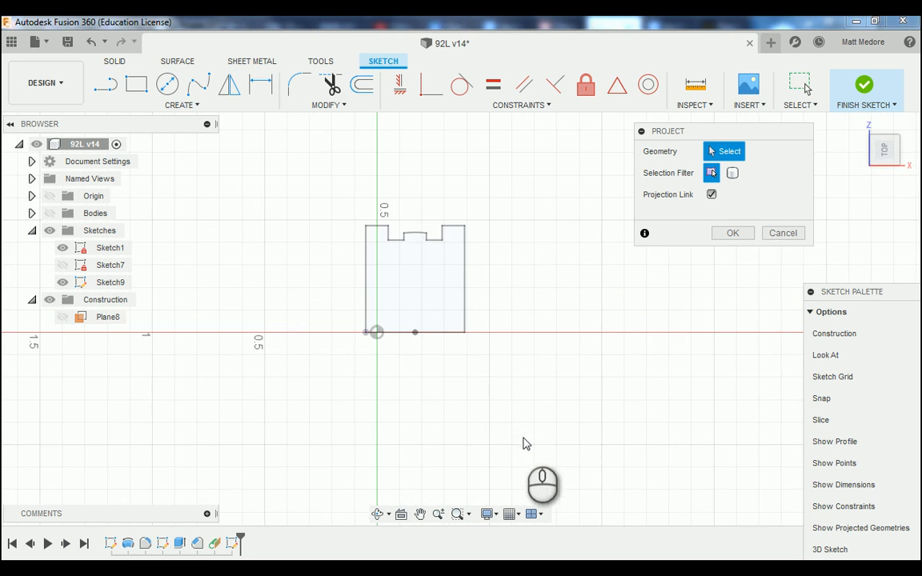
click(414, 236)
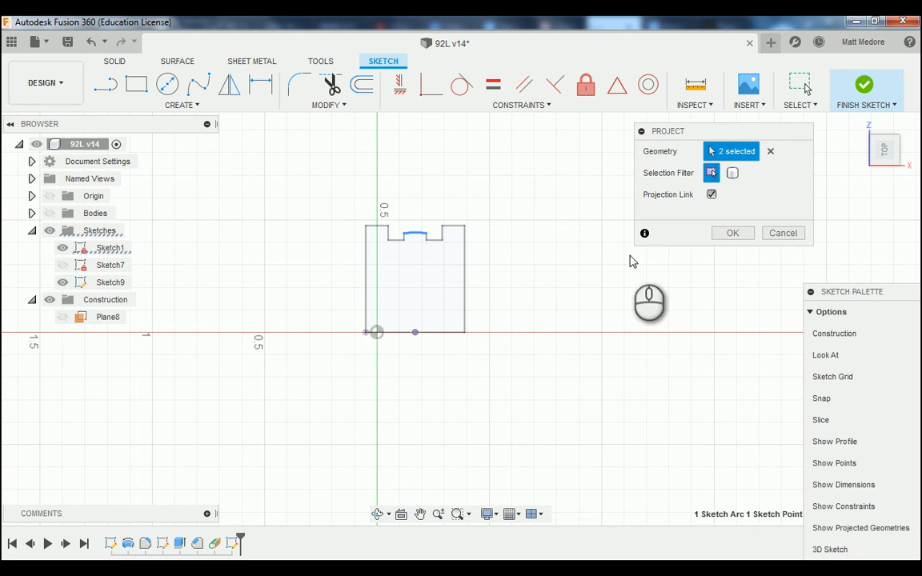
click(731, 235)
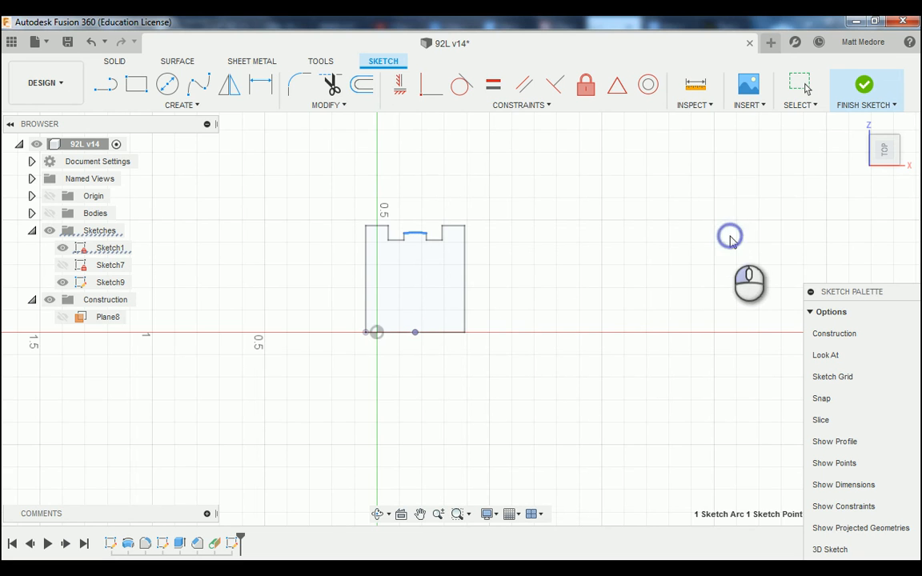
Hide Sketch1, sketch a circle centred on the projected point through the projected arc's endpoint, and finish the sketch.
click(62, 247)
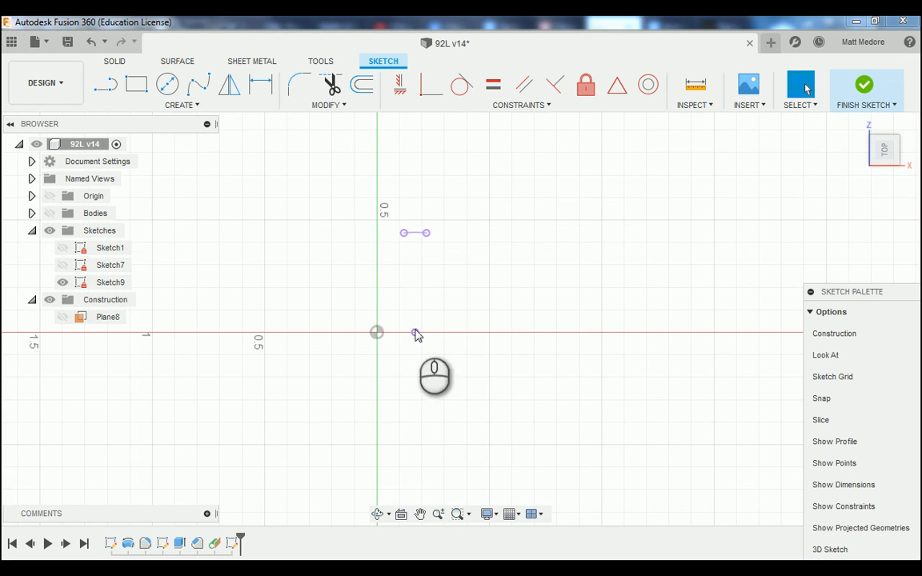
scroll(436, 315, up, 2)
scroll(393, 232, up, 2)
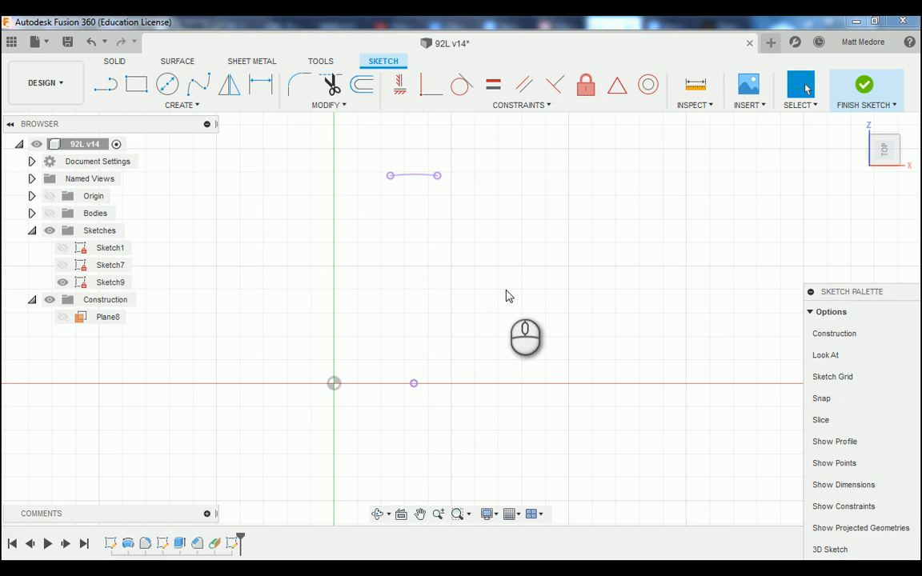
key(c)
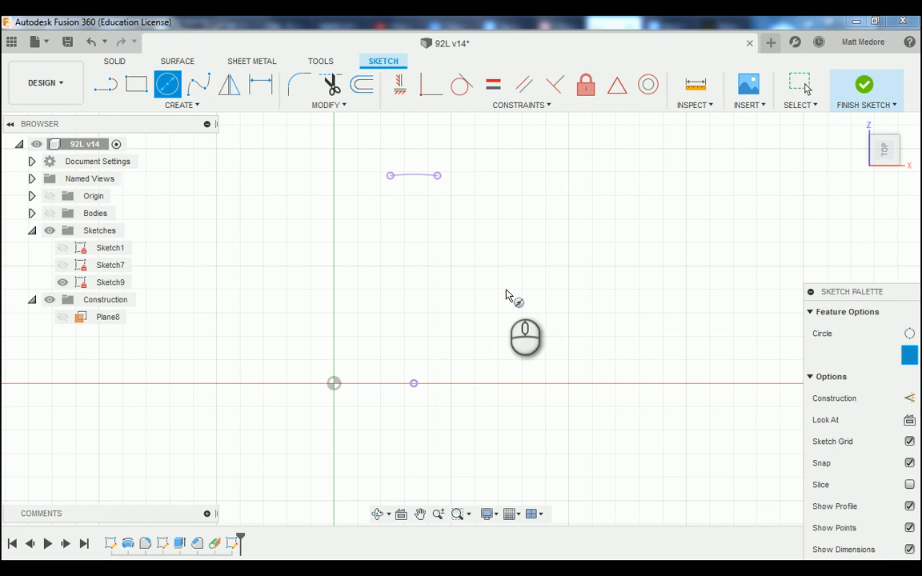
click(414, 383)
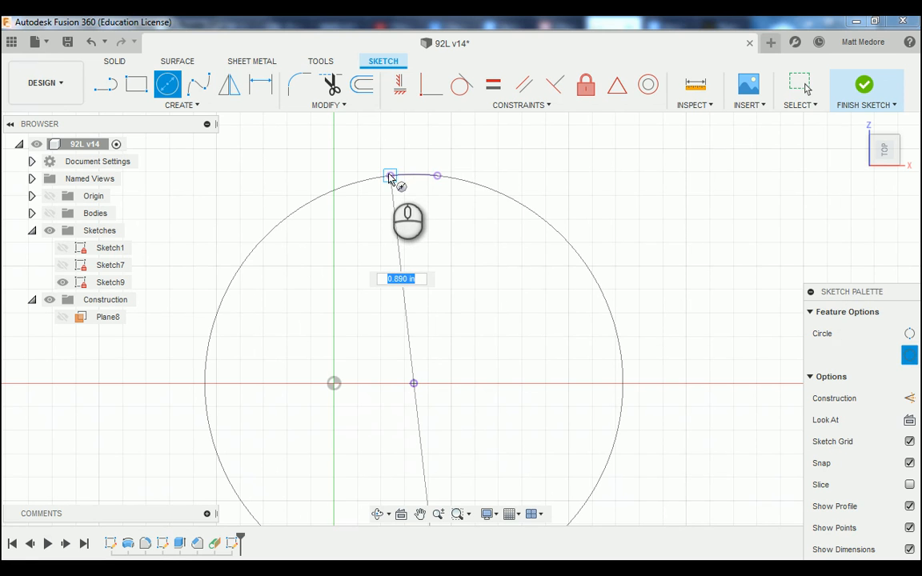
click(389, 177)
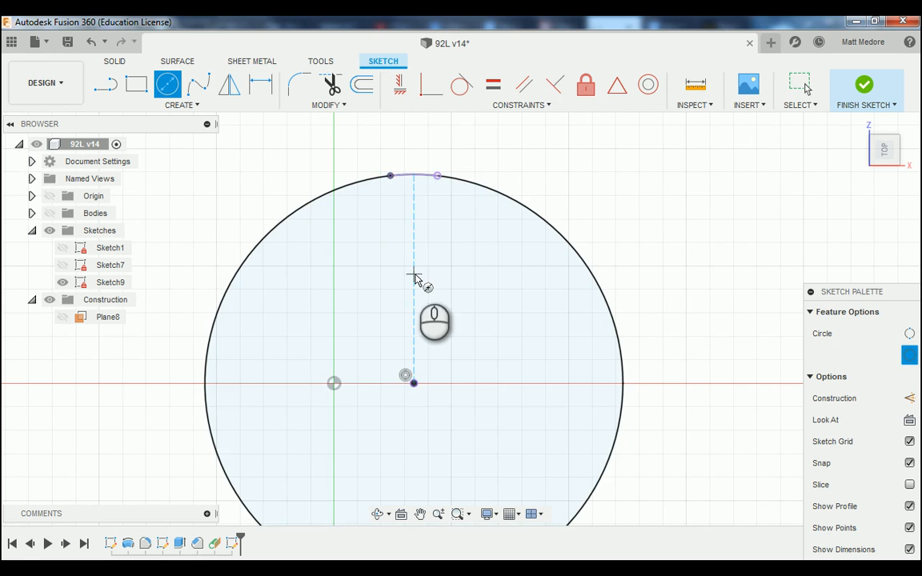
scroll(417, 282, down, 2)
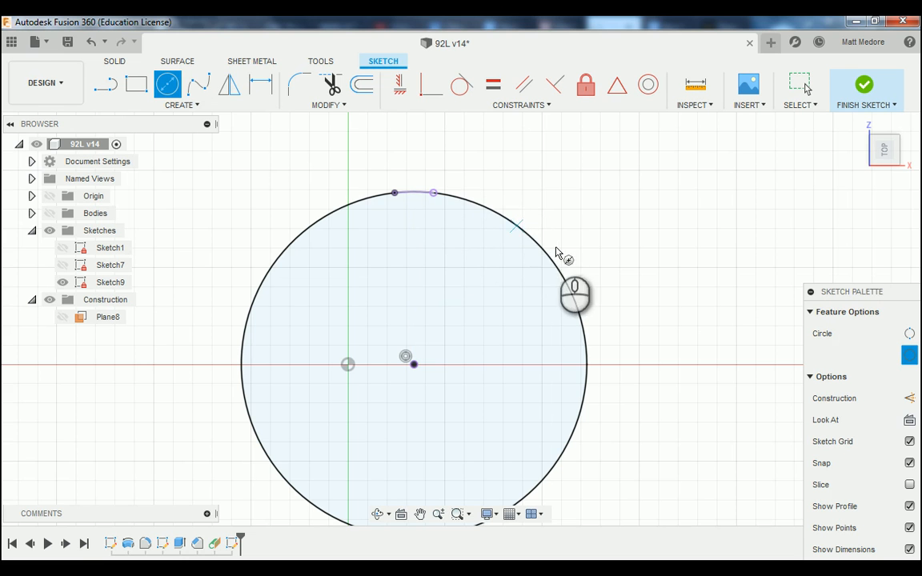
right_click(605, 161)
click(655, 161)
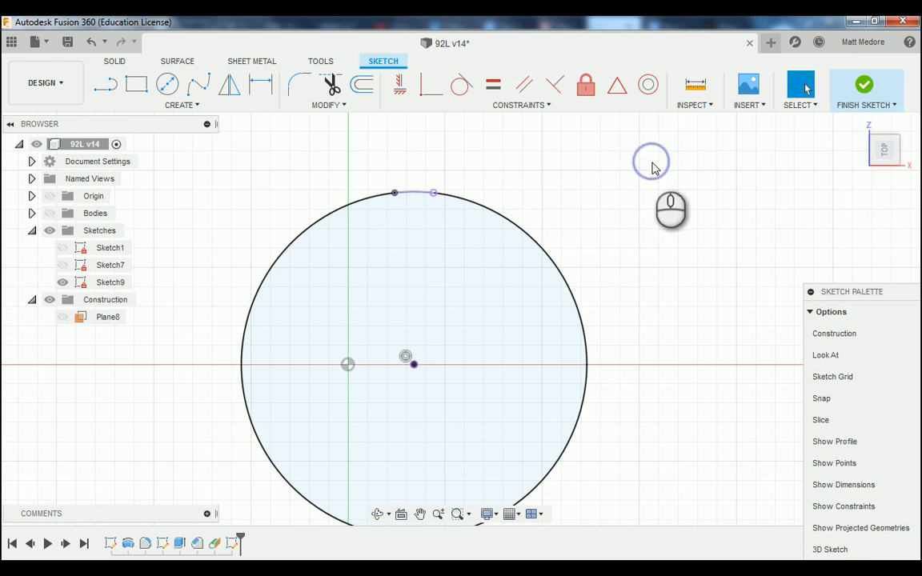
click(866, 88)
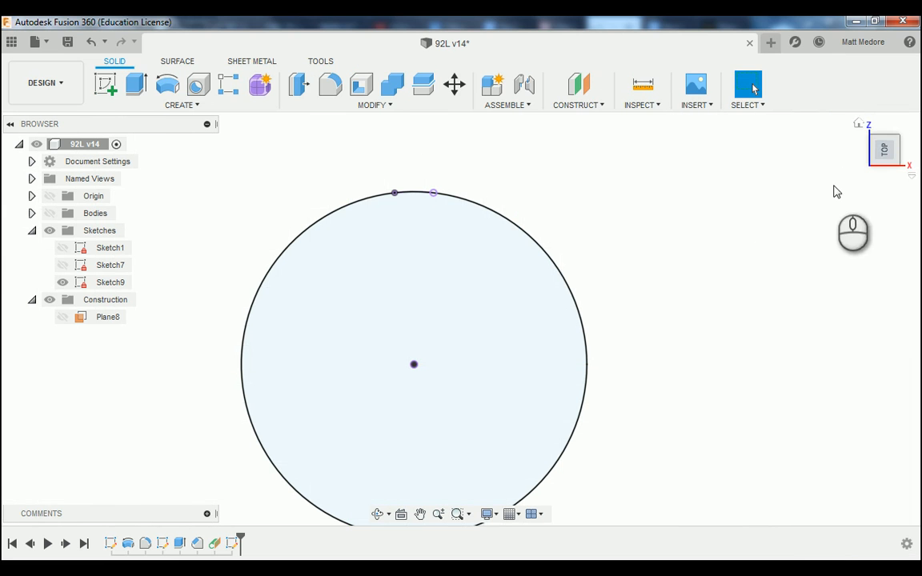
Show the solid bodies and inspect how the sketched circle lies on the grooved ring.
scroll(784, 199, down, 3)
scroll(255, 295, down, 2)
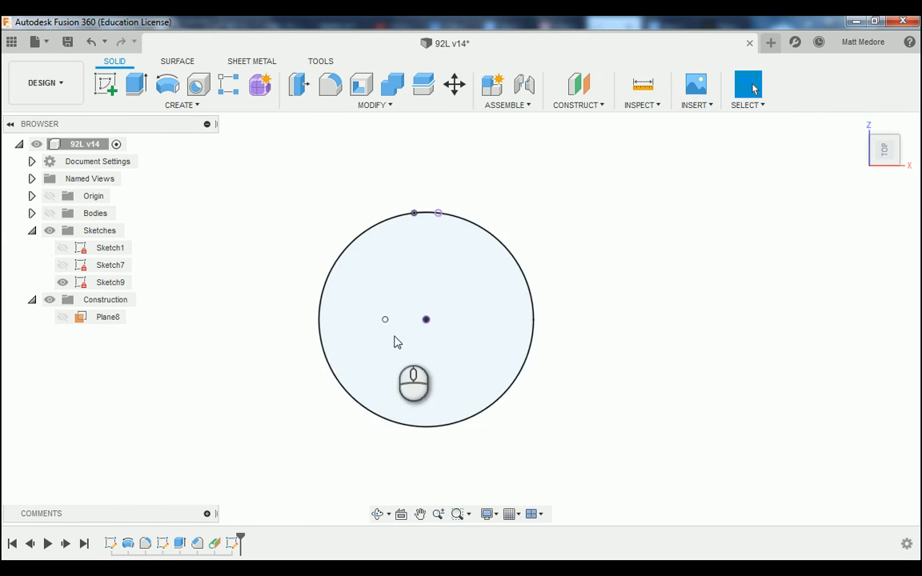
scroll(394, 342, up, 2)
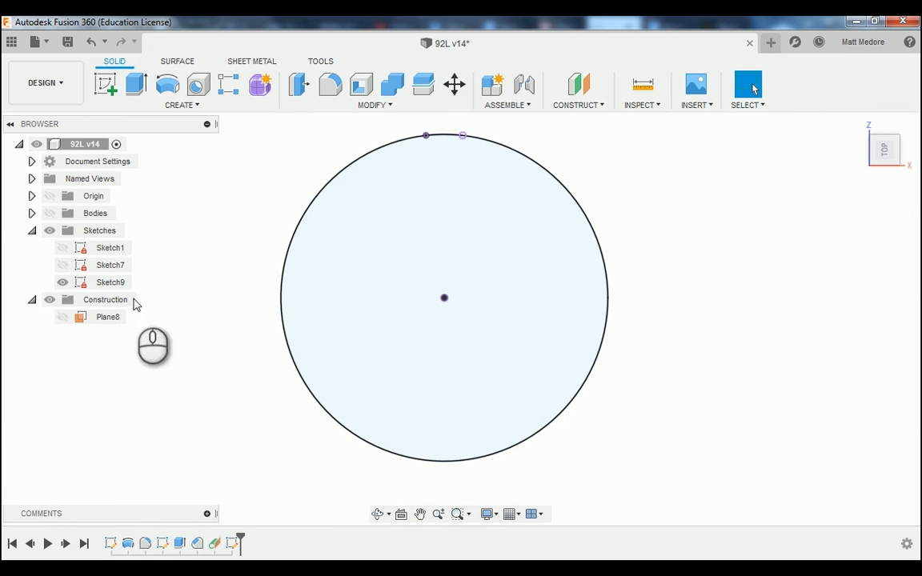
click(50, 213)
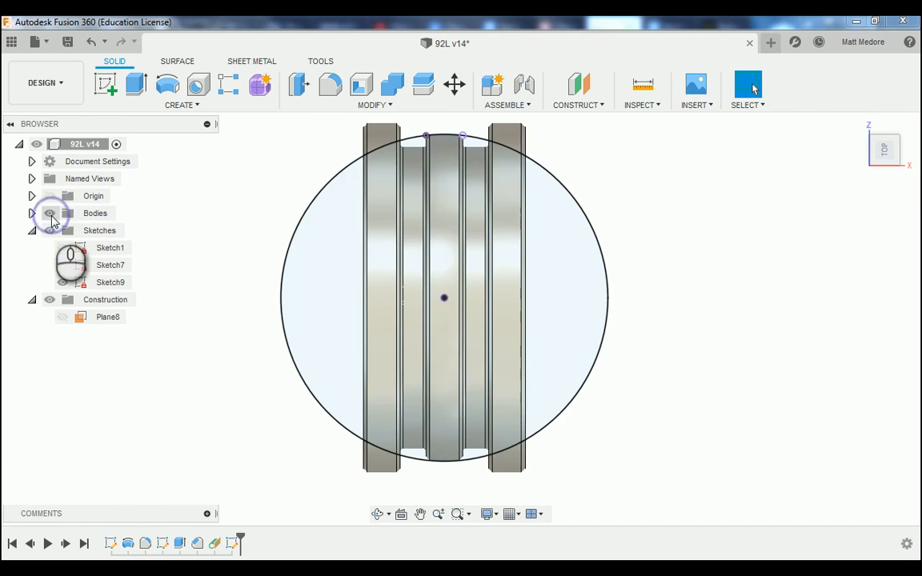
shift+middle_drag(230, 392, 217, 427)
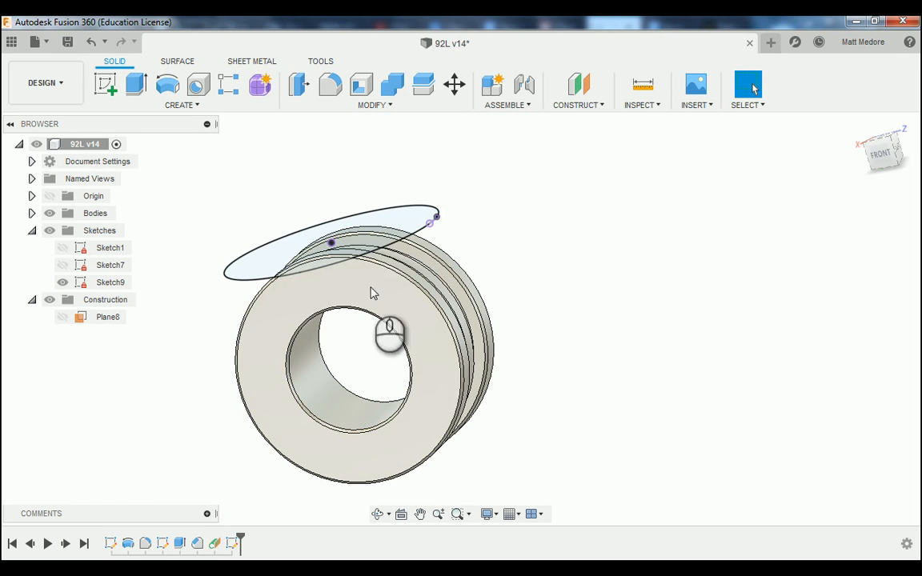
click(397, 218)
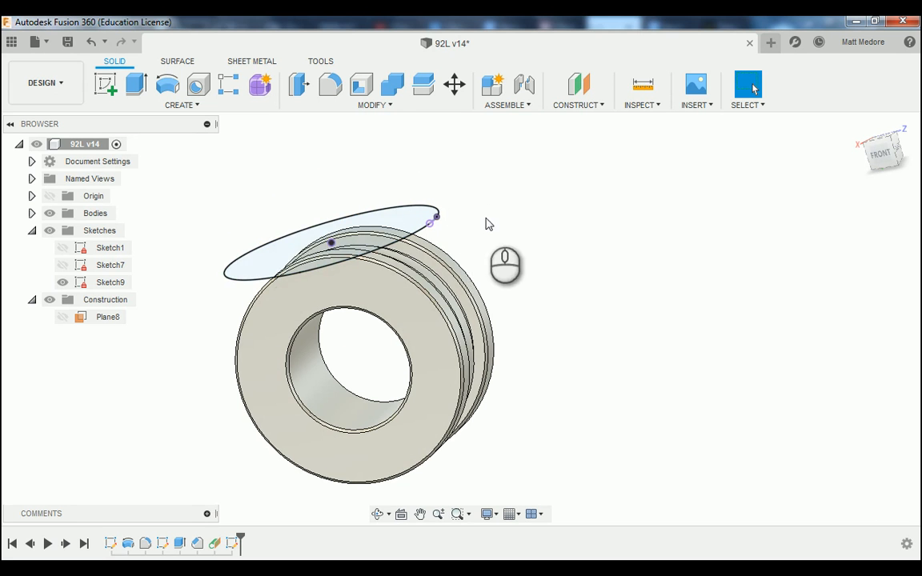
mouse_move(485, 221)
shift+middle_down()
mouse_move(512, 267)
mouse_move(537, 241)
mouse_move(536, 206)
mouse_move(516, 226)
mouse_move(492, 226)
mouse_move(497, 219)
mouse_move(499, 229)
shift+middle_up()
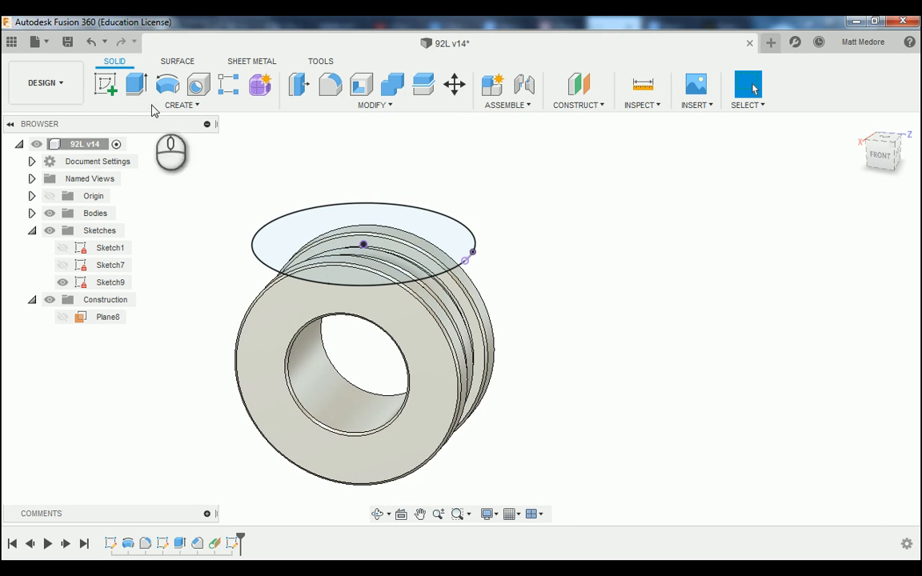
Save the design as a new version and create a new full-assembly drawing from it with the Cougar Mfg title block template.
click(68, 46)
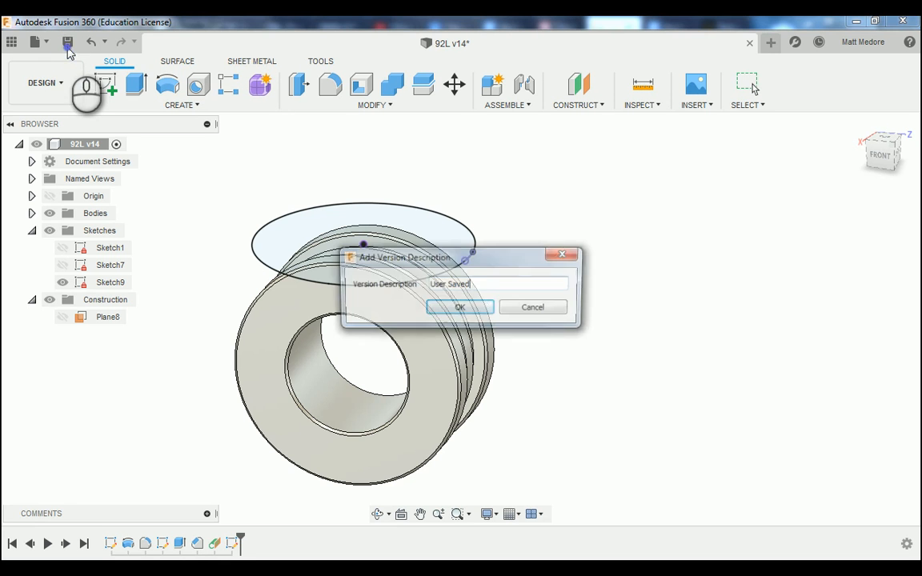
click(449, 311)
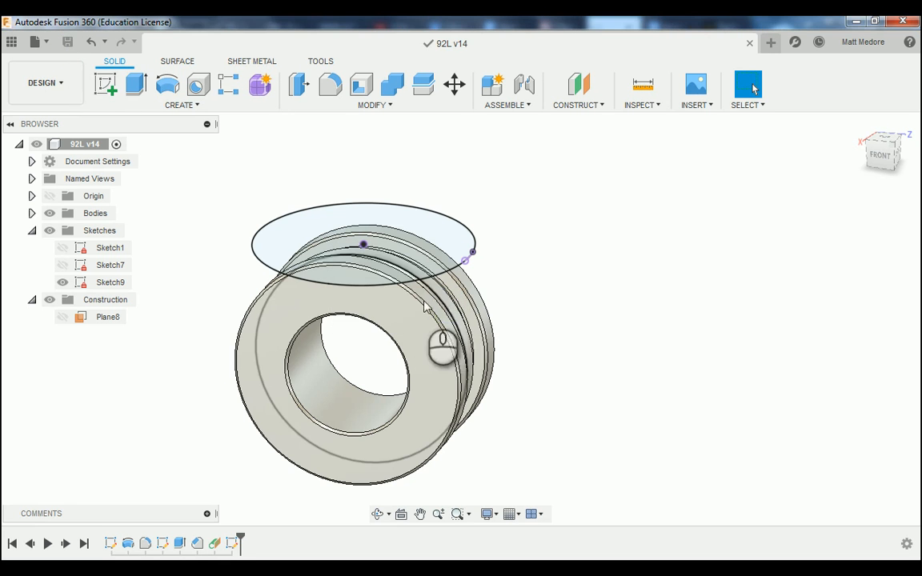
click(61, 94)
mouse_move(74, 275)
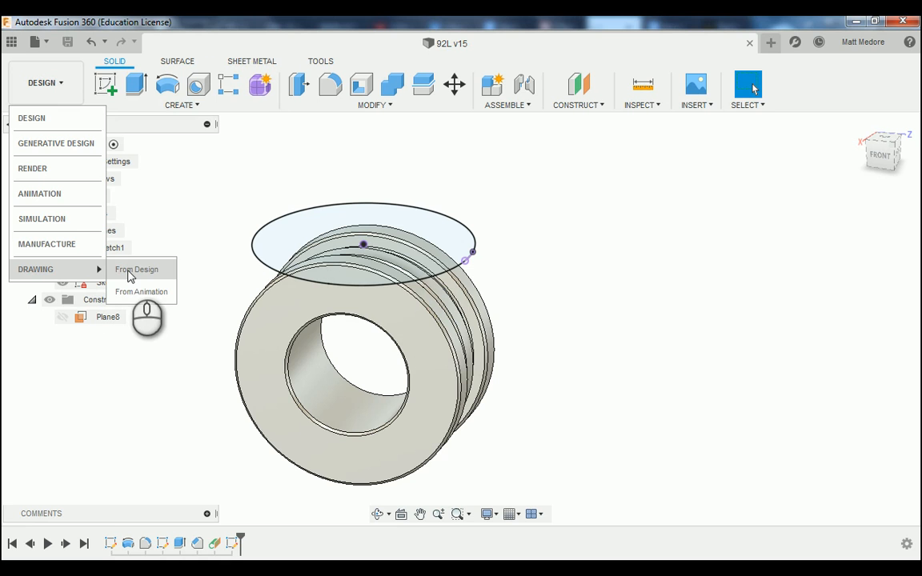
click(130, 271)
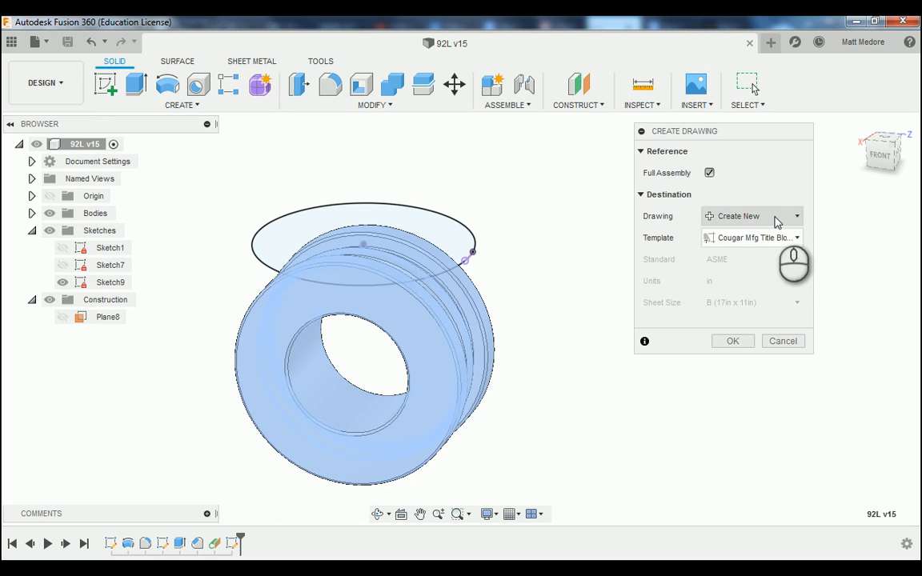
click(775, 241)
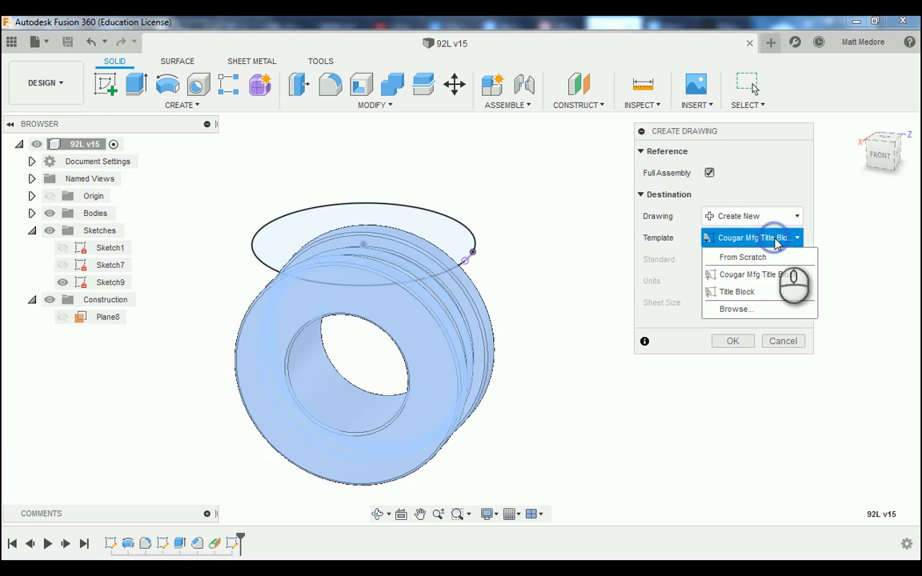
click(780, 276)
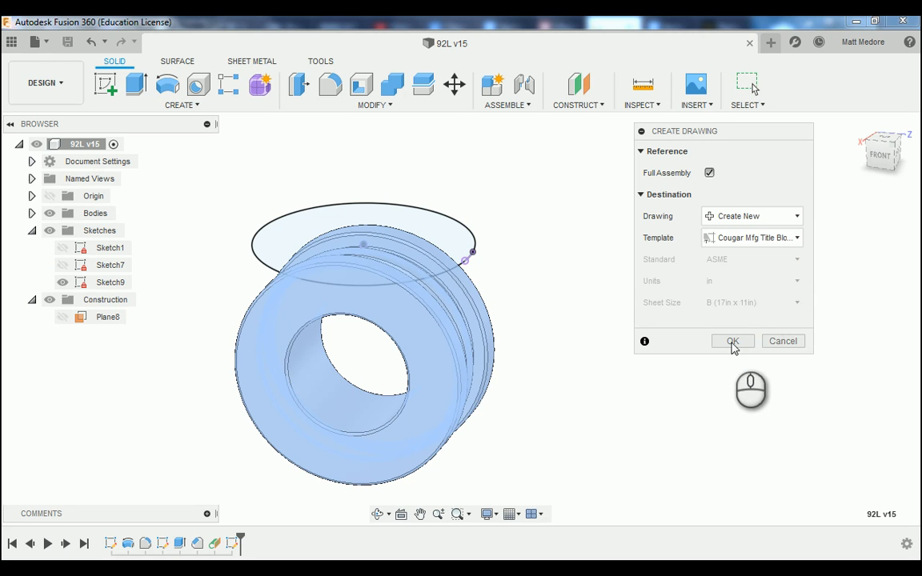
click(732, 341)
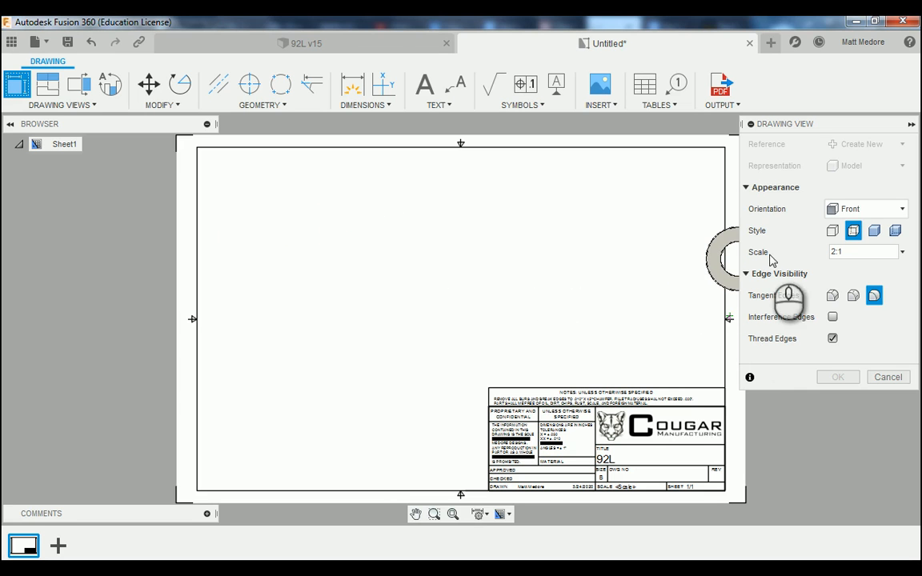
Place a Front base view near the sheet's upper-left corner, showing visible edges only at a 3:1 scale.
click(833, 231)
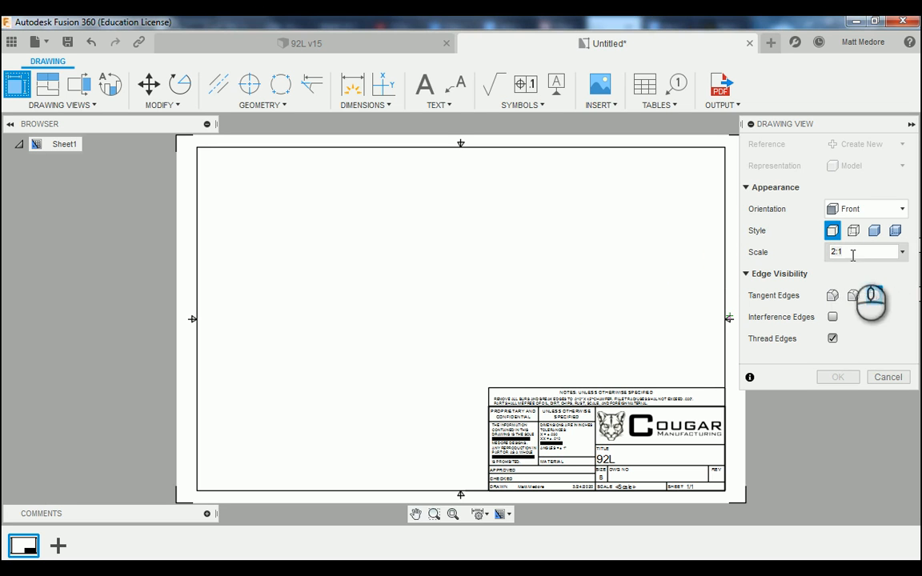
click(850, 251)
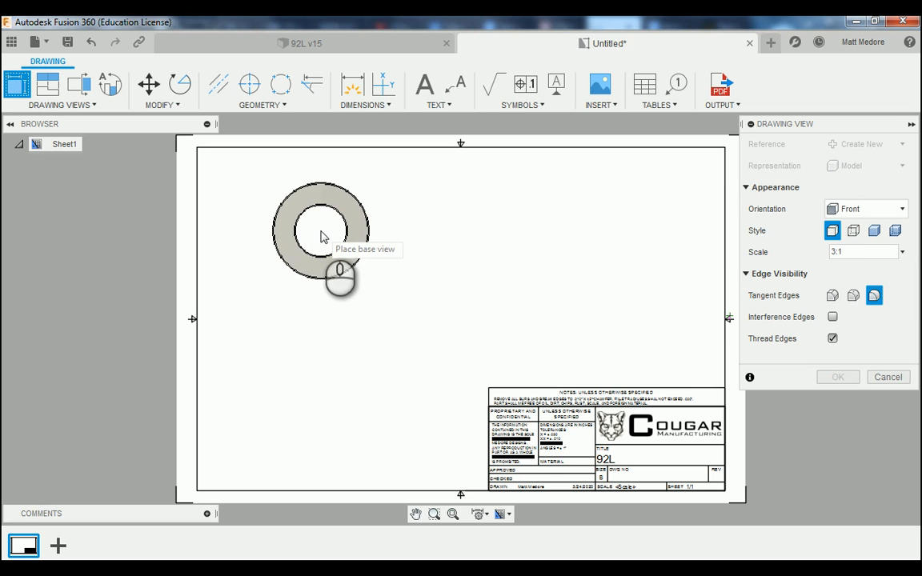
click(321, 233)
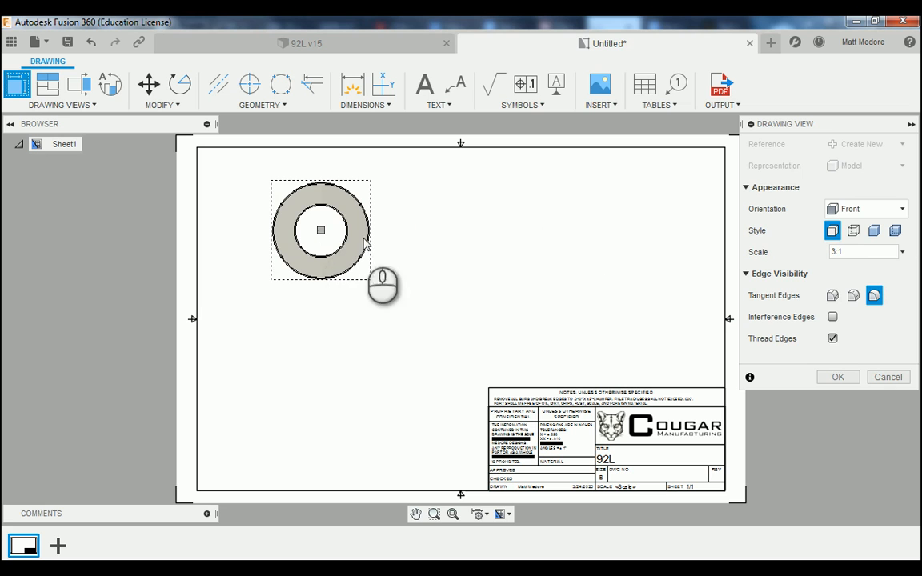
click(835, 376)
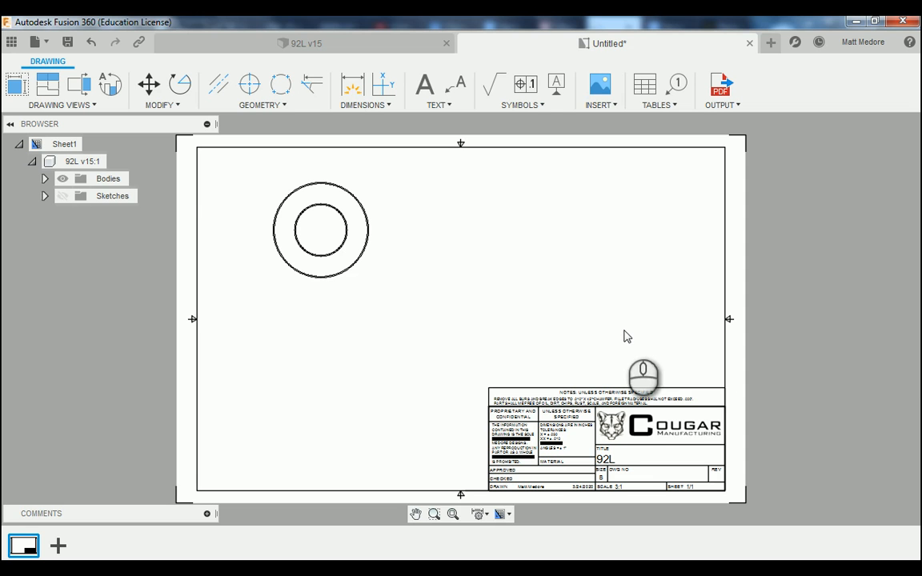
Create projected views from the front view: a side view beside it and an isometric view above the title block.
click(72, 105)
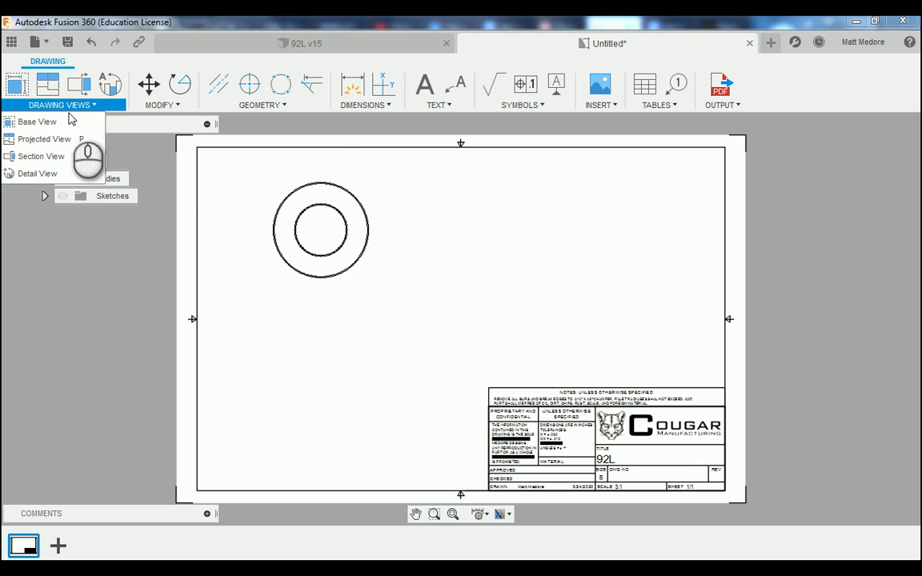
click(65, 140)
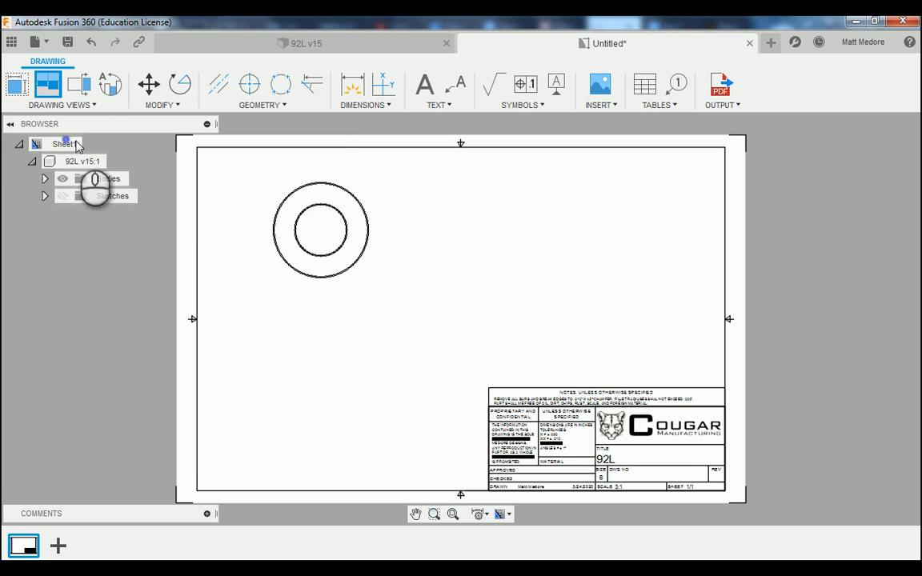
click(318, 190)
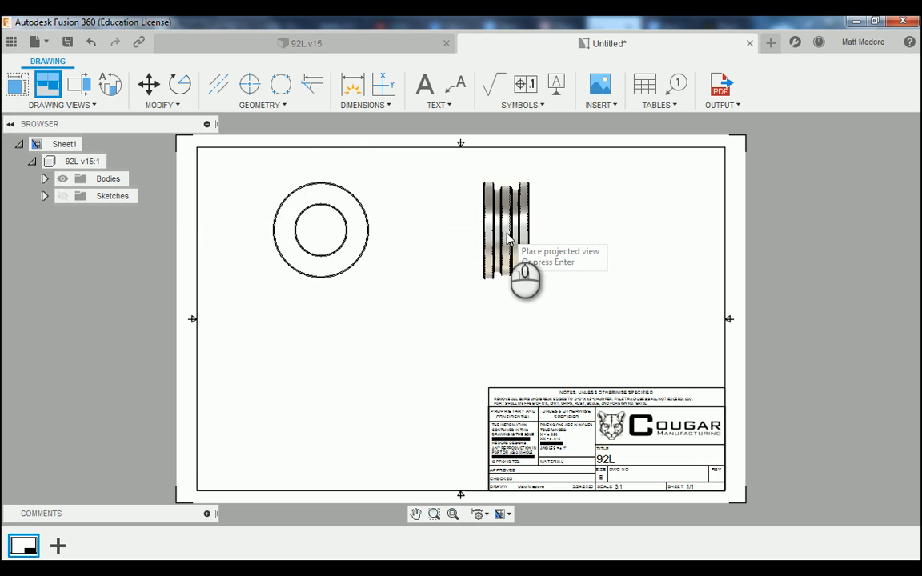
click(512, 238)
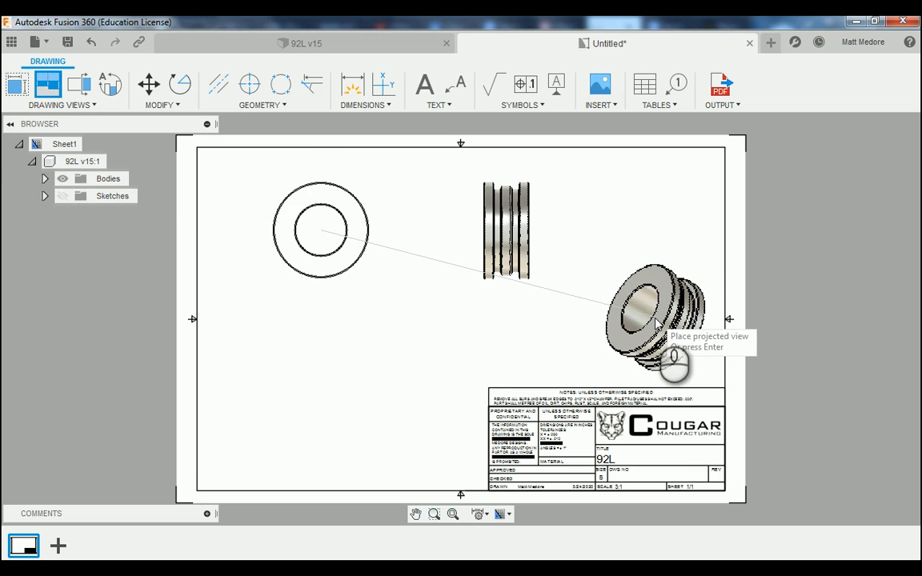
click(655, 322)
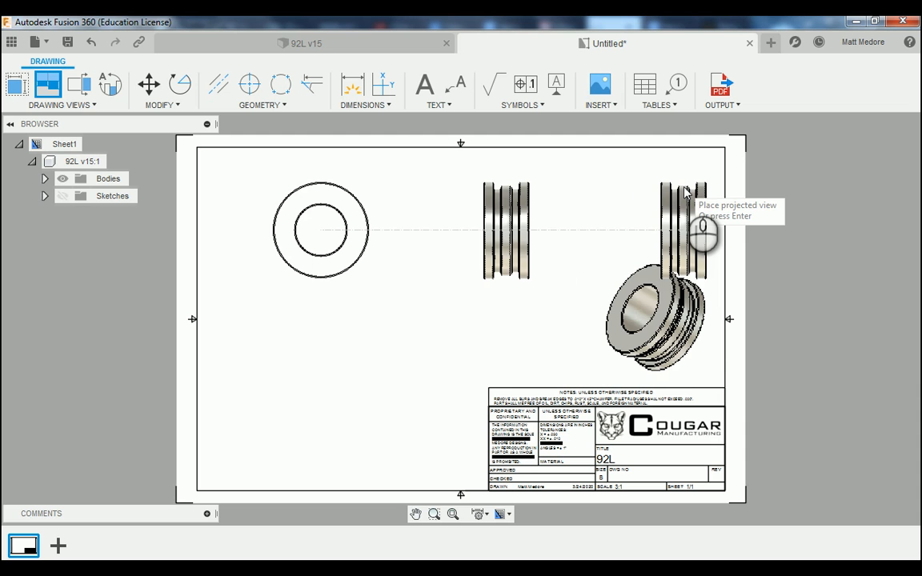
key(Return)
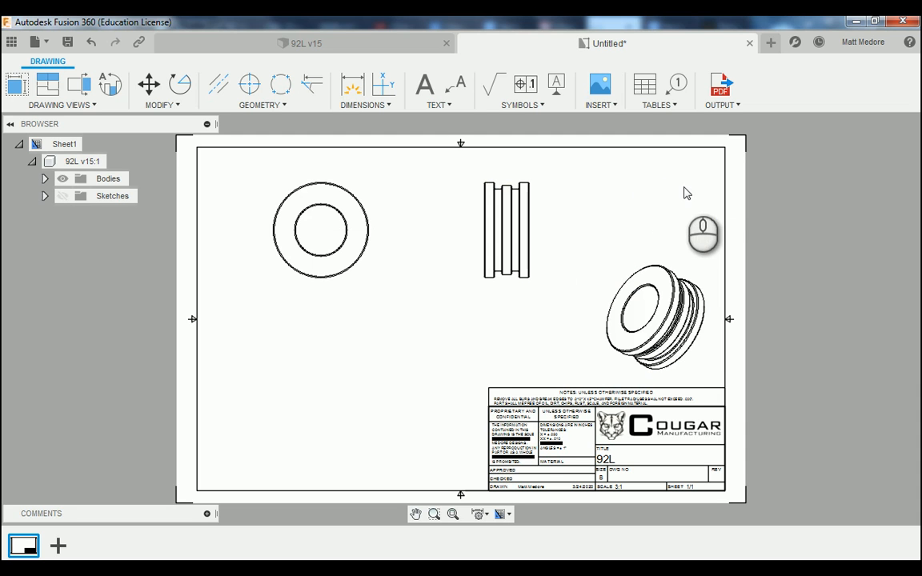
Set the isometric view's display style to Shaded.
scroll(320, 353, down, 2)
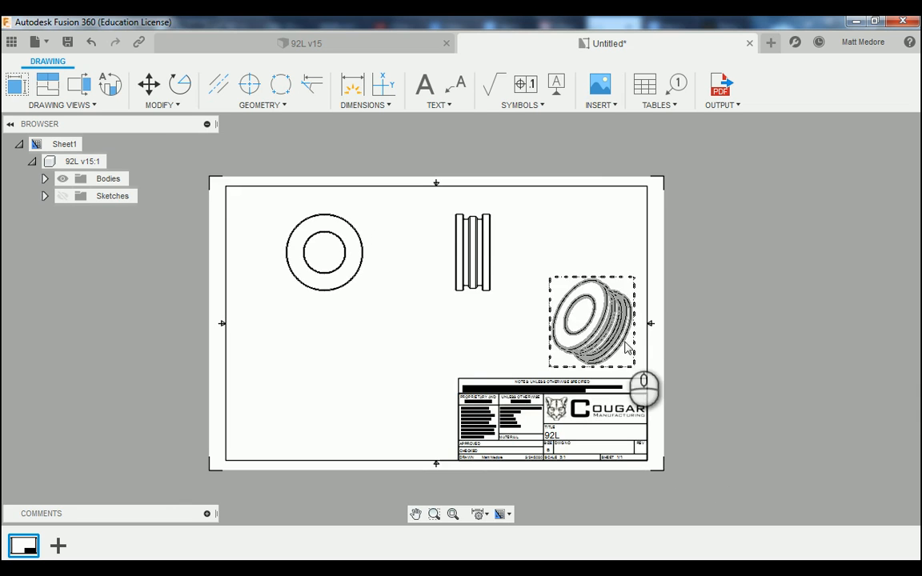
scroll(627, 343, up, 2)
scroll(626, 343, up, 2)
click(629, 344)
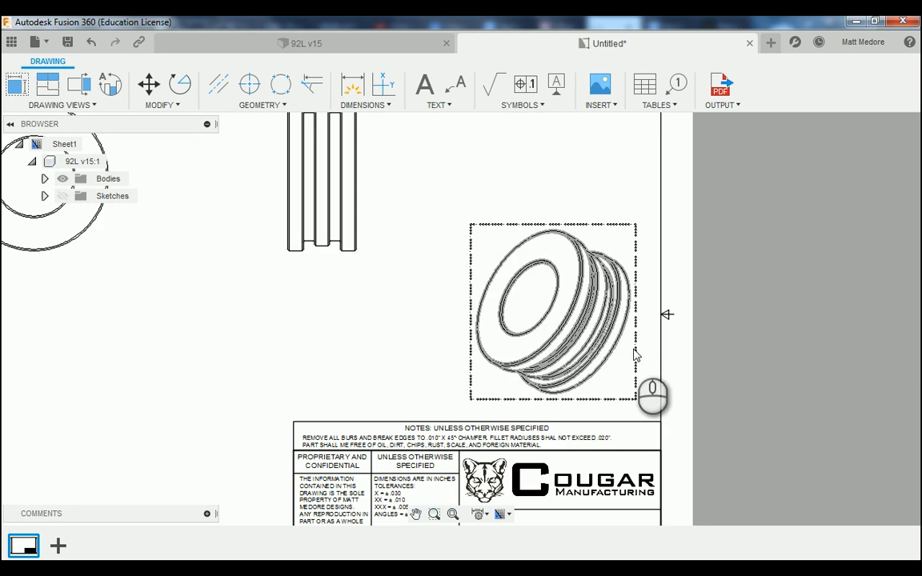
click(573, 298)
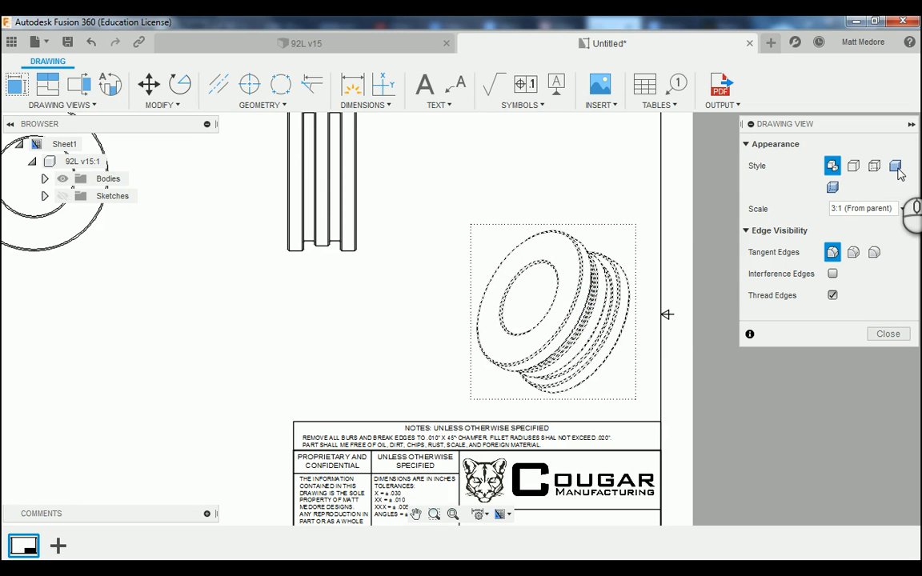
click(898, 169)
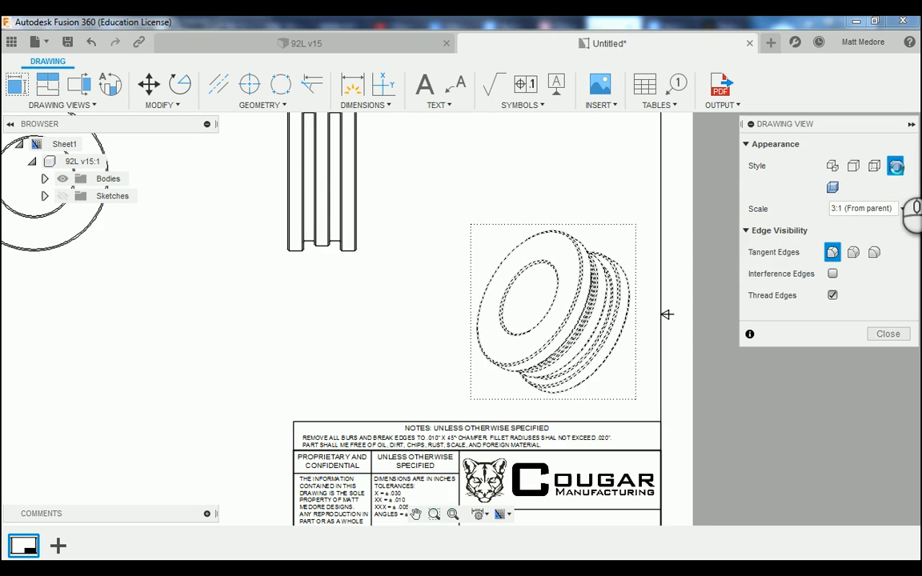
click(899, 336)
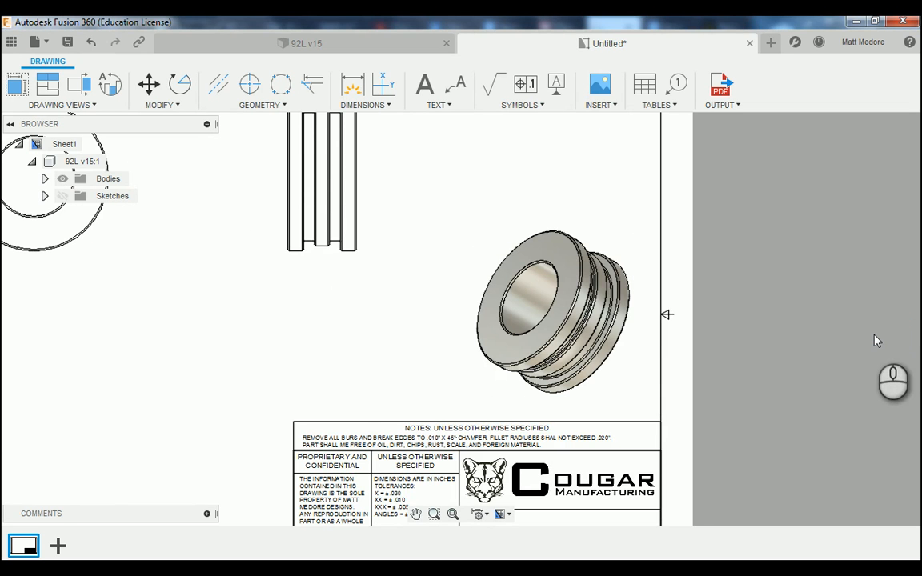
scroll(877, 341, down, 3)
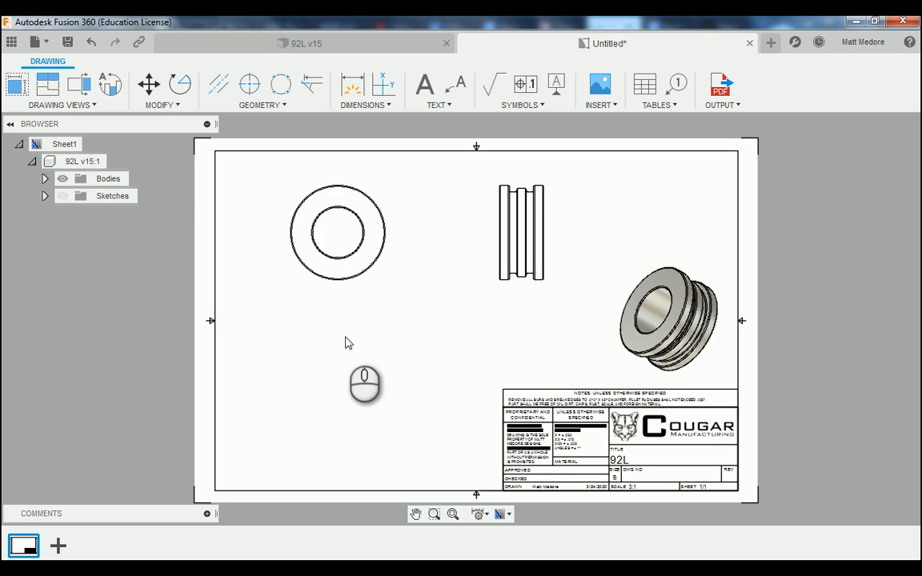
Create section view A-A with a horizontal cutting line through the front view's centre, and place it below the front view.
click(81, 110)
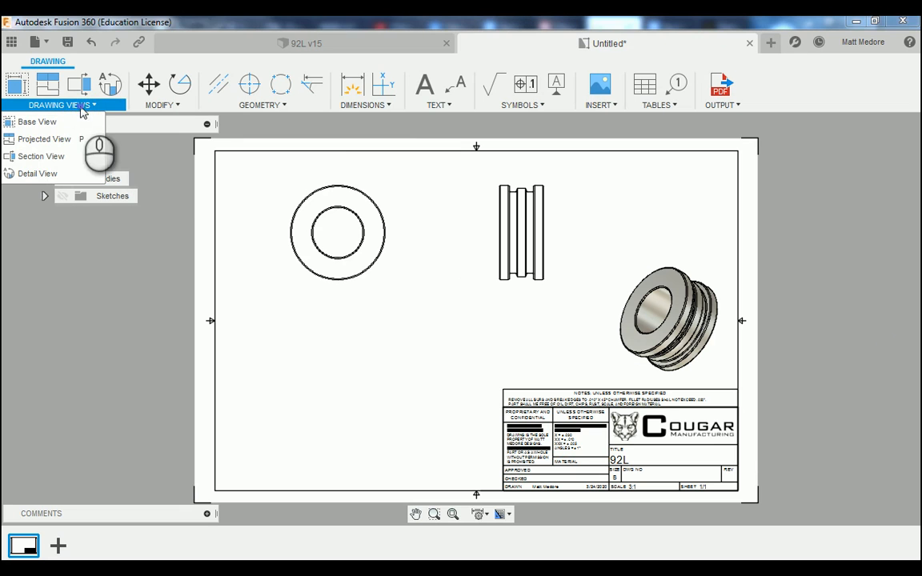
click(69, 157)
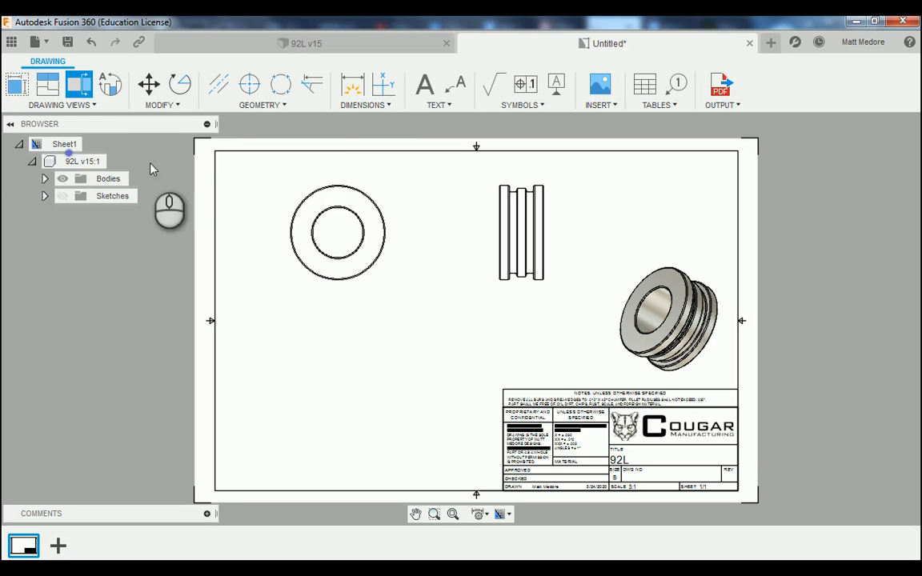
click(308, 200)
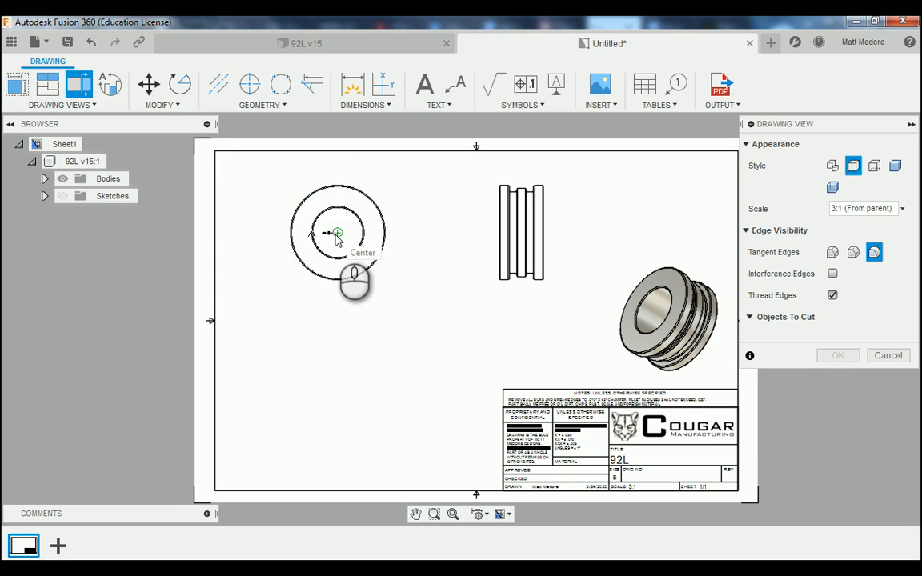
click(336, 233)
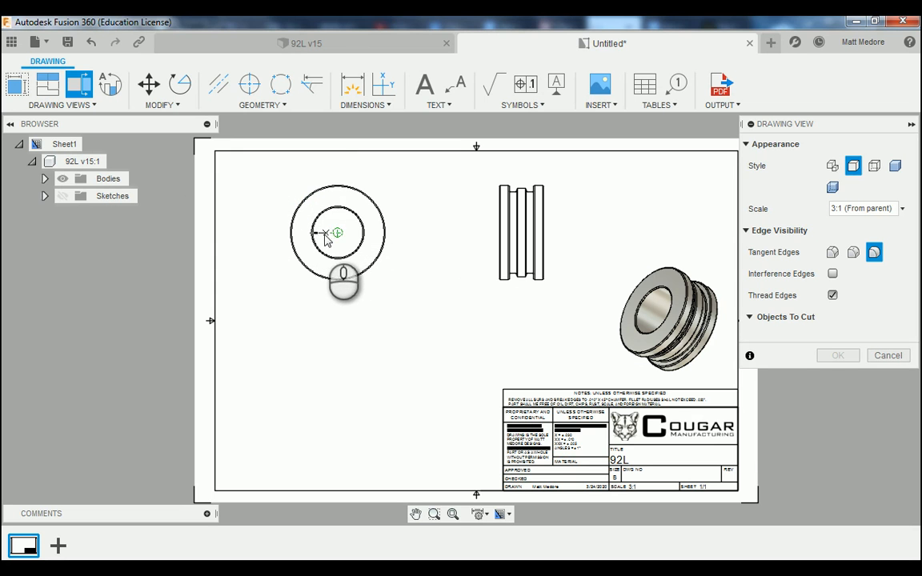
click(275, 234)
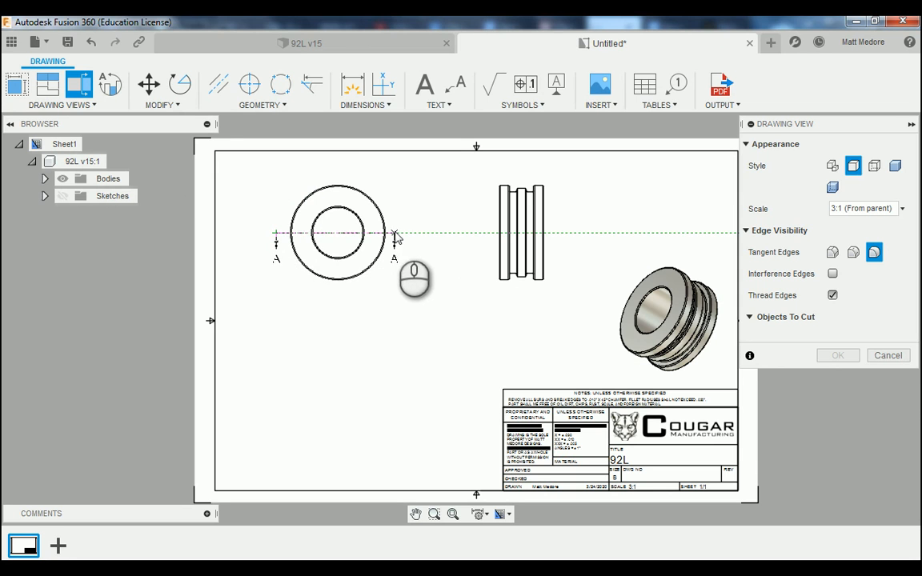
click(398, 231)
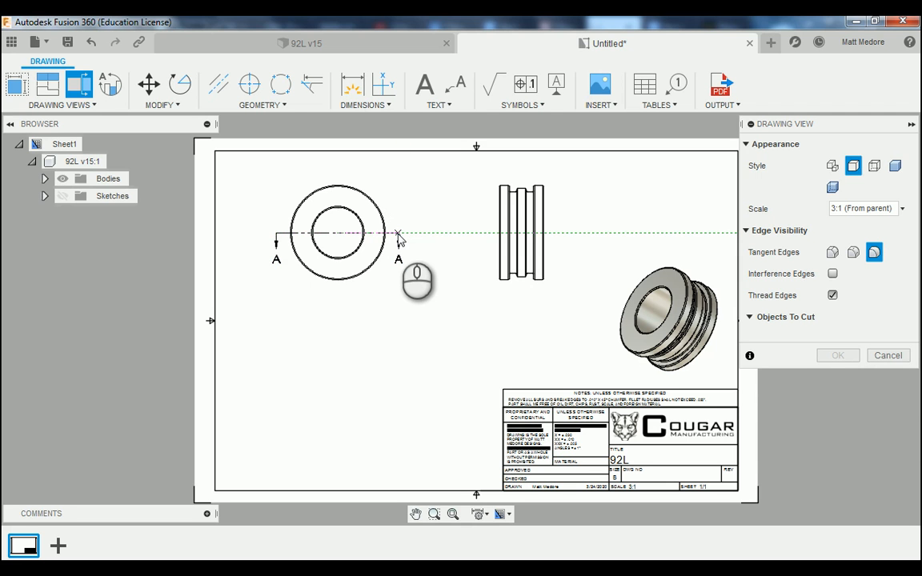
key(Return)
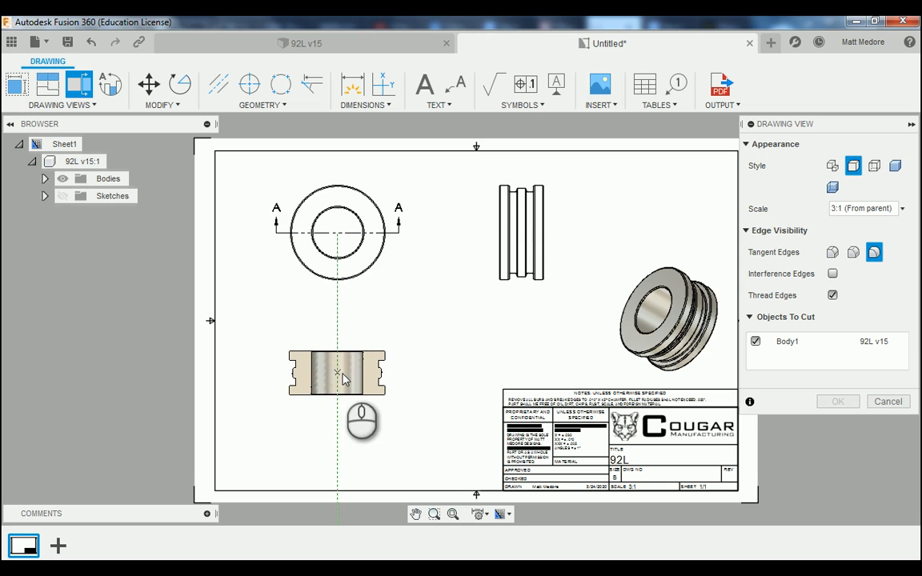
click(341, 376)
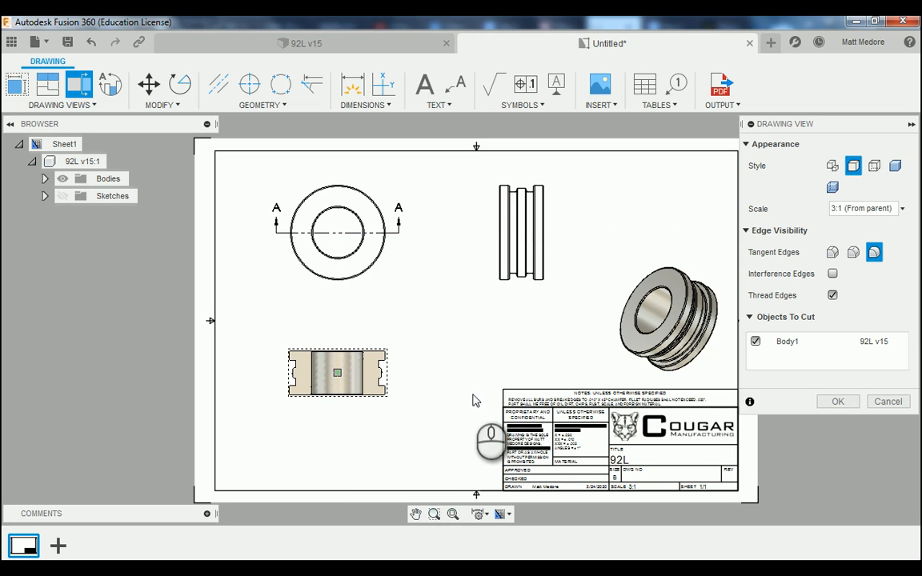
click(841, 403)
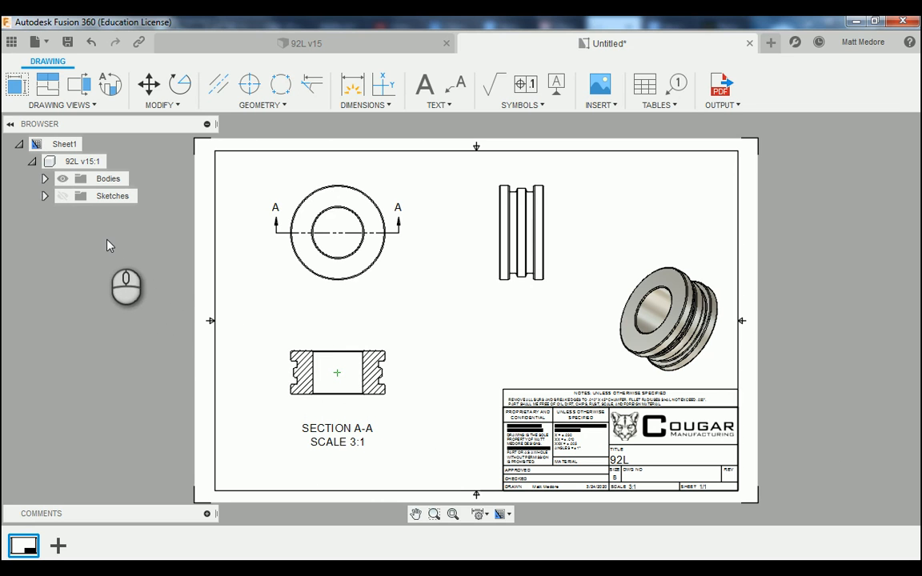
Turn on the Sketches folder and Sketch9 so the crown circle is shown in the drawing views.
click(45, 197)
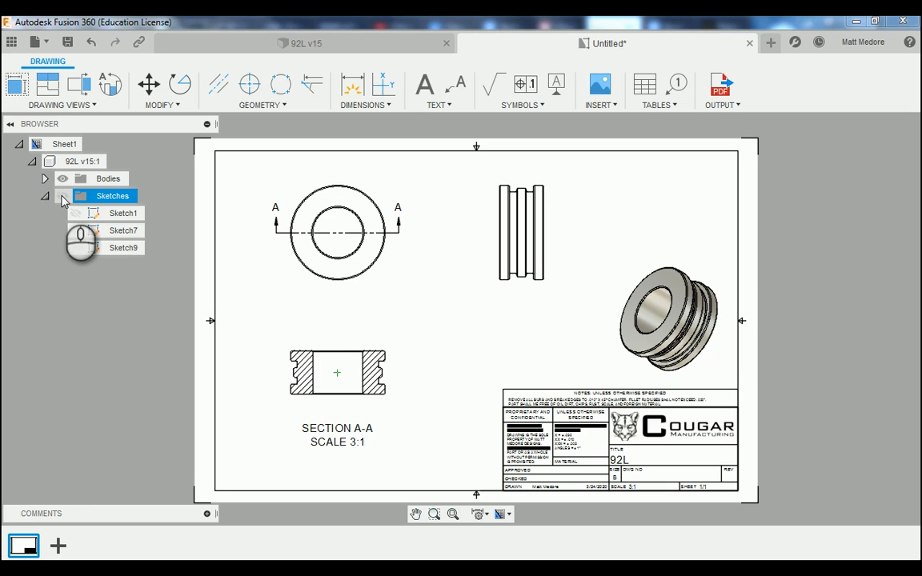
click(62, 197)
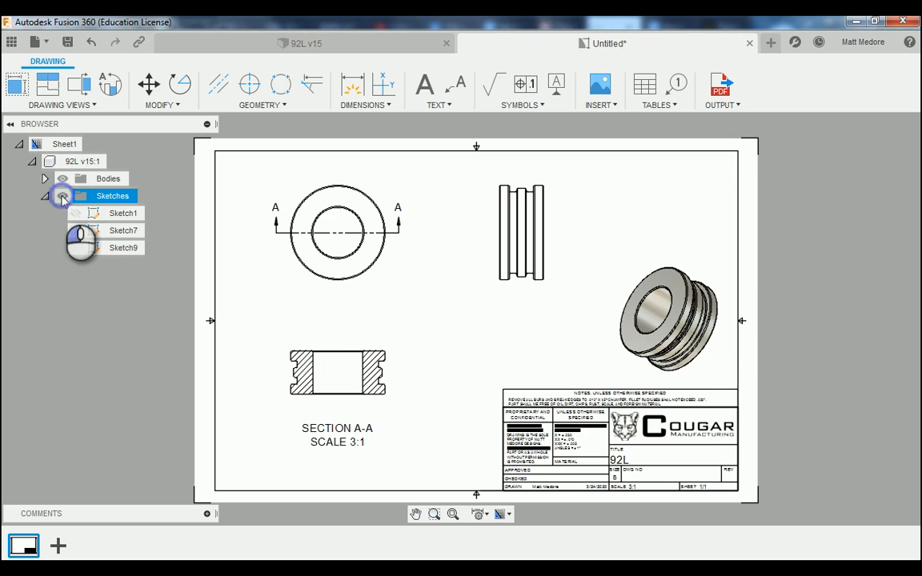
click(83, 248)
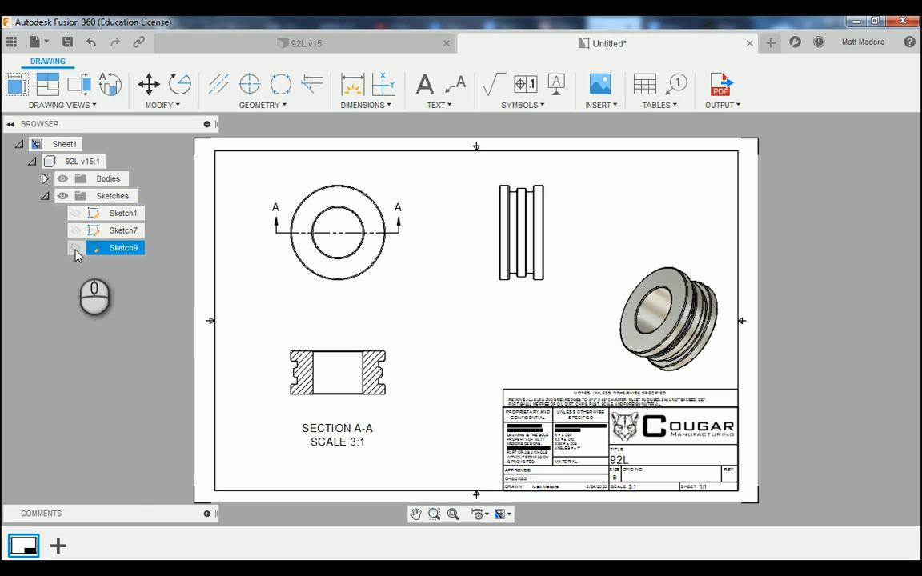
click(74, 249)
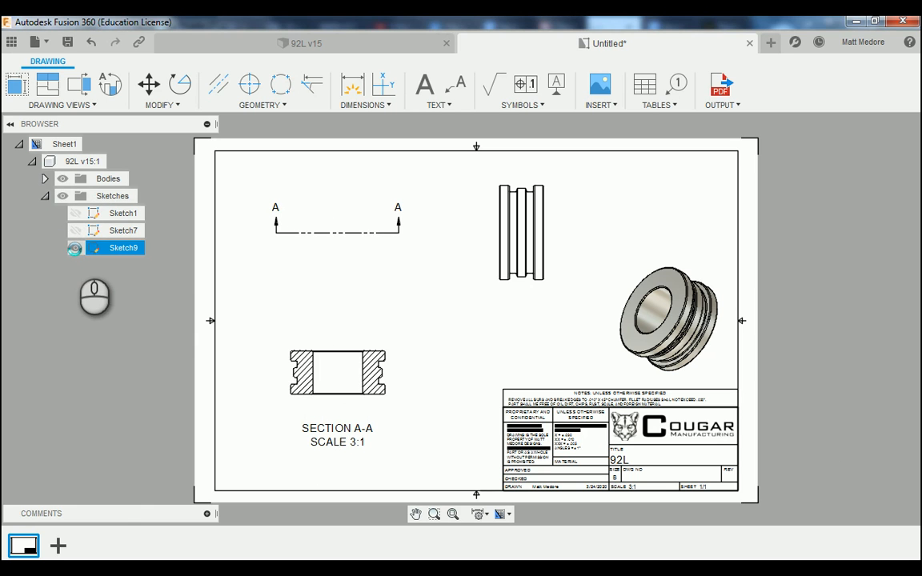
scroll(157, 394, down, 2)
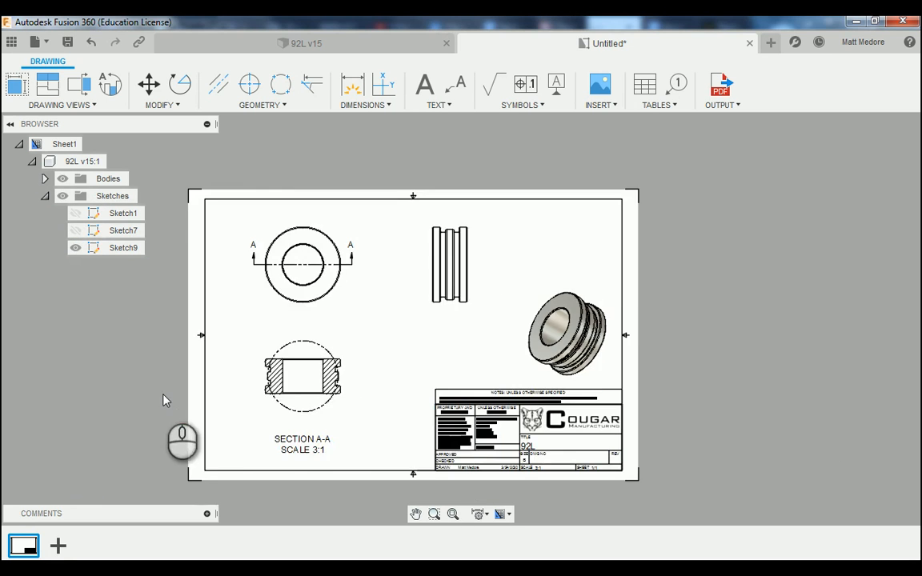
Add a vertical centerline between the two bore edges in section view A-A.
scroll(294, 415, up, 2)
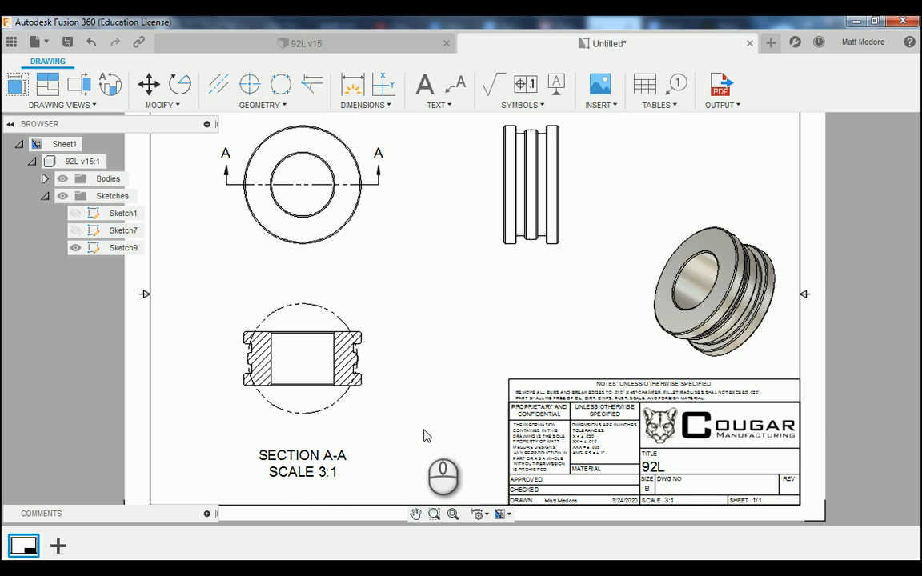
scroll(249, 439, up, 2)
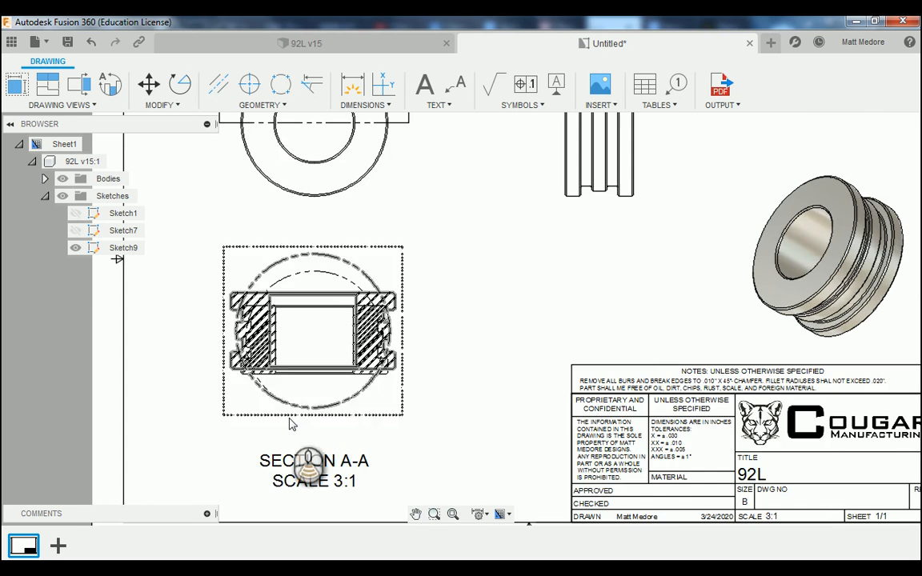
scroll(264, 427, up, 3)
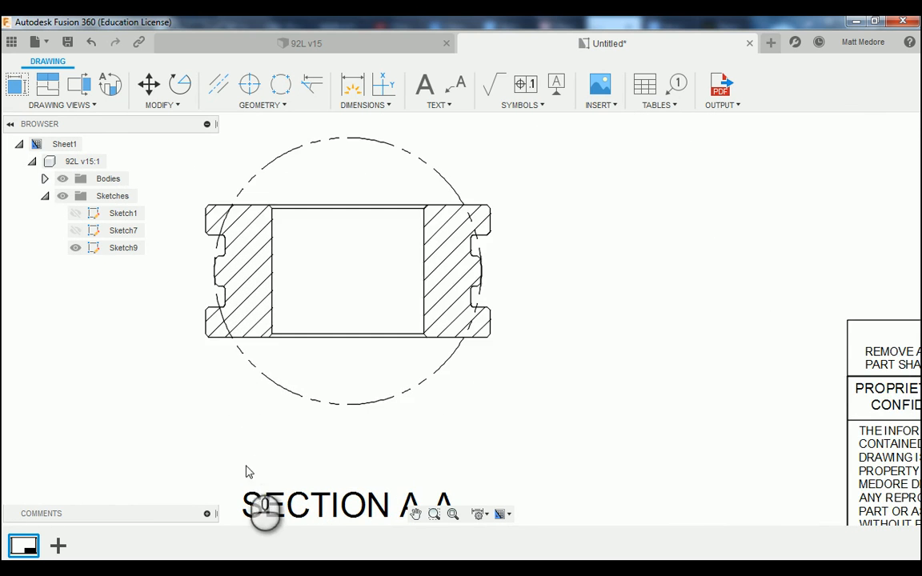
scroll(252, 464, down, 1)
scroll(285, 244, up, 3)
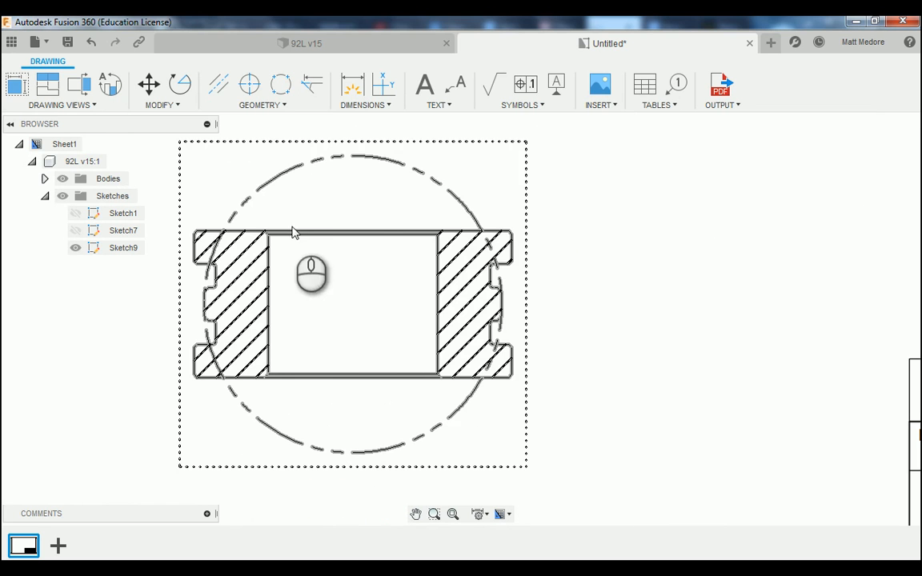
click(256, 106)
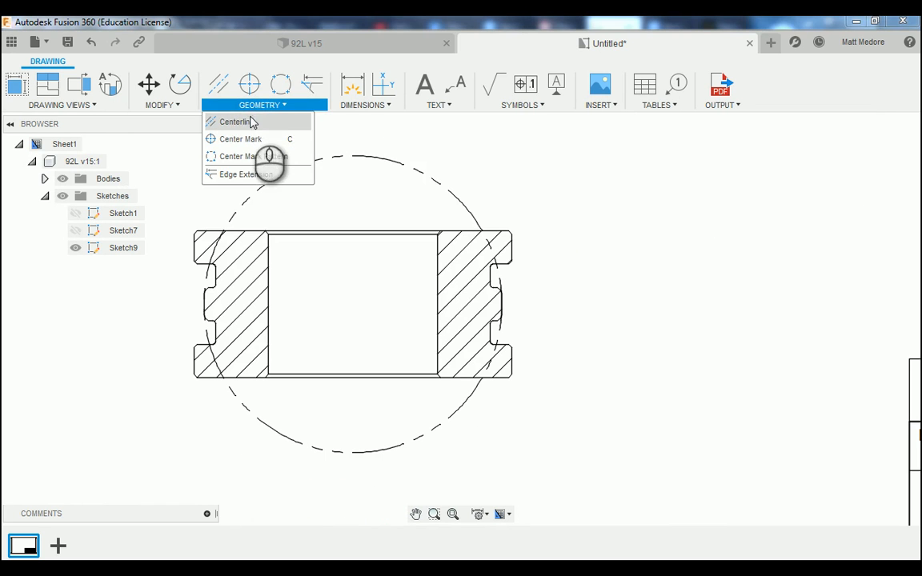
click(250, 121)
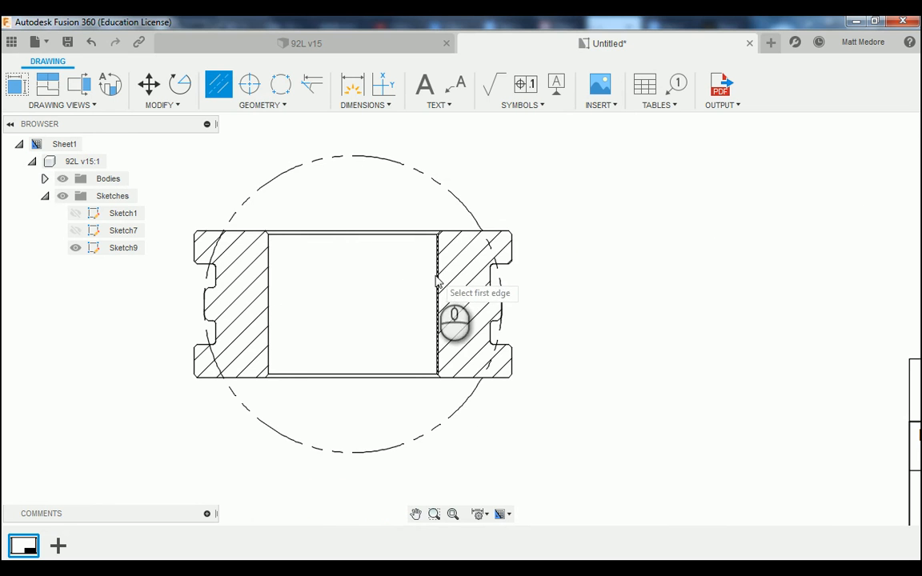
click(268, 279)
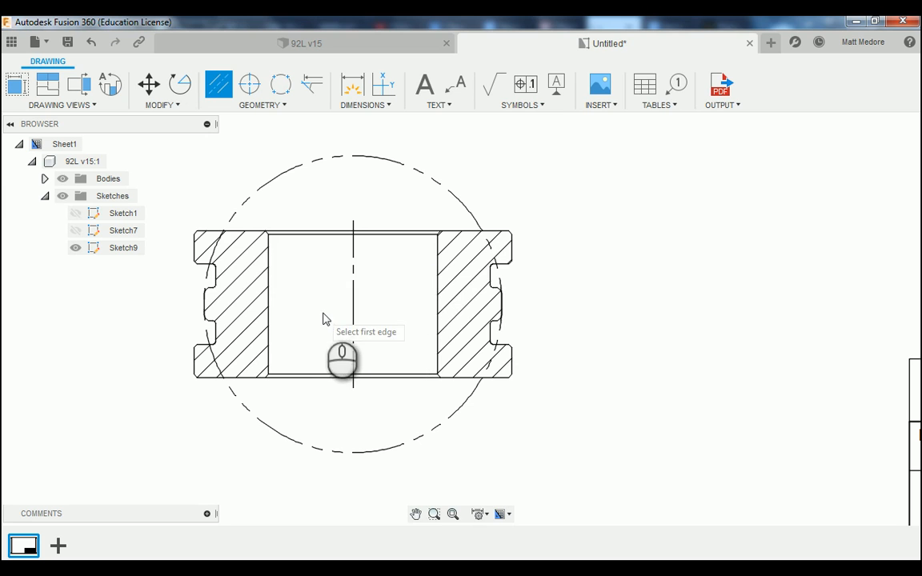
Shorten the vertical centerline in section view A-A so its upper end meets the ring's top edge.
scroll(339, 288, up, 1)
scroll(342, 198, up, 1)
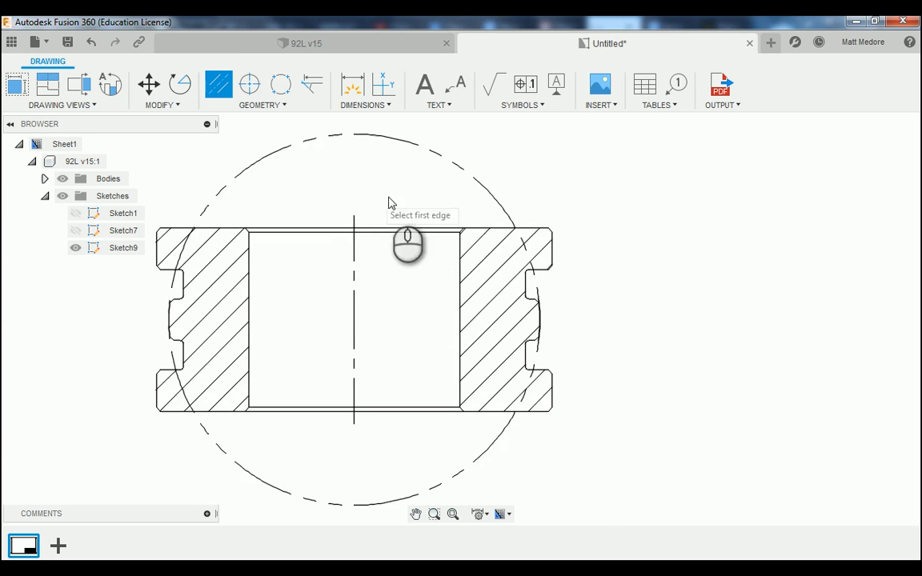
scroll(450, 204, up, 1)
scroll(412, 245, up, 1)
scroll(424, 386, up, 1)
scroll(454, 445, up, 1)
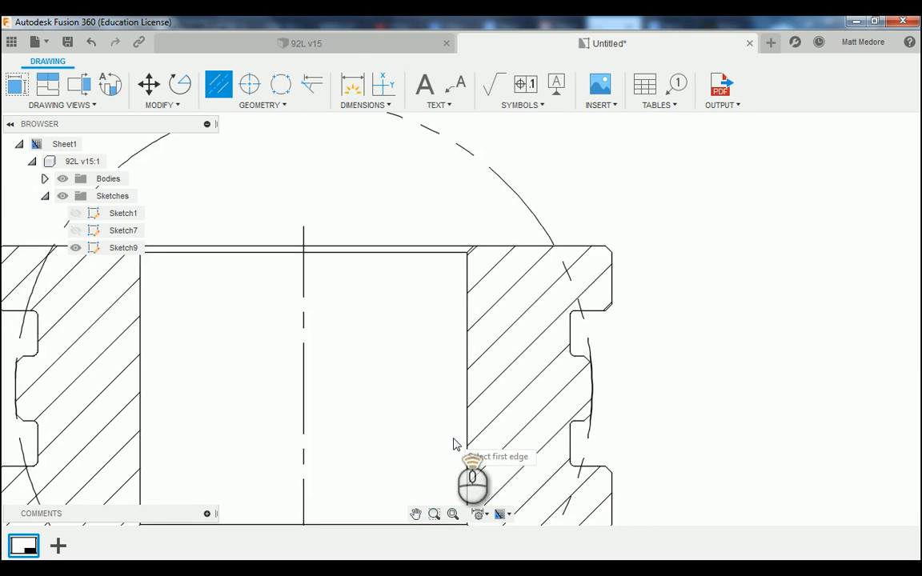
scroll(334, 212, up, 3)
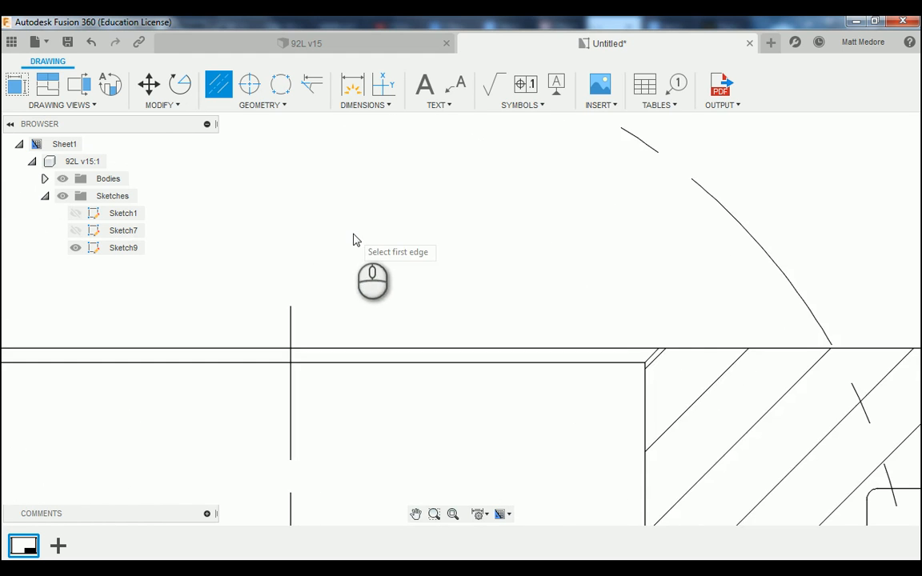
scroll(513, 267, up, 1)
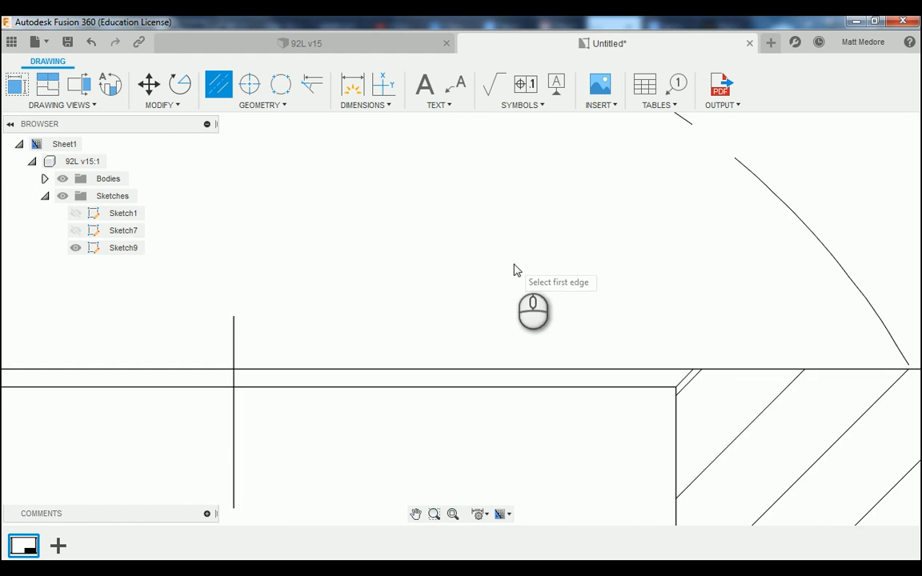
right_click(332, 236)
click(376, 230)
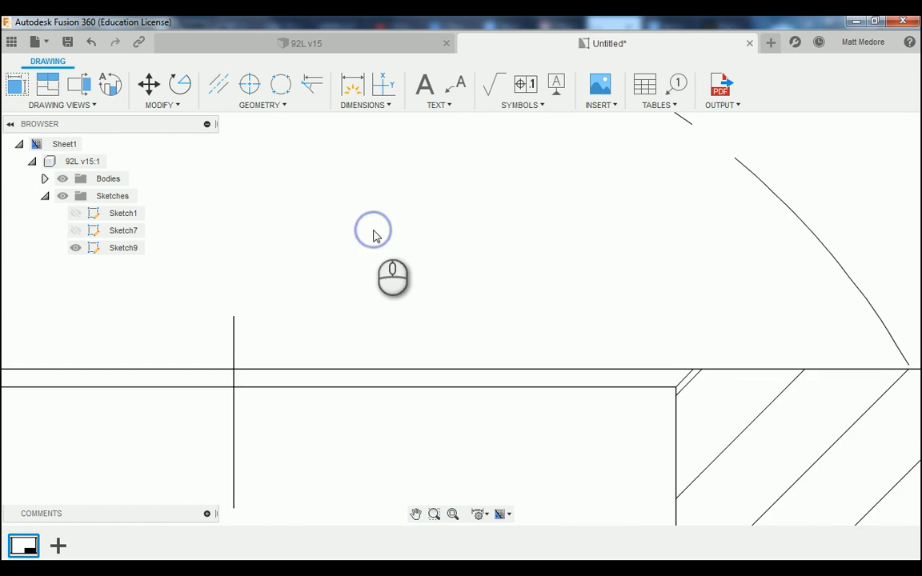
click(233, 318)
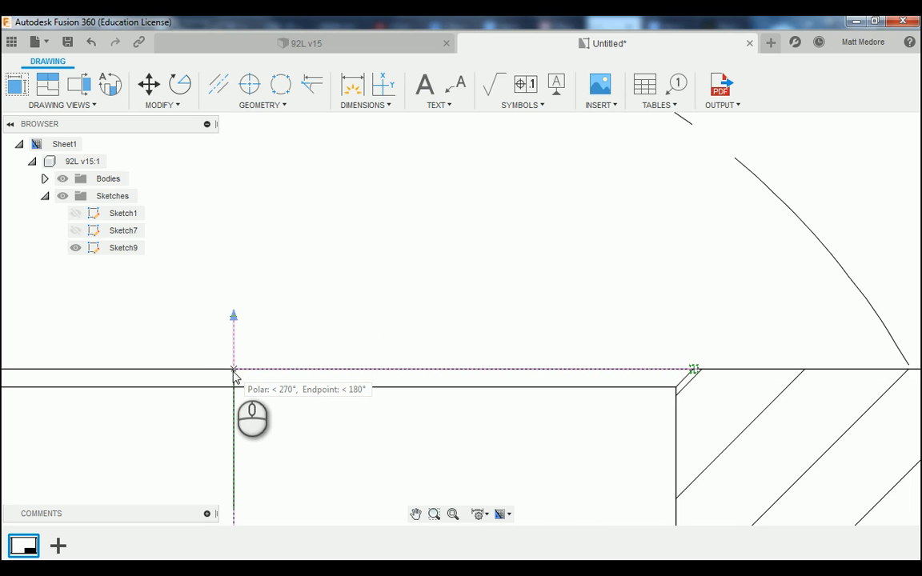
click(234, 372)
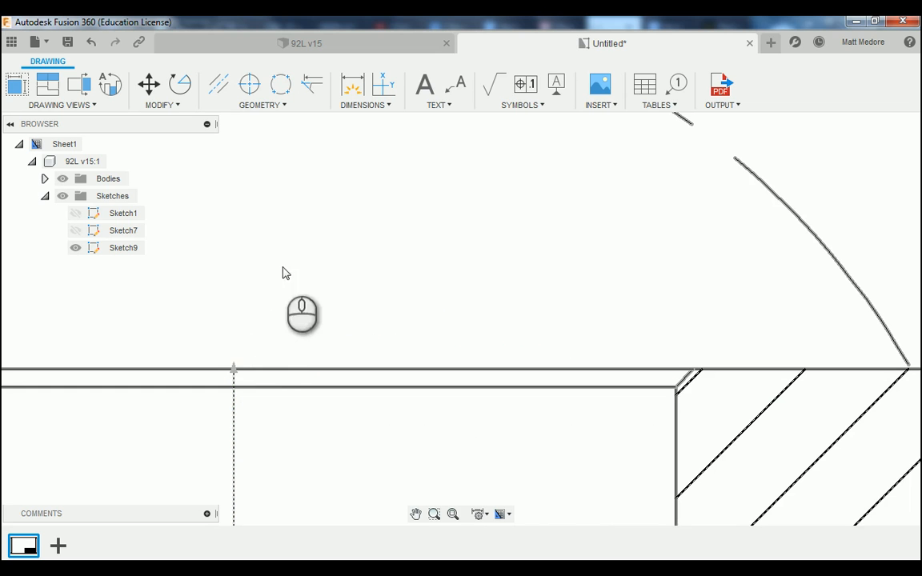
click(314, 222)
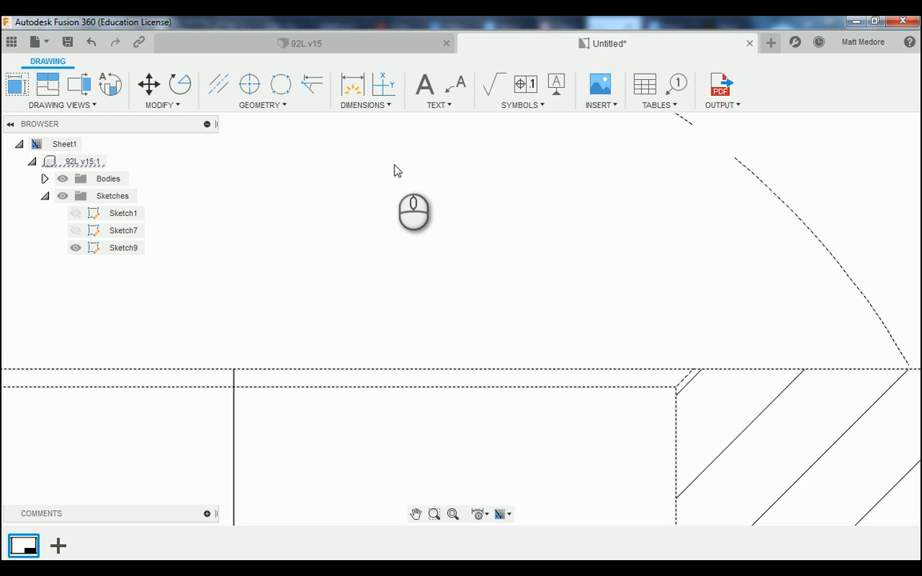
Place the ordinate origin at the centerline's upper end in section A-A, with its vertical zero dimension above the crown circle.
click(384, 84)
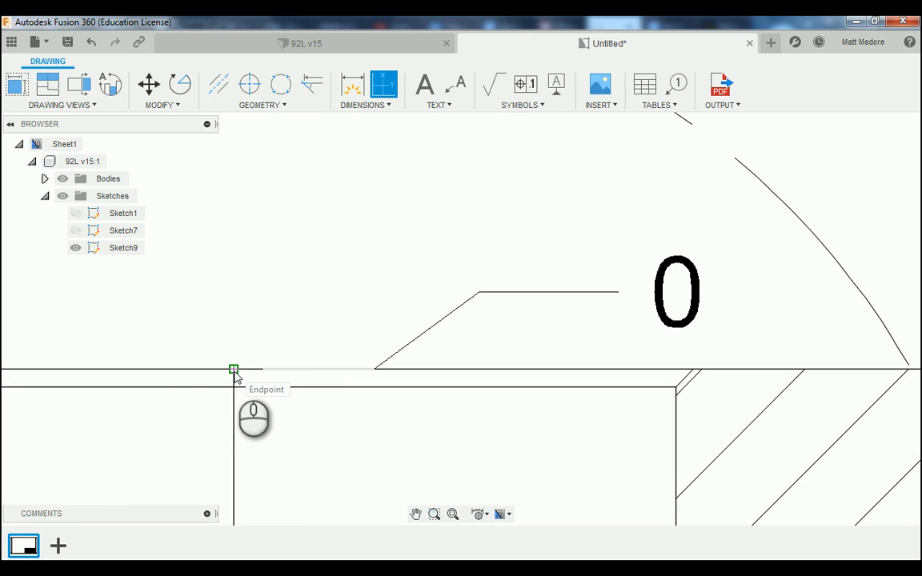
click(234, 370)
scroll(247, 428, down, 3)
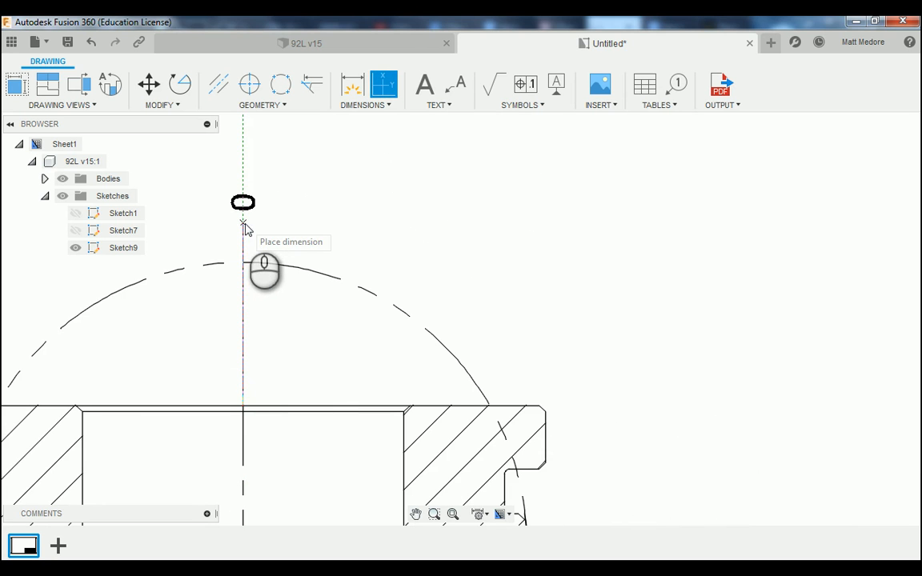
click(247, 227)
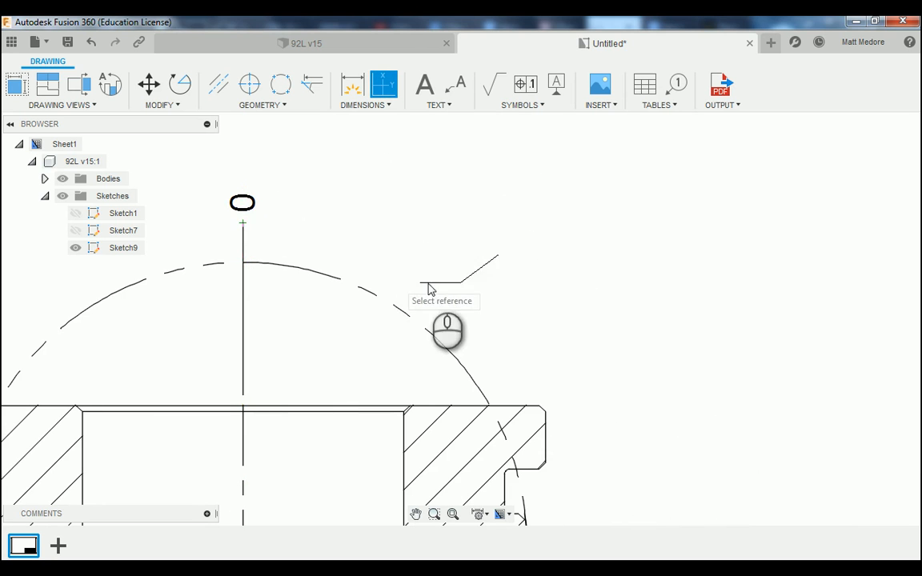
Add the horizontal zero ordinate dimension from the section's upper-left corner and place it to the left of the ring.
scroll(464, 289, down, 1)
scroll(480, 294, down, 4)
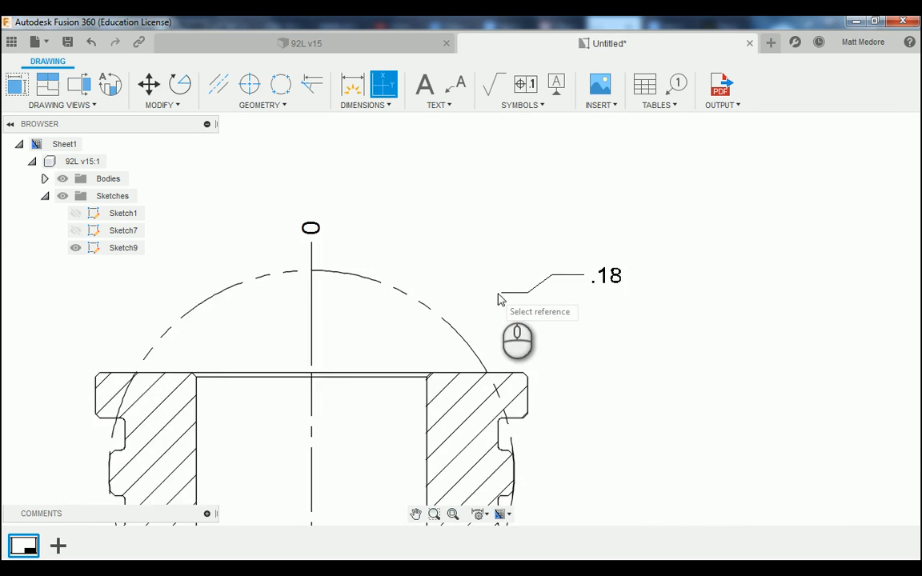
scroll(233, 391, up, 5)
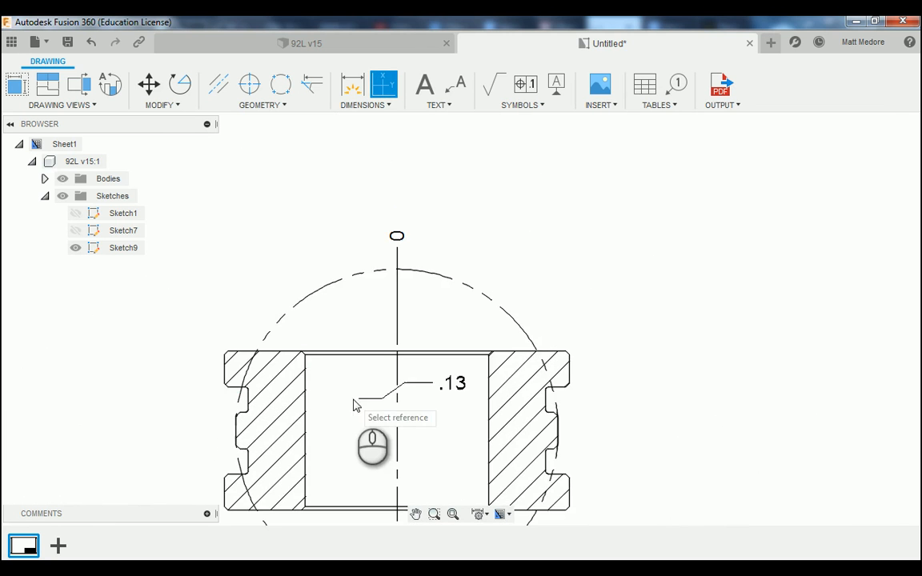
scroll(177, 355, up, 5)
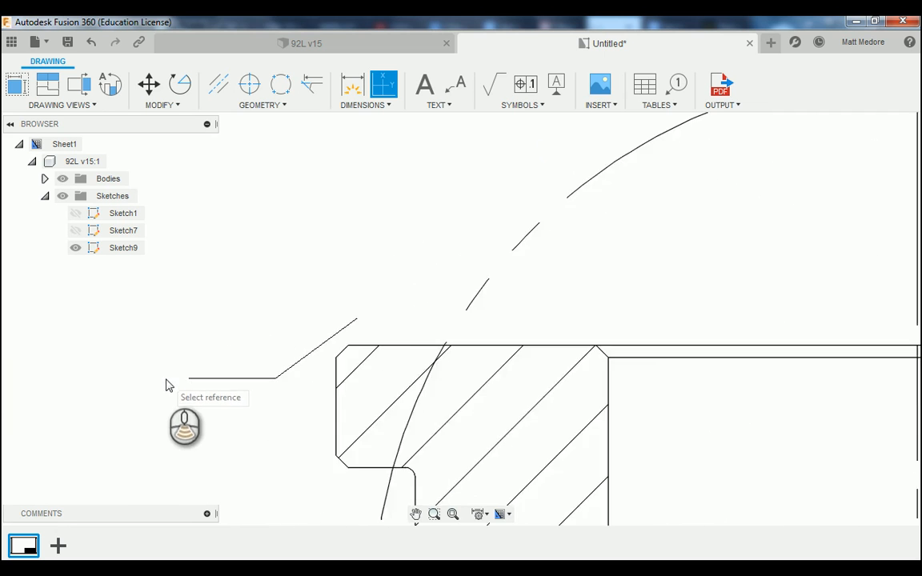
scroll(404, 307, up, 3)
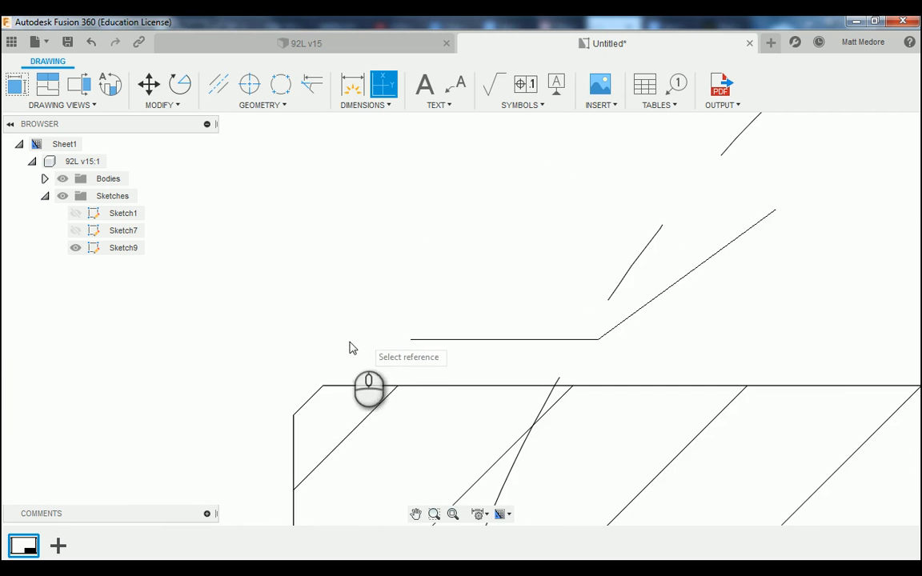
click(322, 387)
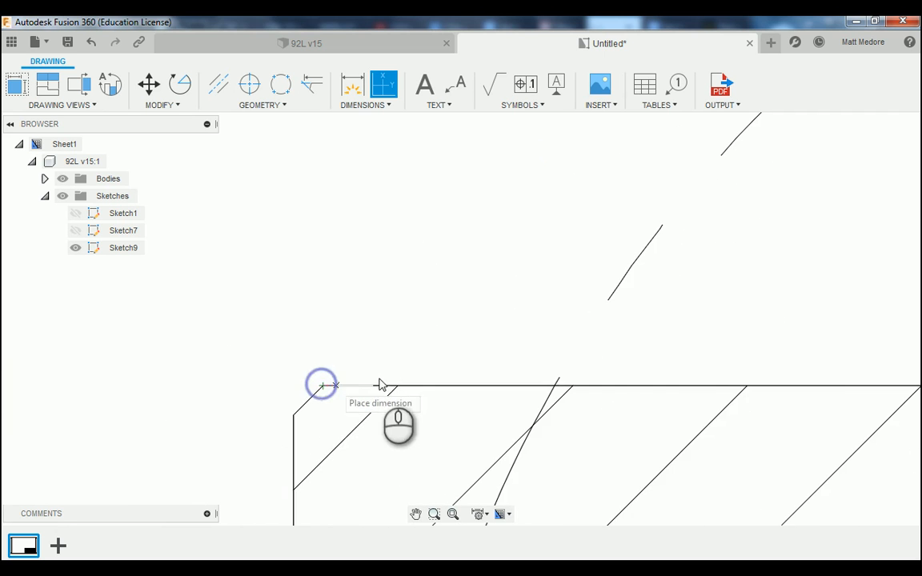
scroll(416, 382, up, 4)
scroll(360, 388, down, 5)
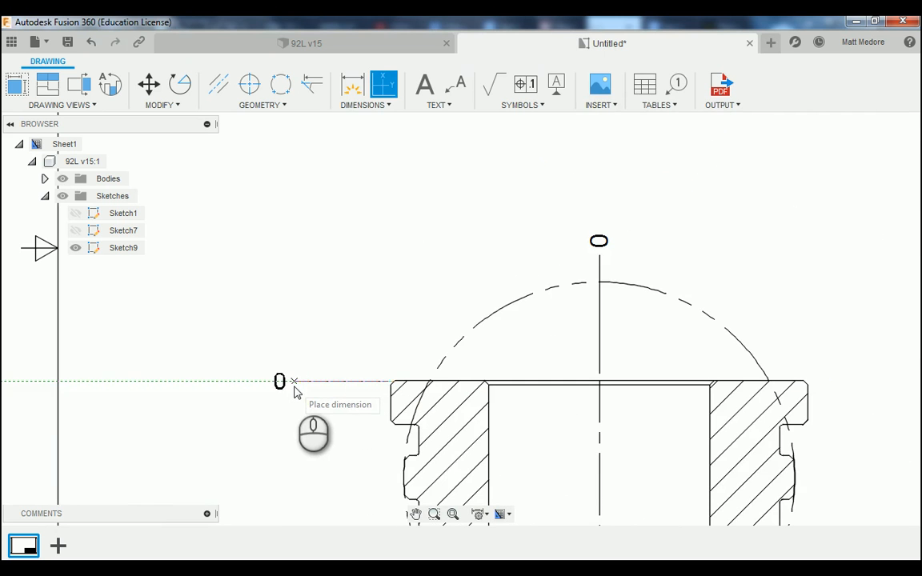
click(294, 390)
scroll(160, 424, down, 3)
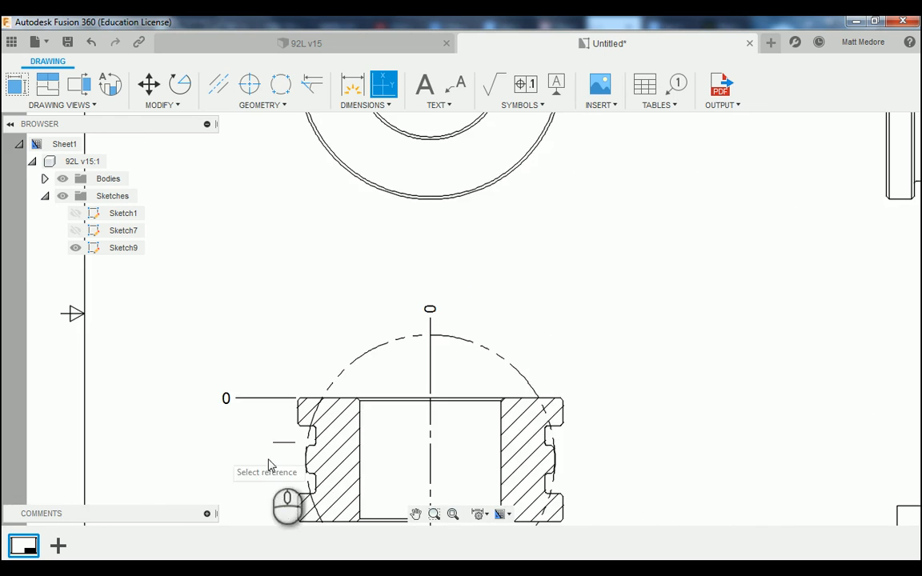
scroll(269, 464, up, 3)
click(306, 448)
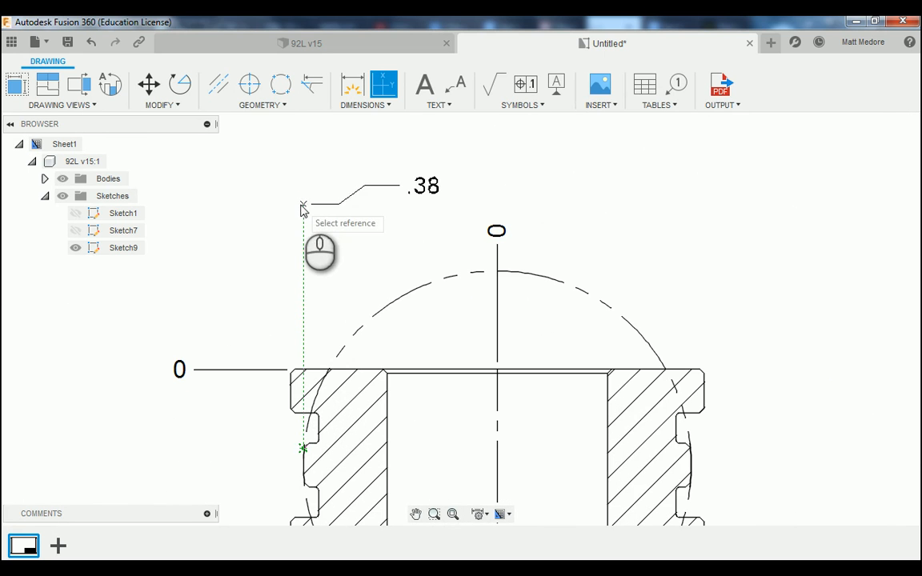
right_click(302, 209)
click(331, 206)
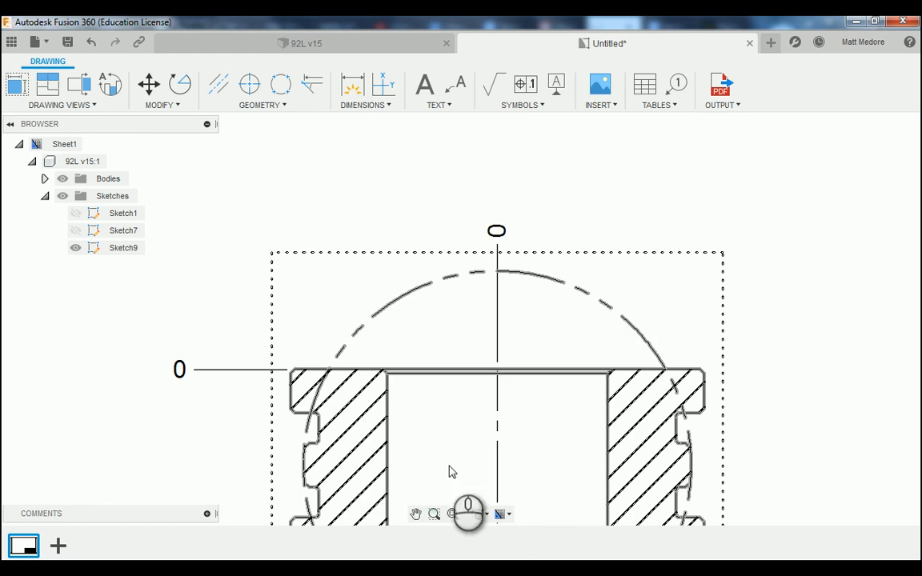
Configure the drawing's annotations to display trailing zeros and use a linear dimension precision of 0.123.
click(481, 515)
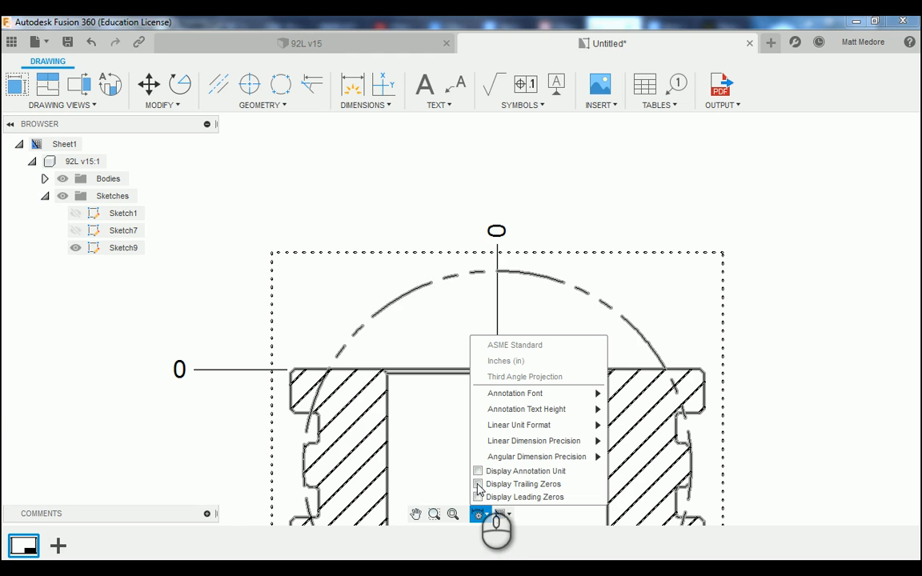
click(478, 485)
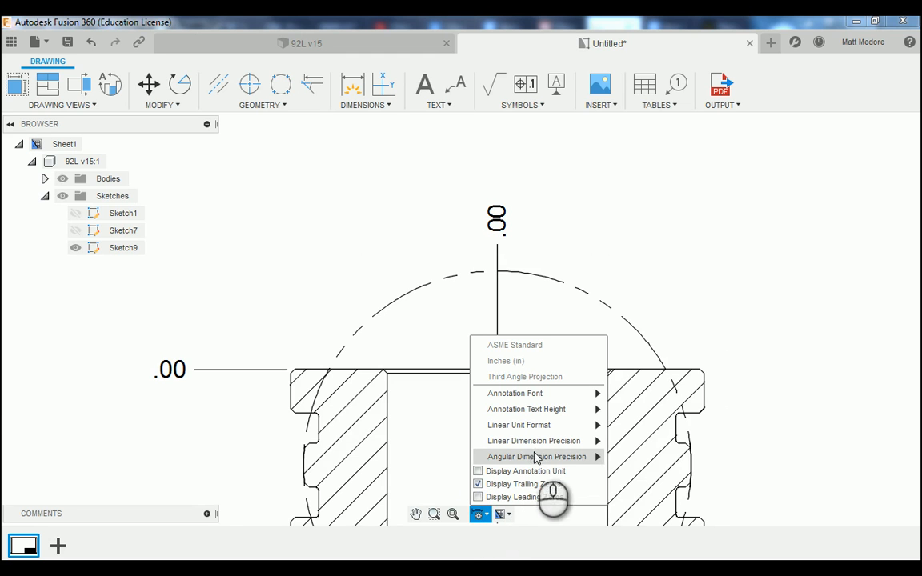
mouse_move(538, 445)
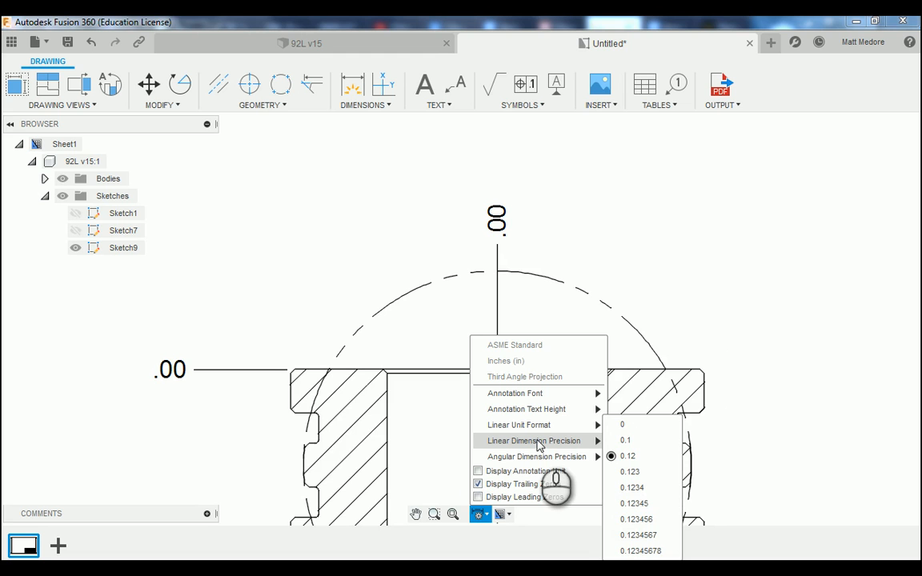
click(662, 478)
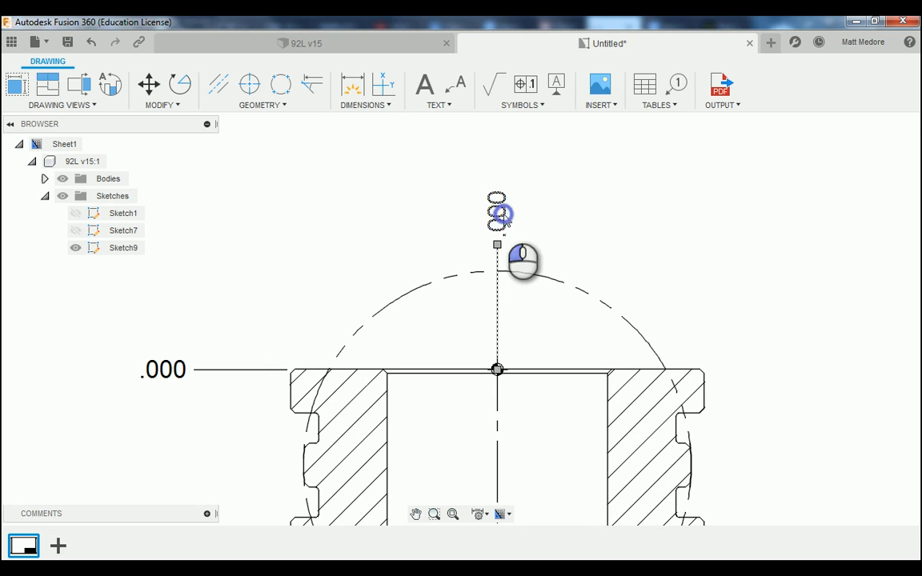
Set the primary precision of the zero ordinate dimension above the crown circle to 0.
double_click(500, 214)
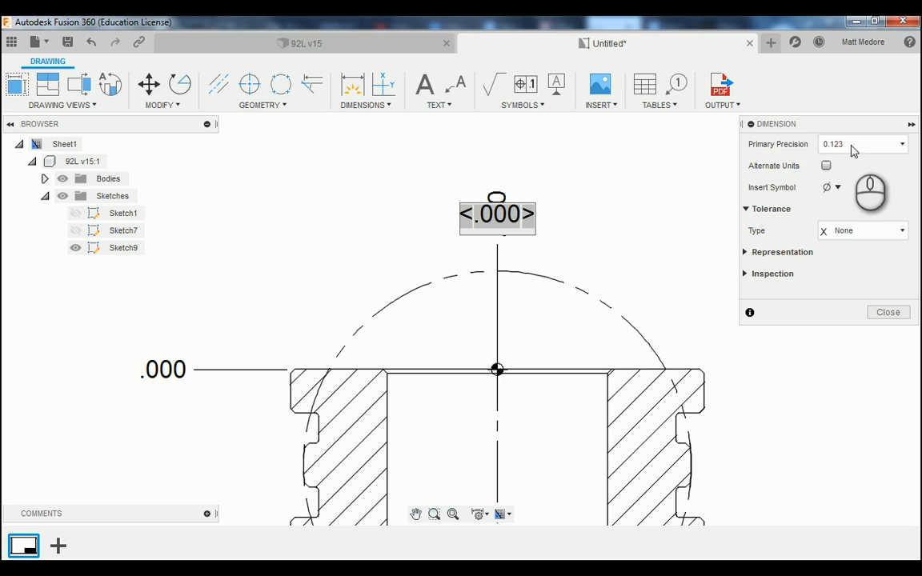
click(854, 148)
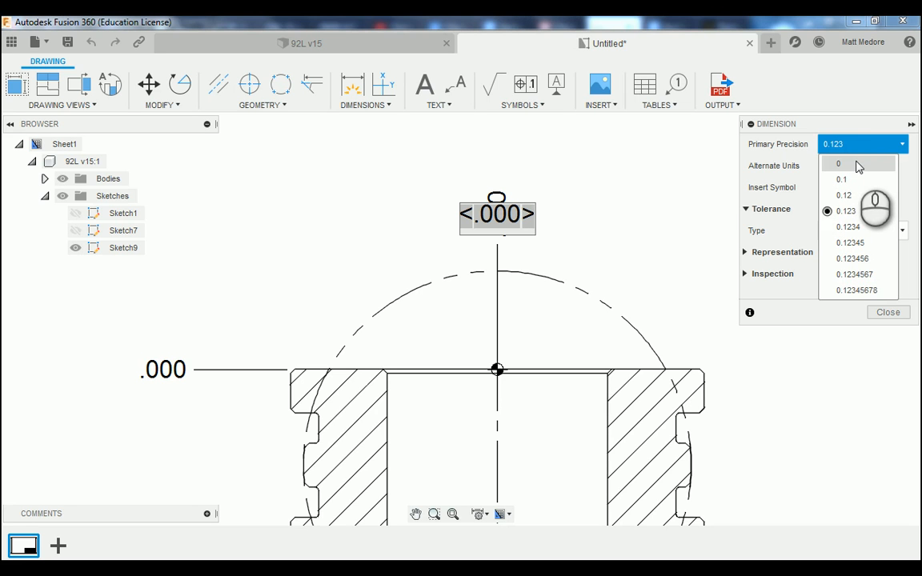
click(856, 164)
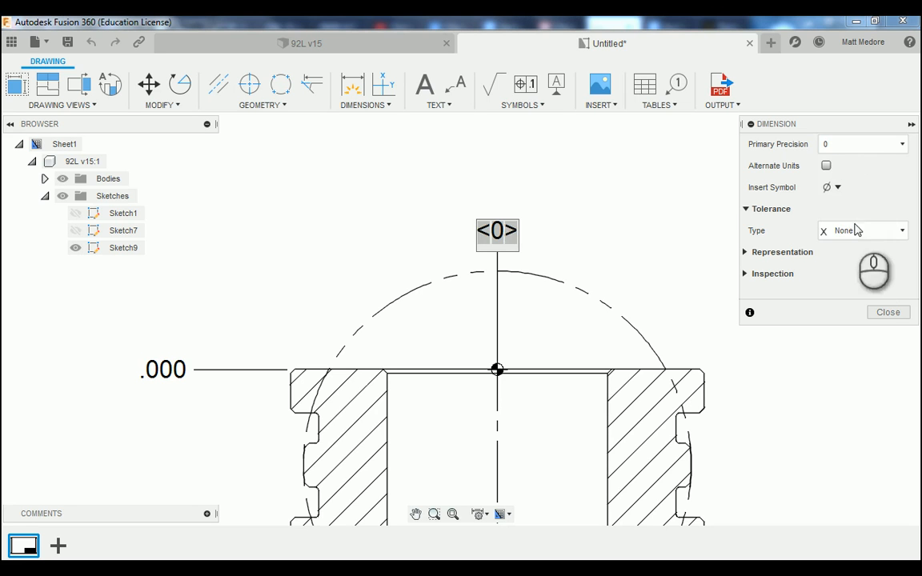
click(888, 313)
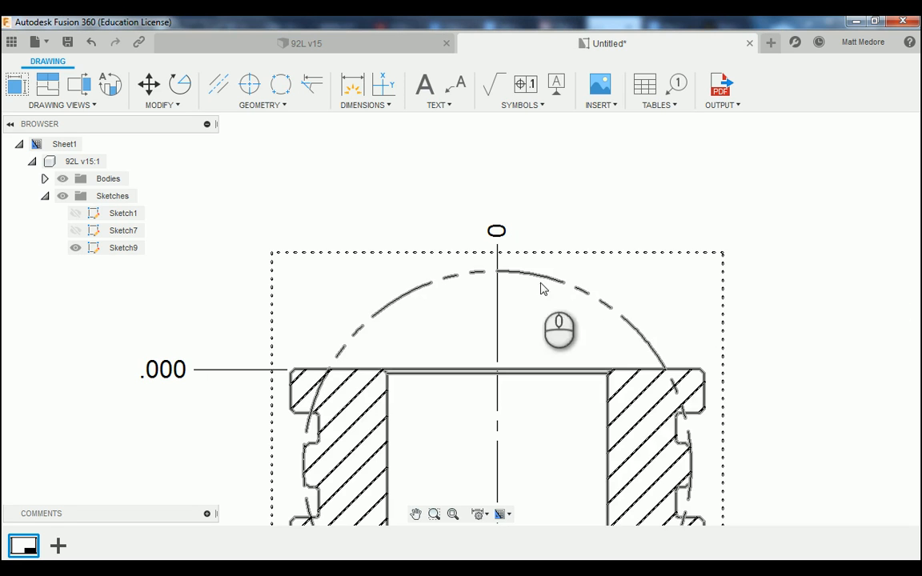
Set the primary precision of the zero ordinate dimension left of the ring to 0.
double_click(160, 377)
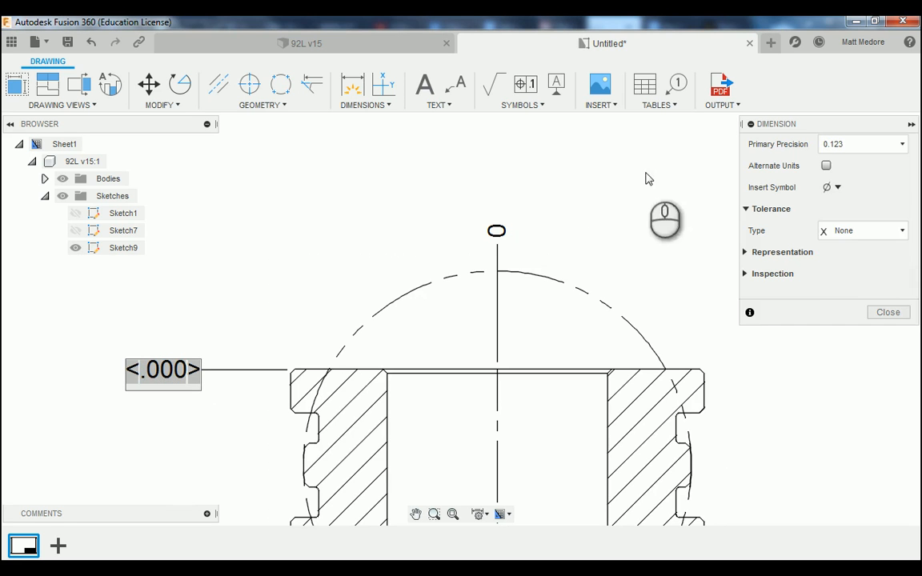
click(832, 144)
click(834, 164)
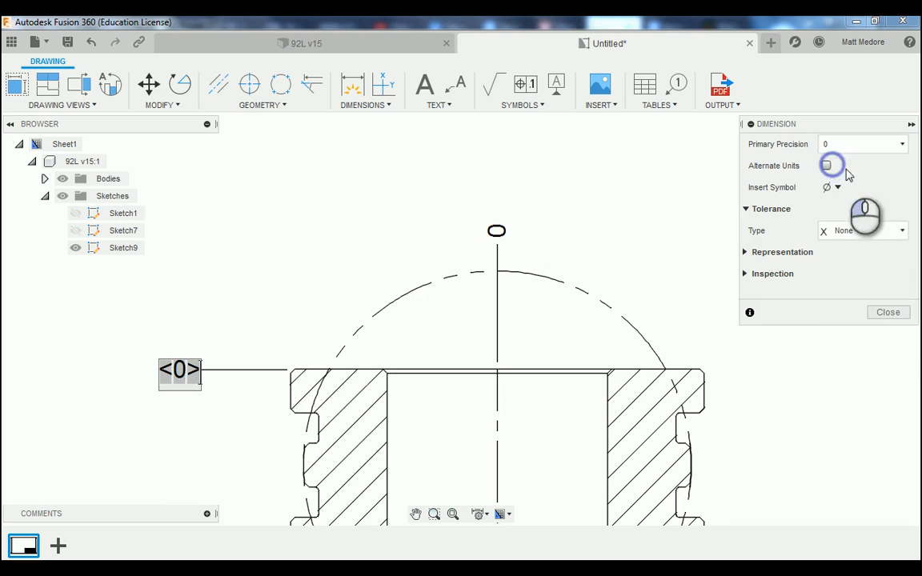
click(883, 314)
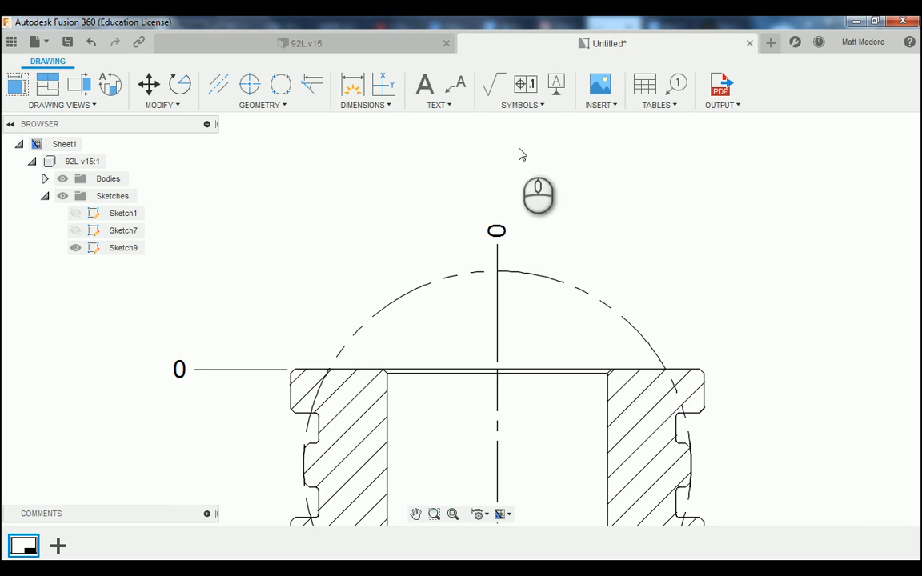
Add an ordinate dimension from the bore's upper-left edge endpoint and place it above the section, level with the zero dimension.
click(384, 90)
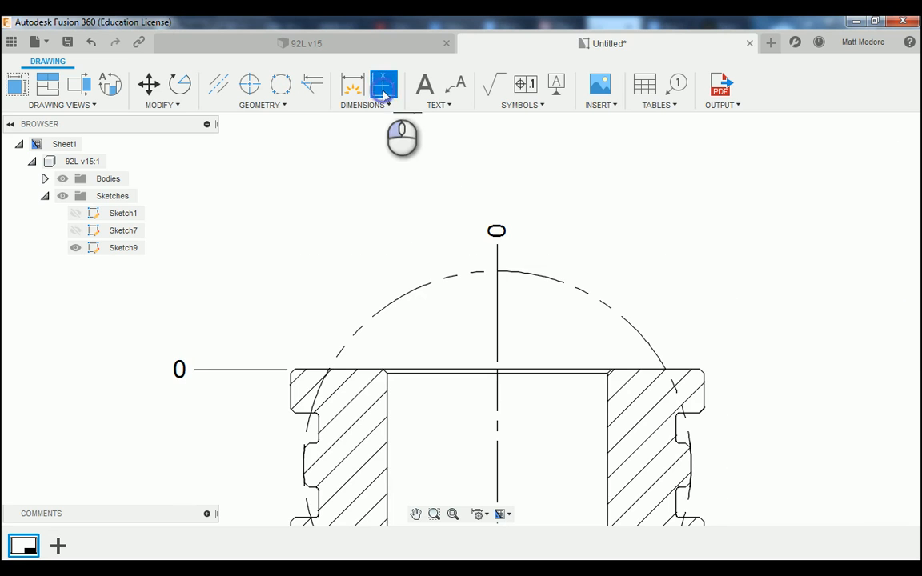
scroll(585, 314, up, 2)
scroll(654, 317, up, 2)
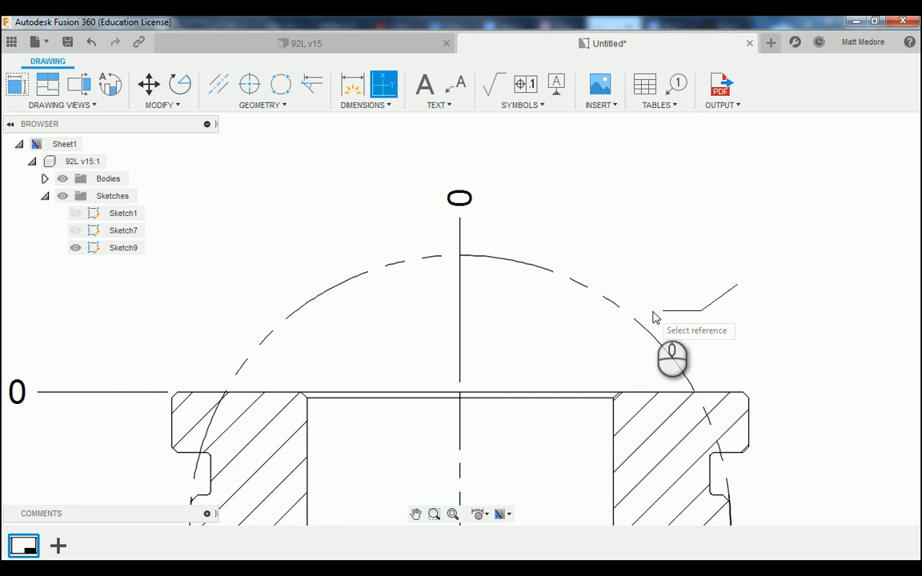
scroll(715, 323, down, 3)
scroll(406, 379, up, 1)
scroll(407, 378, up, 3)
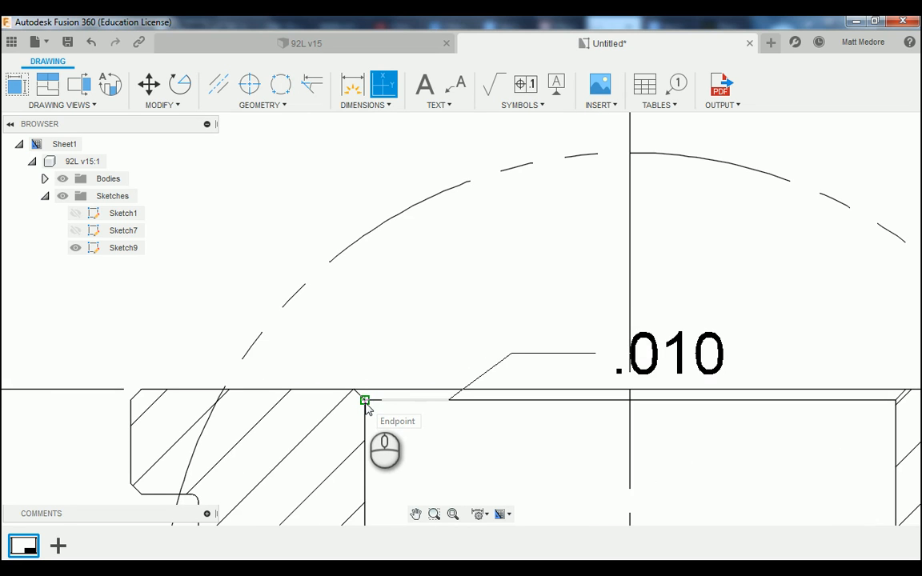
click(365, 401)
scroll(370, 412, down, 3)
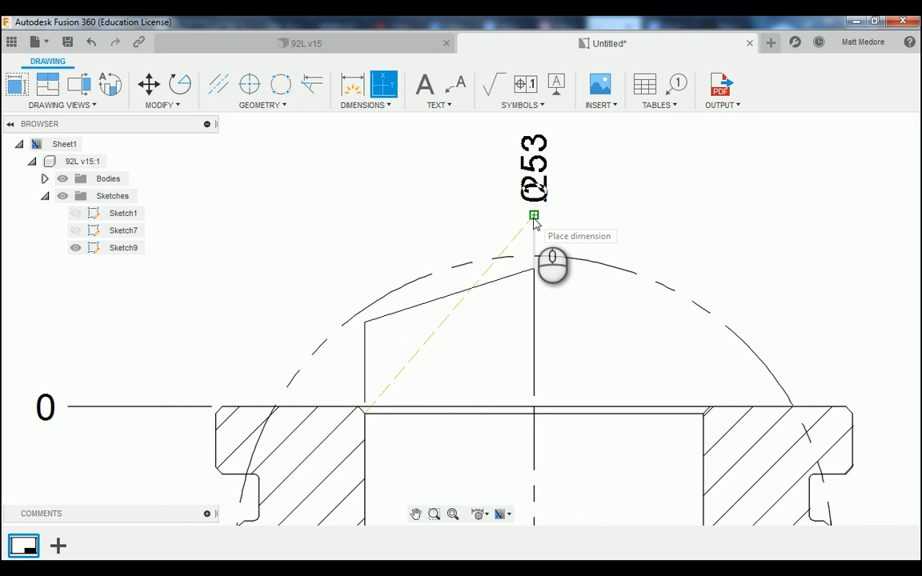
click(534, 216)
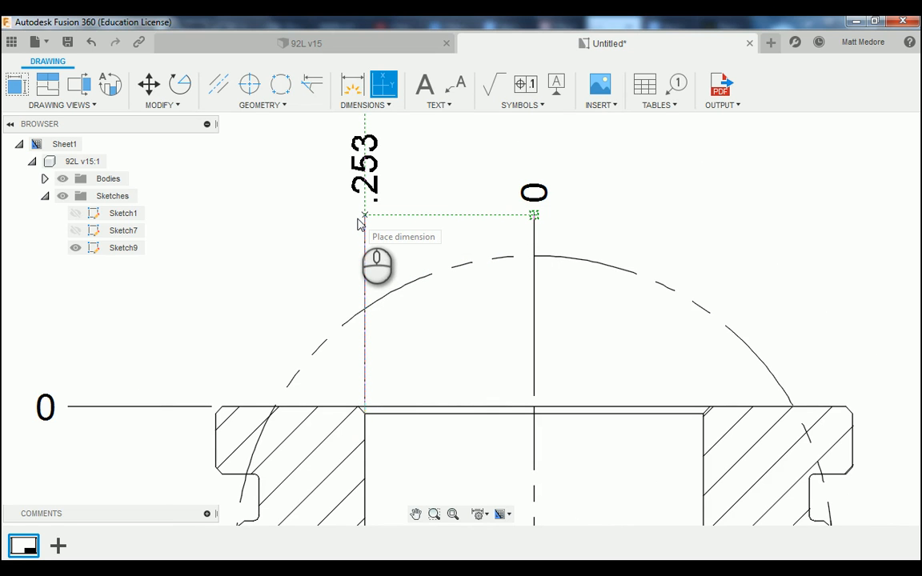
click(362, 216)
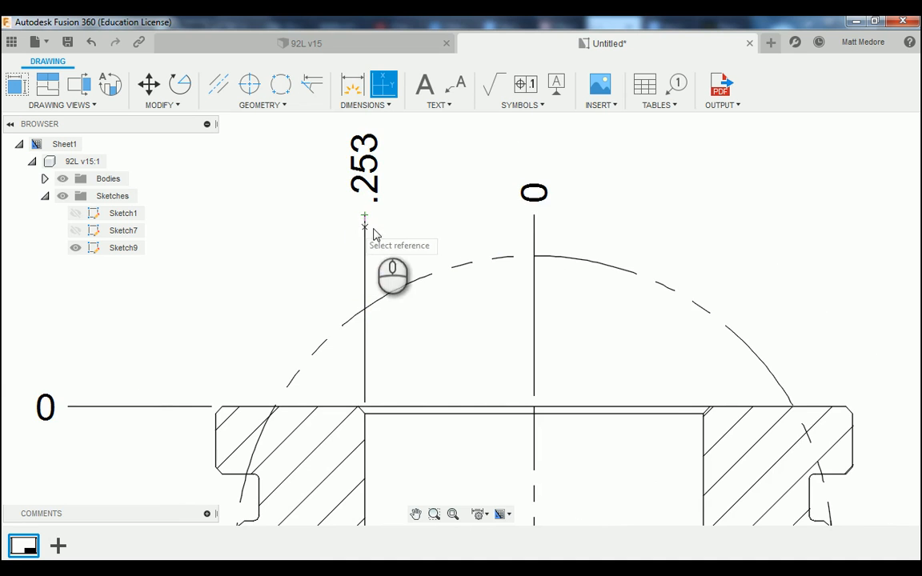
Add an ordinate dimension to the floor of the upper-left groove and place it above the section, level with the bore's dimension.
scroll(388, 236, down, 2)
scroll(278, 238, down, 1)
scroll(288, 224, up, 2)
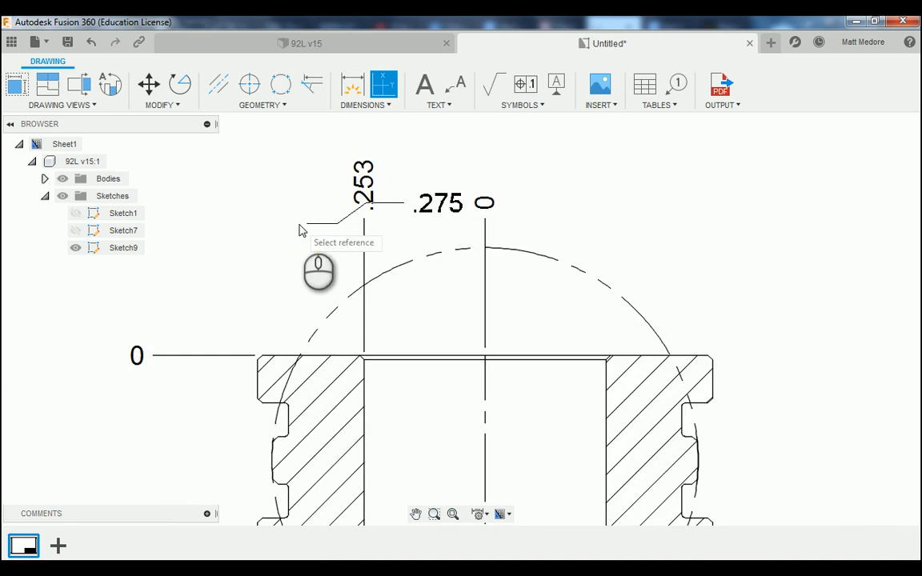
scroll(269, 336, down, 3)
scroll(269, 342, down, 5)
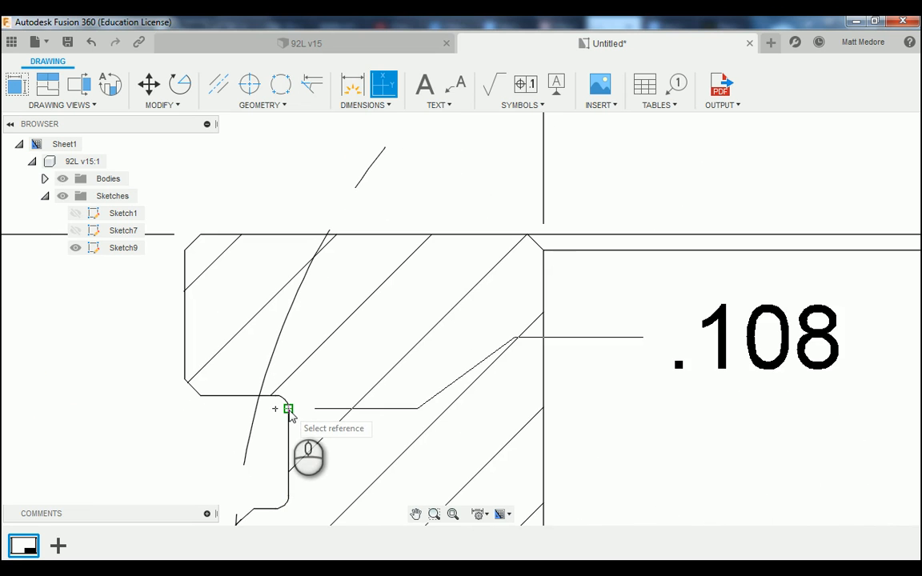
scroll(289, 412, up, 6)
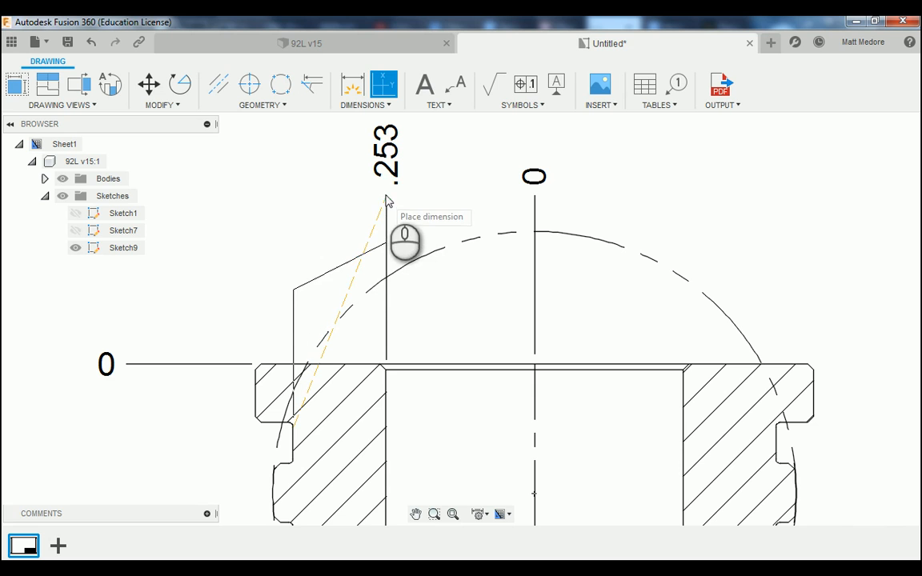
click(387, 197)
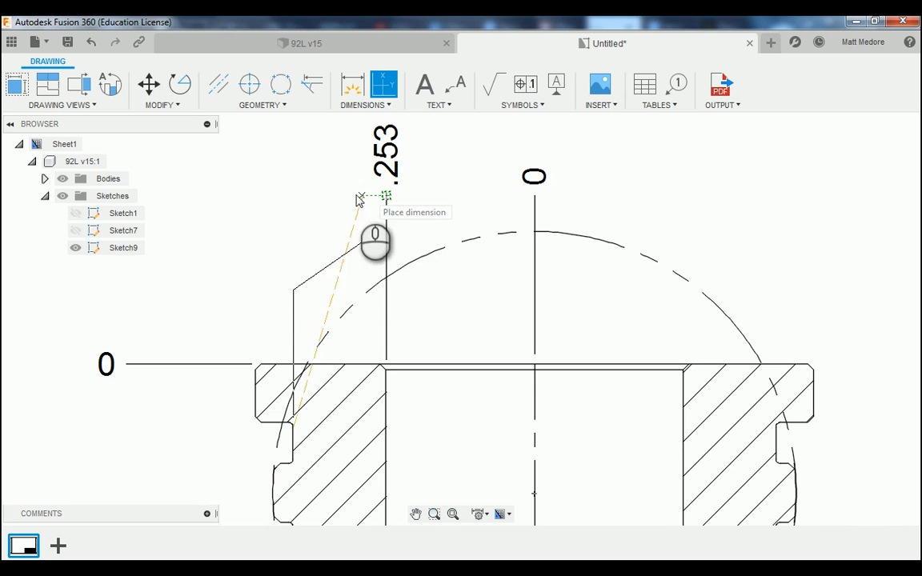
click(290, 199)
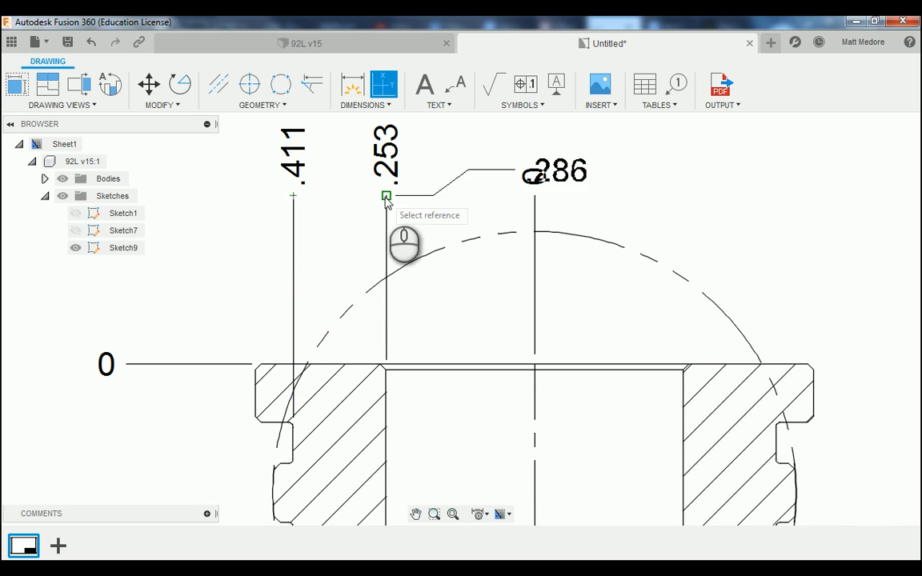
Add an ordinate dimension to the upper flange's outer left edge, placing it beyond the groove's dimension with a jogged leader.
scroll(432, 304, up, 2)
scroll(310, 360, down, 4)
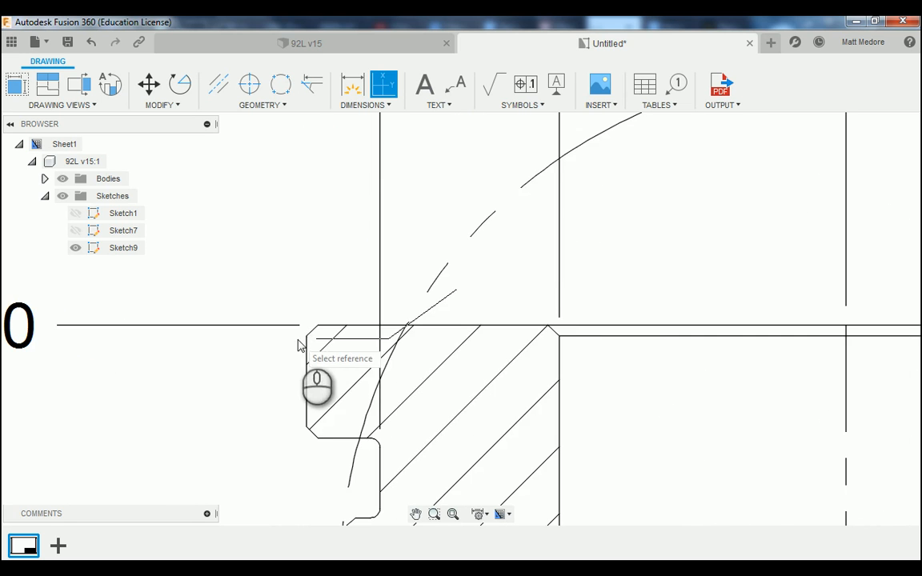
click(306, 338)
scroll(296, 440, up, 4)
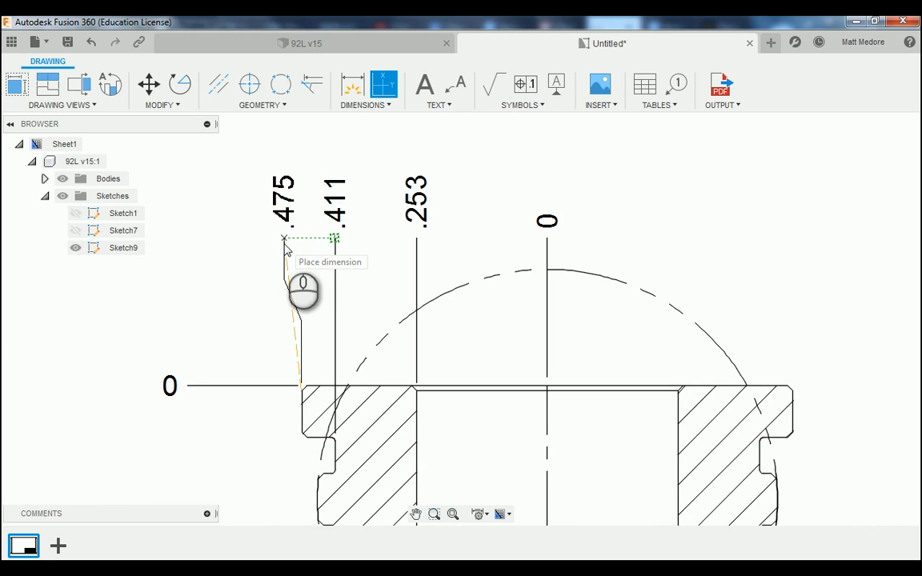
click(285, 247)
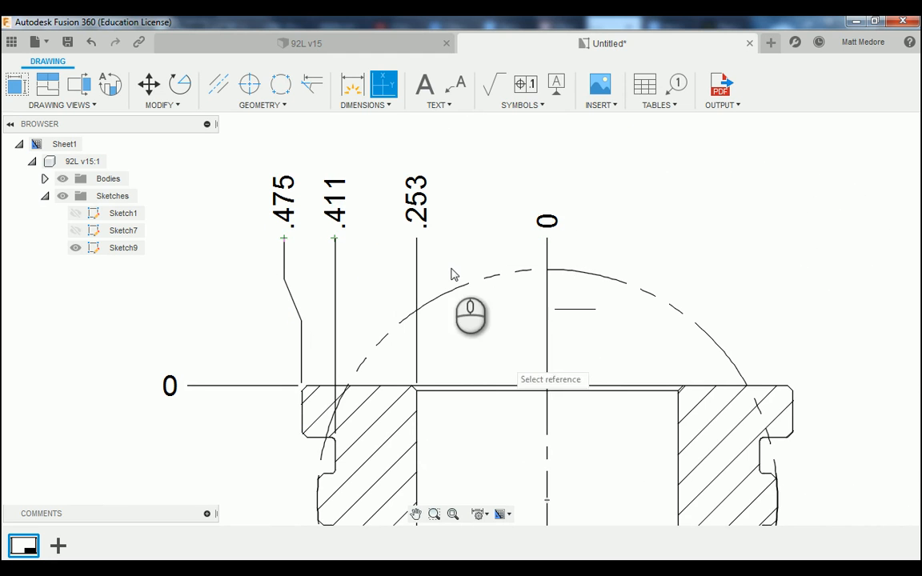
Add a horizontal ordinate dimension to the upper flange's lower edge, aligned beneath the zero dimension left of the ring.
scroll(492, 179, down, 2)
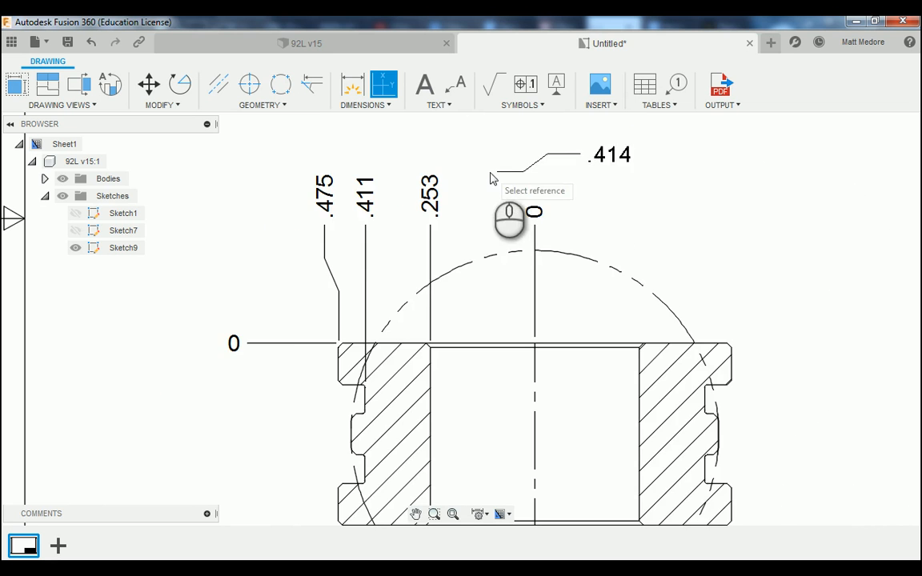
scroll(329, 196, down, 2)
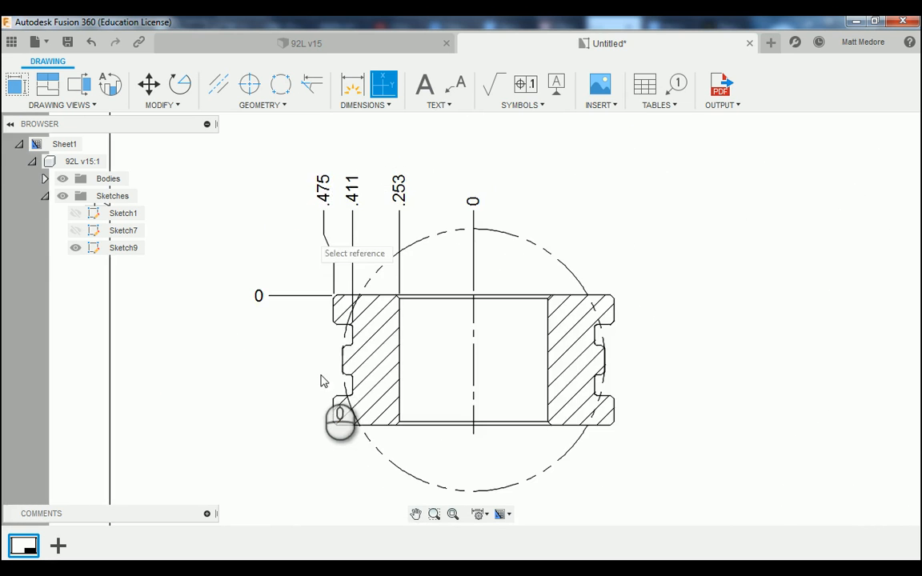
scroll(321, 357, up, 3)
scroll(396, 416, up, 2)
scroll(331, 371, down, 3)
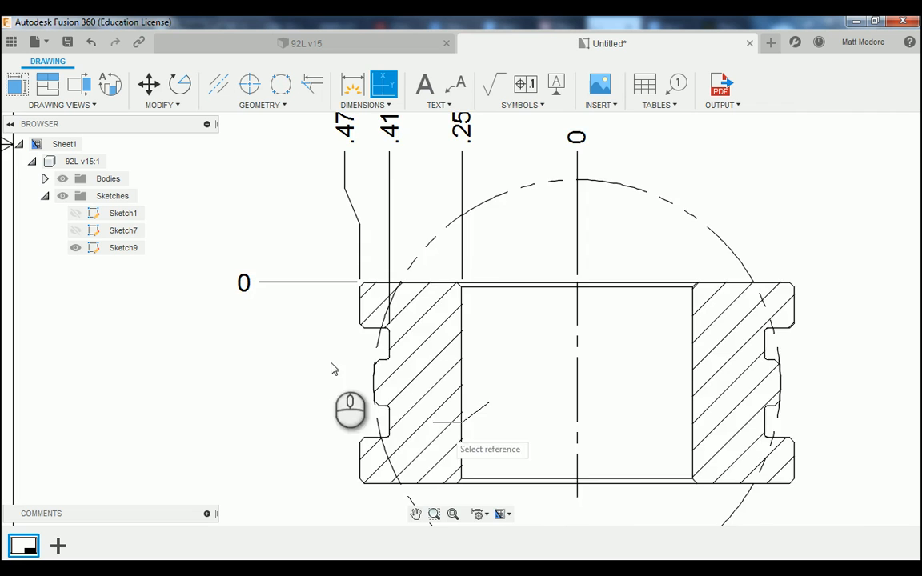
scroll(290, 342, up, 3)
scroll(289, 343, up, 2)
scroll(366, 381, up, 5)
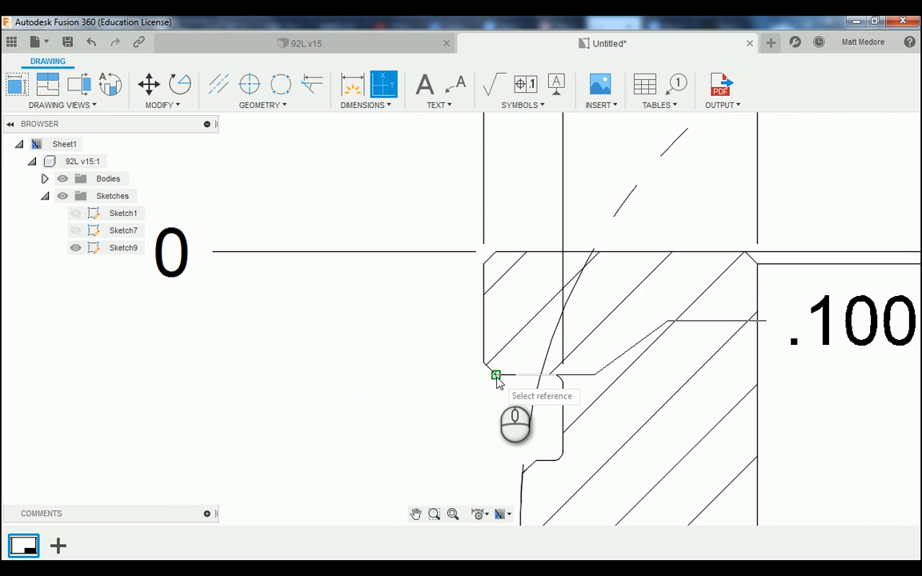
click(496, 377)
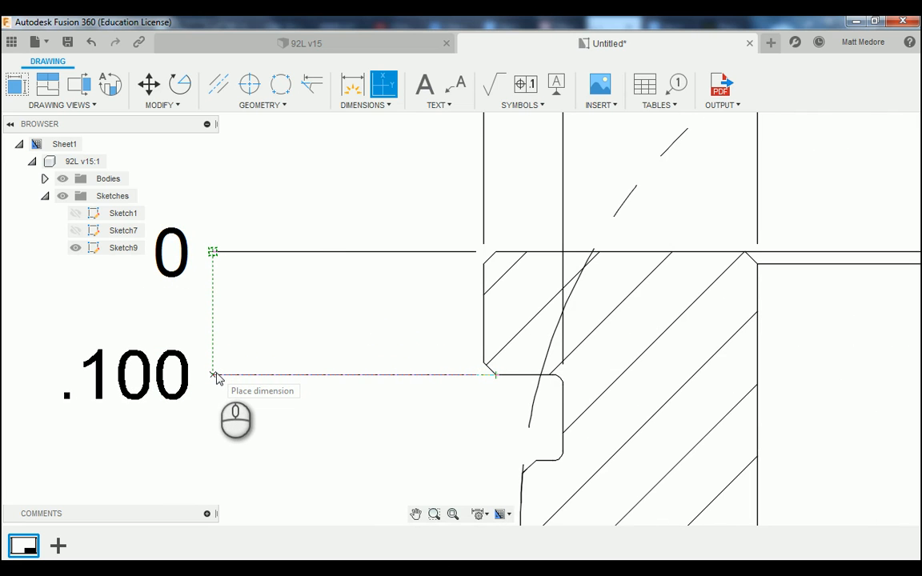
click(216, 378)
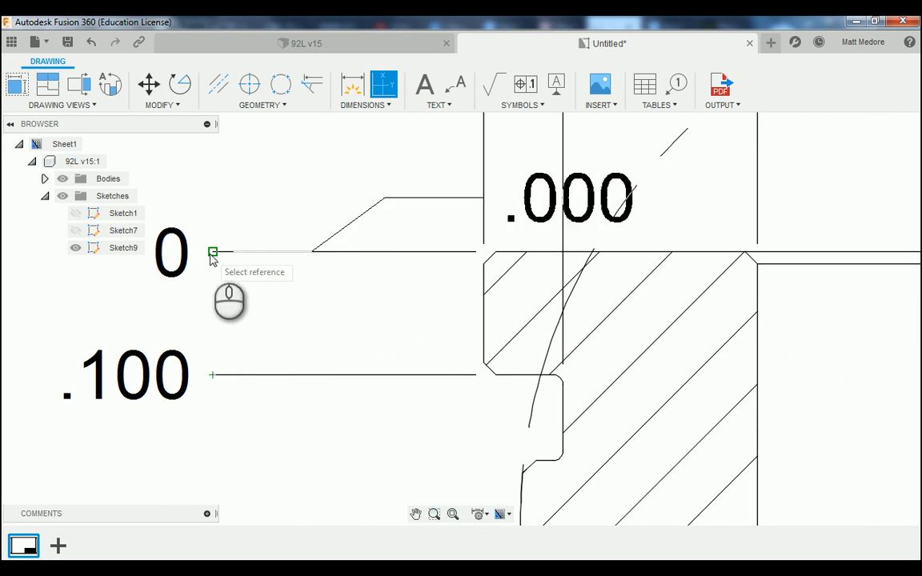
Add a horizontal ordinate dimension to the upper-left groove's lower edge, aligned with the dimensions left of the ring.
scroll(208, 256, down, 2)
scroll(240, 304, down, 1)
scroll(376, 364, up, 2)
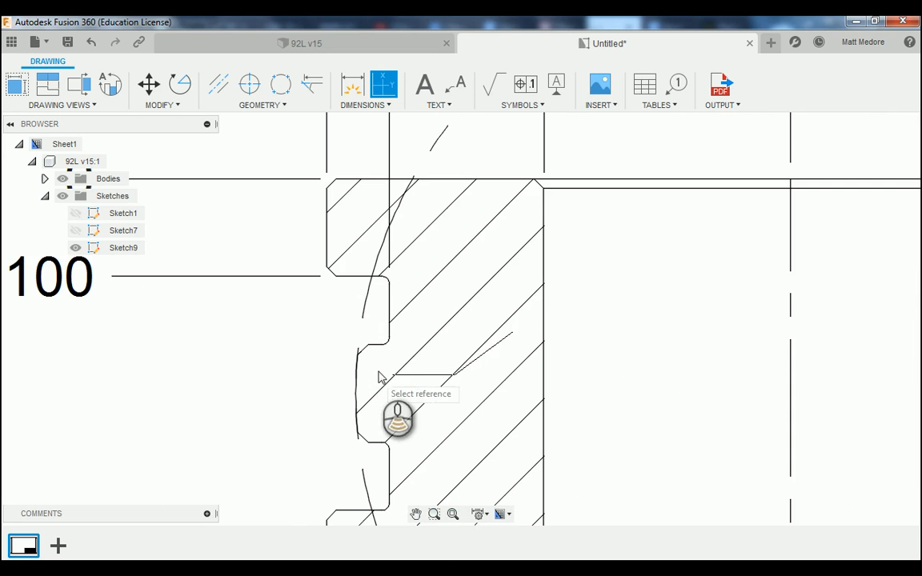
click(368, 346)
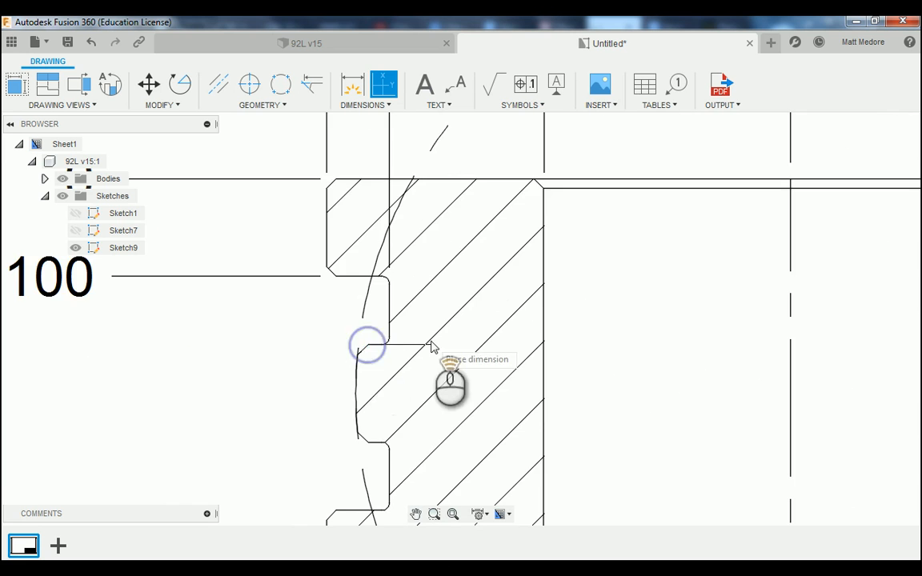
scroll(430, 344, down, 1)
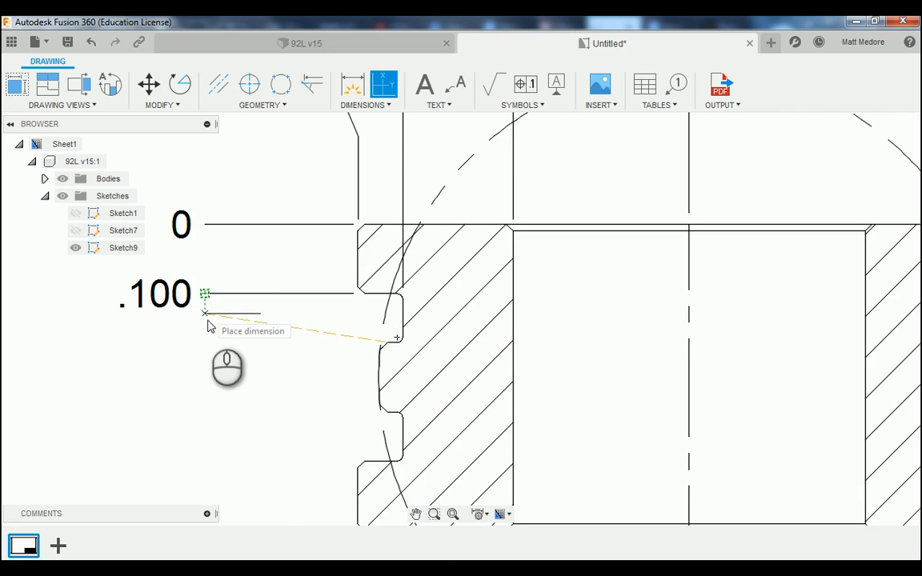
click(207, 350)
Add horizontal ordinate dimensions to the upper and lower edges of the lower-left groove, aligned in the column left of the ring.
scroll(252, 397, down, 1)
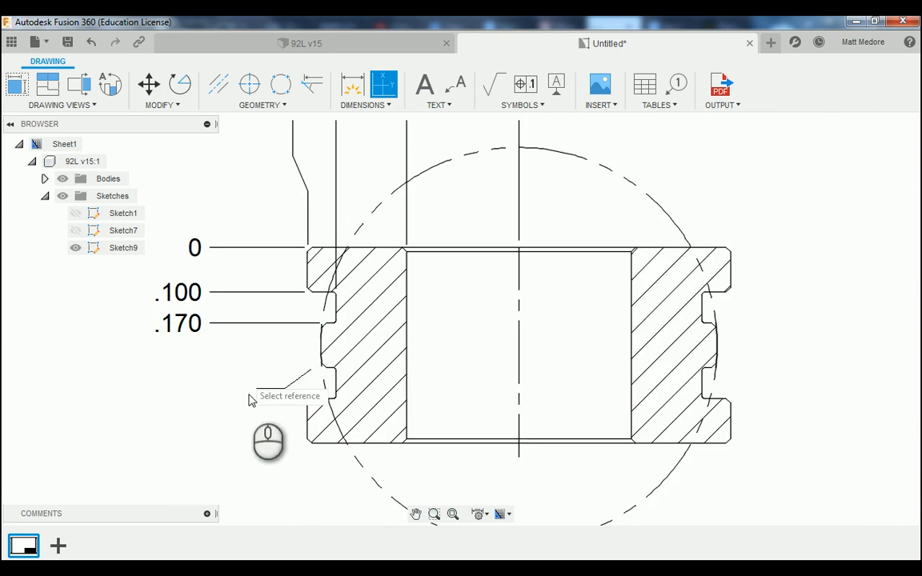
scroll(320, 384, up, 2)
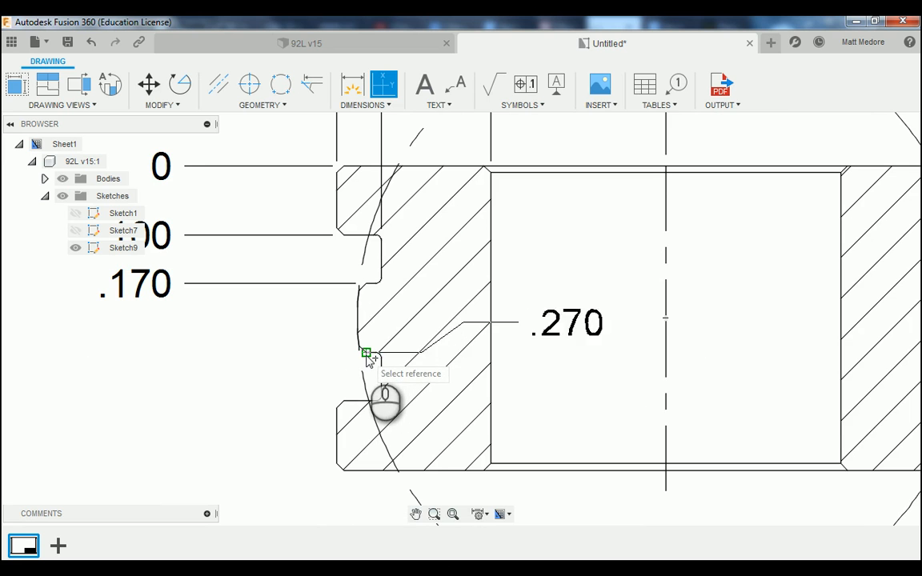
click(367, 355)
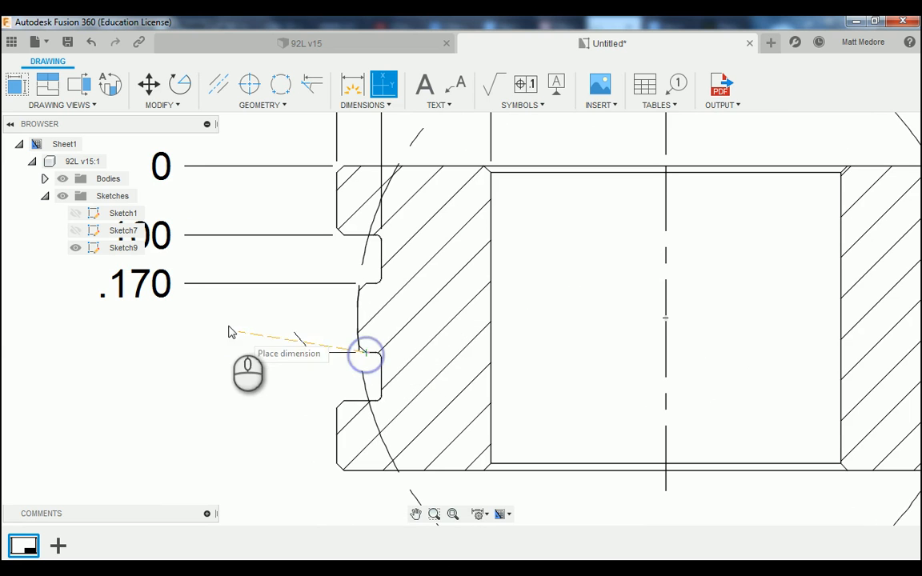
click(189, 358)
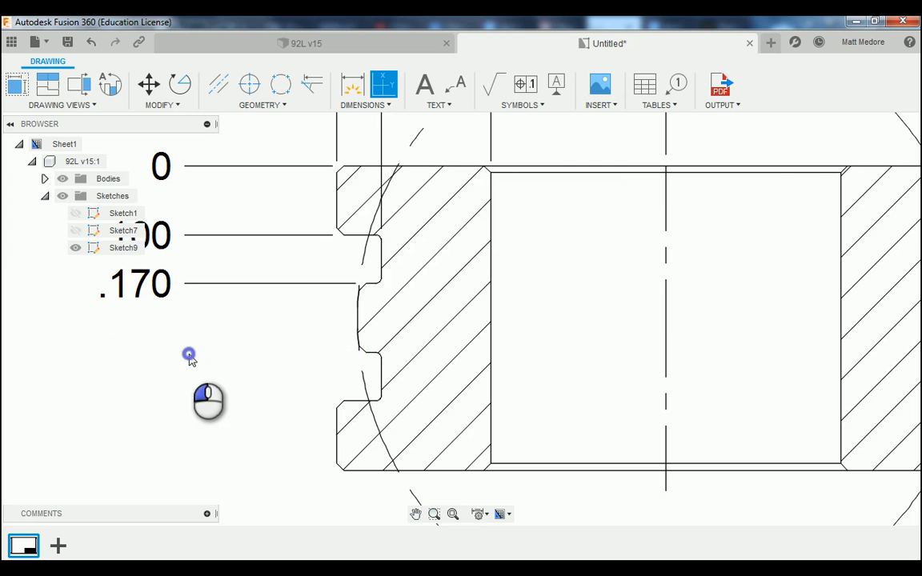
scroll(240, 284, up, 2)
scroll(268, 345, down, 2)
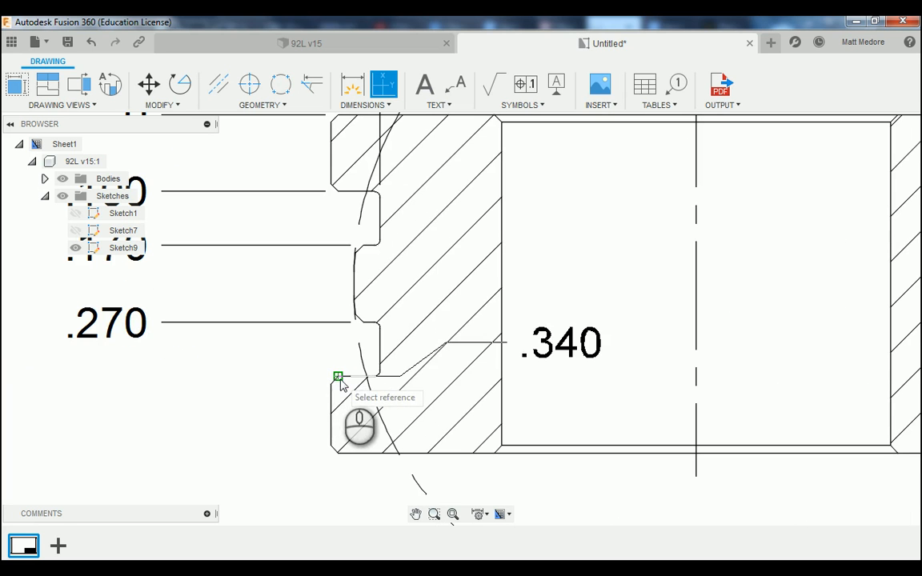
click(340, 378)
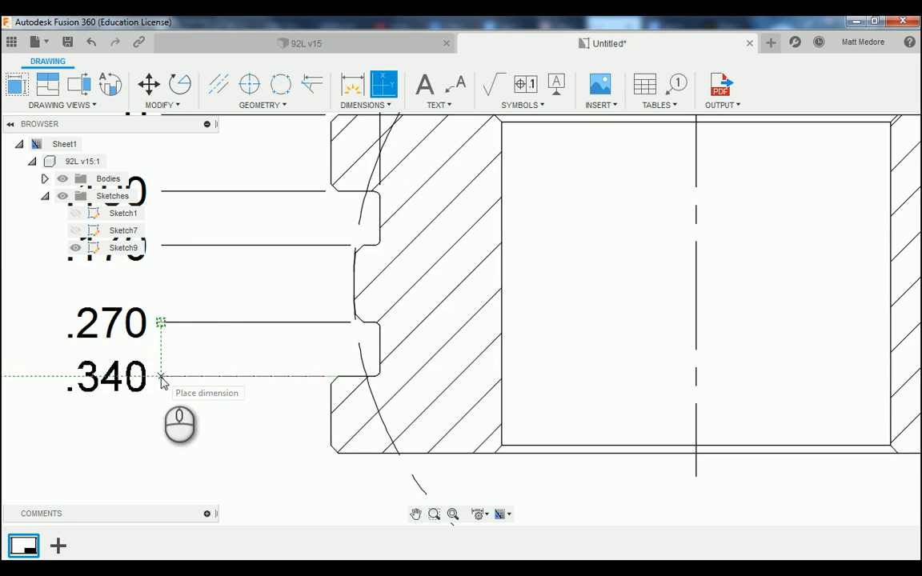
click(161, 376)
Add a horizontal ordinate dimension to the ring's bottom edge, aligned beneath the others, and finish ordinate dimensioning.
scroll(188, 320, up, 2)
scroll(296, 404, down, 2)
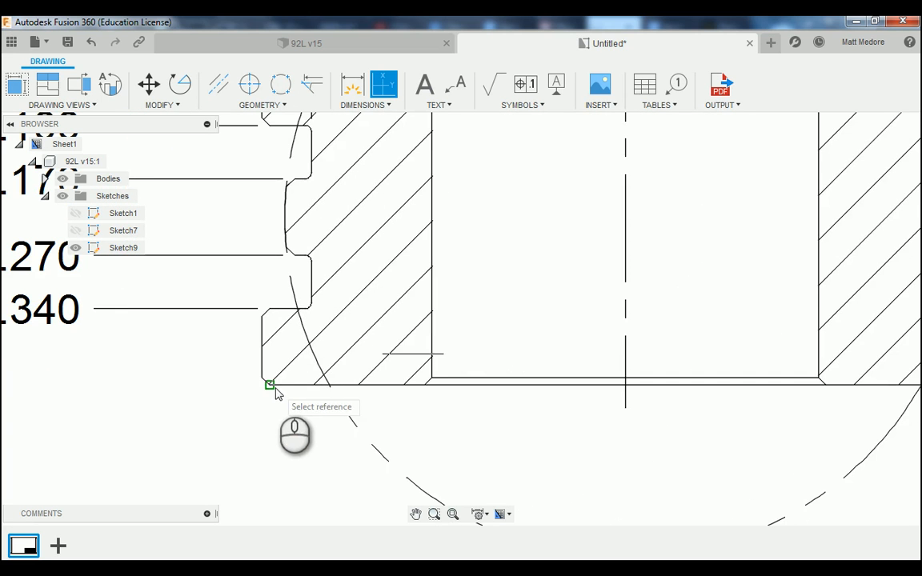
click(272, 385)
scroll(296, 392, up, 2)
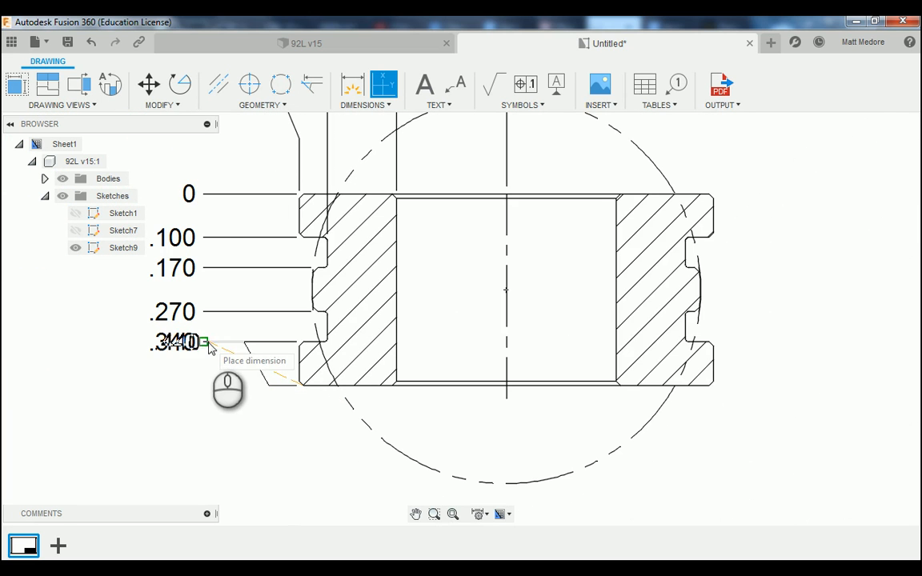
click(205, 389)
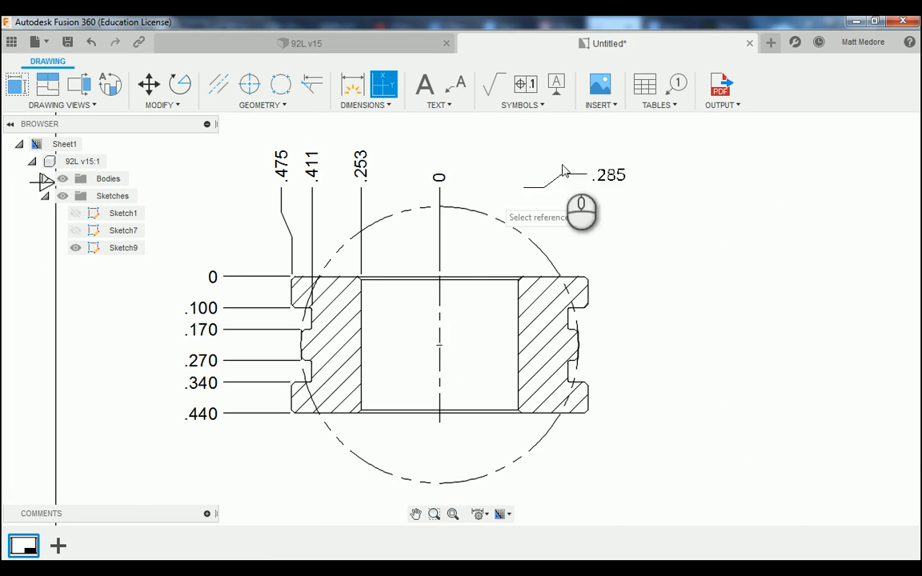
right_click(676, 183)
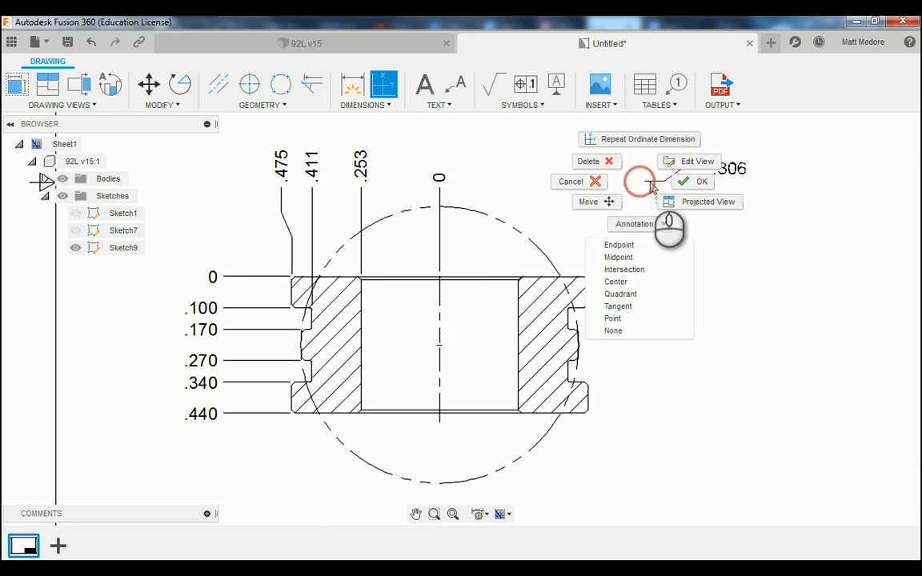
click(690, 182)
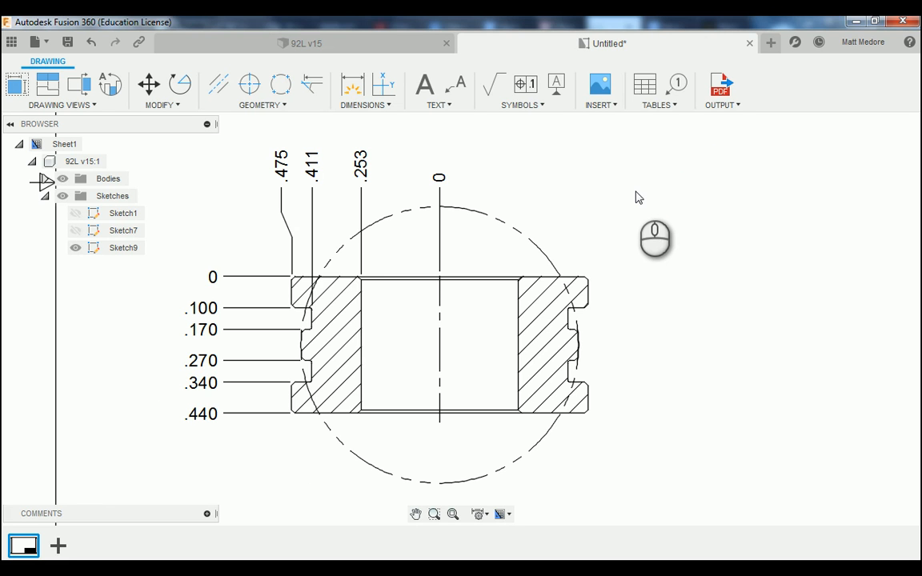
Append "/ Ø.505" to the ordinate dimension of the bore's left edge above the section view.
double_click(363, 164)
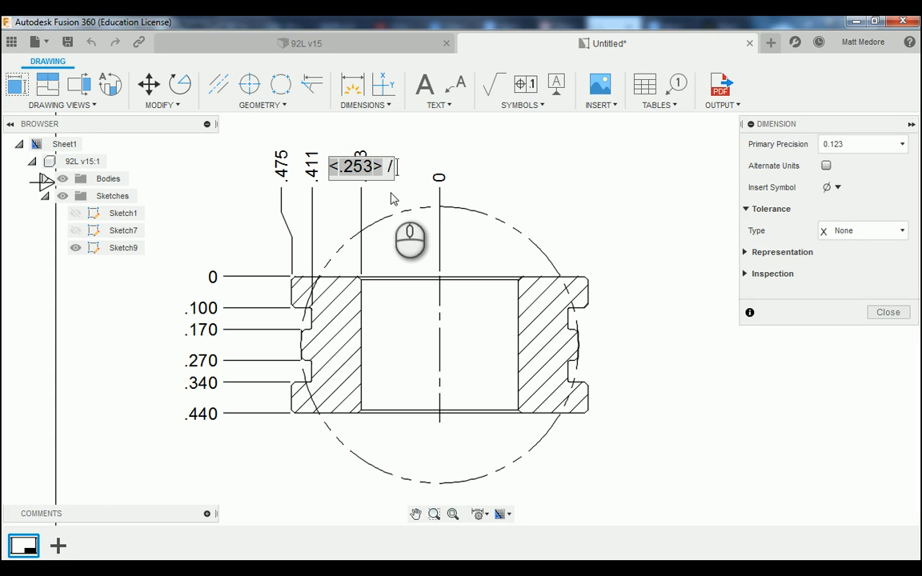
click(832, 187)
click(802, 207)
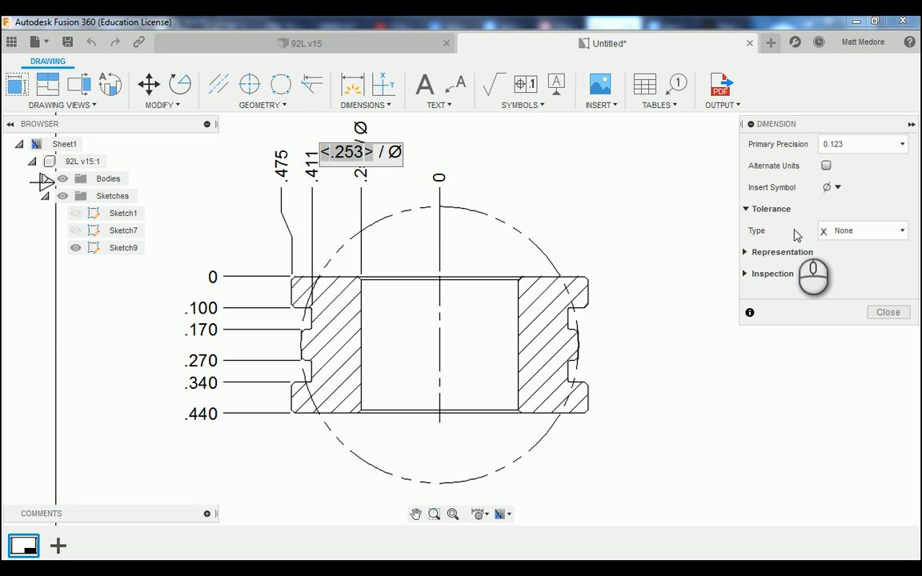
click(398, 154)
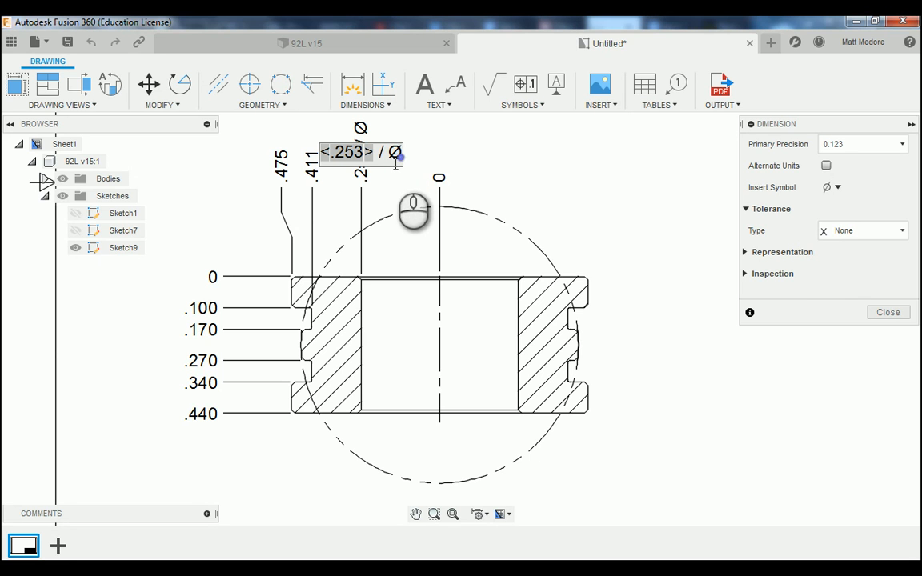
text(.505)
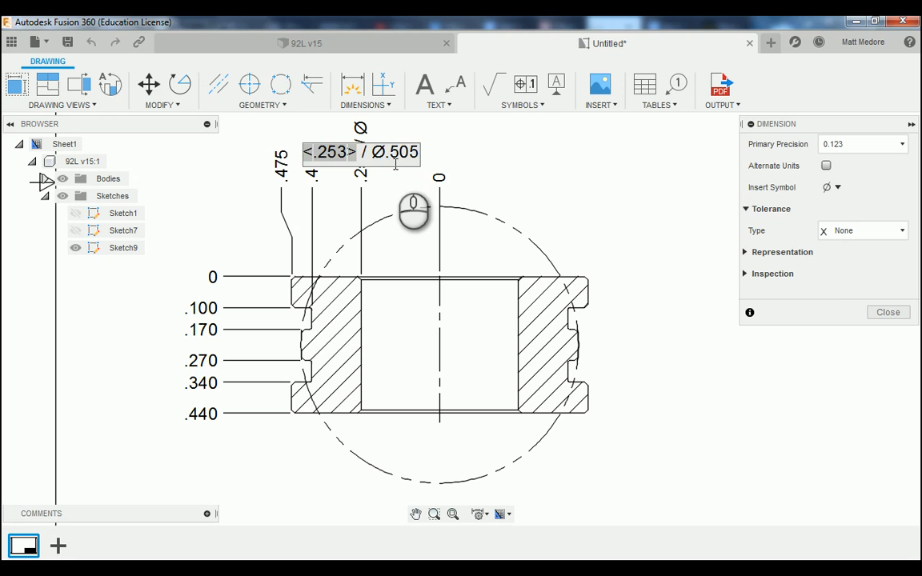
click(395, 170)
scroll(375, 318, down, 3)
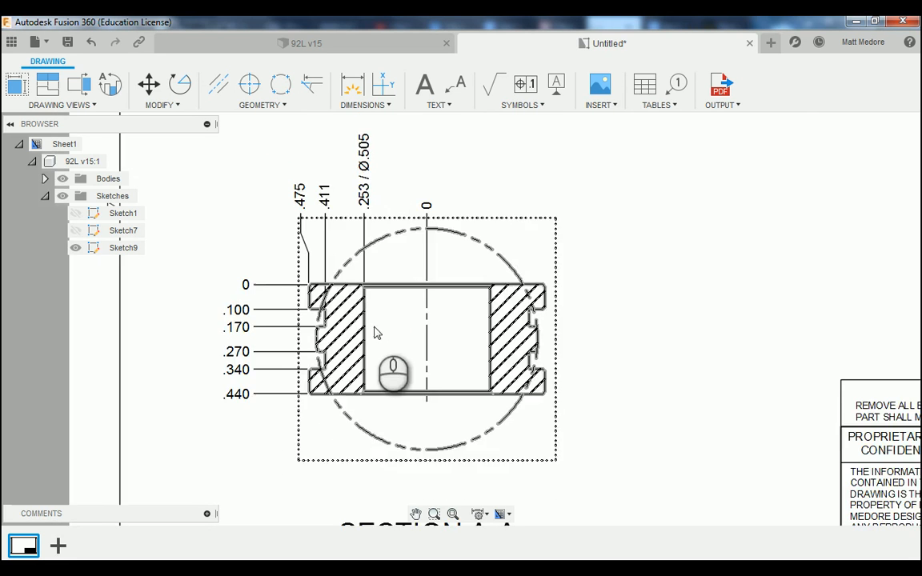
Append "/ Ø.821" to the ordinate dimension of the groove bottom above the section view.
scroll(417, 136, up, 2)
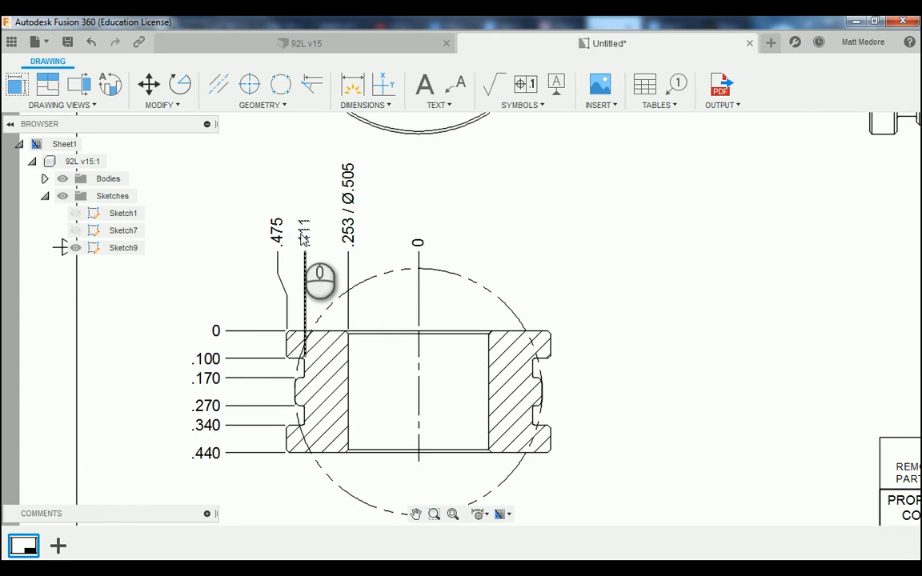
double_click(303, 233)
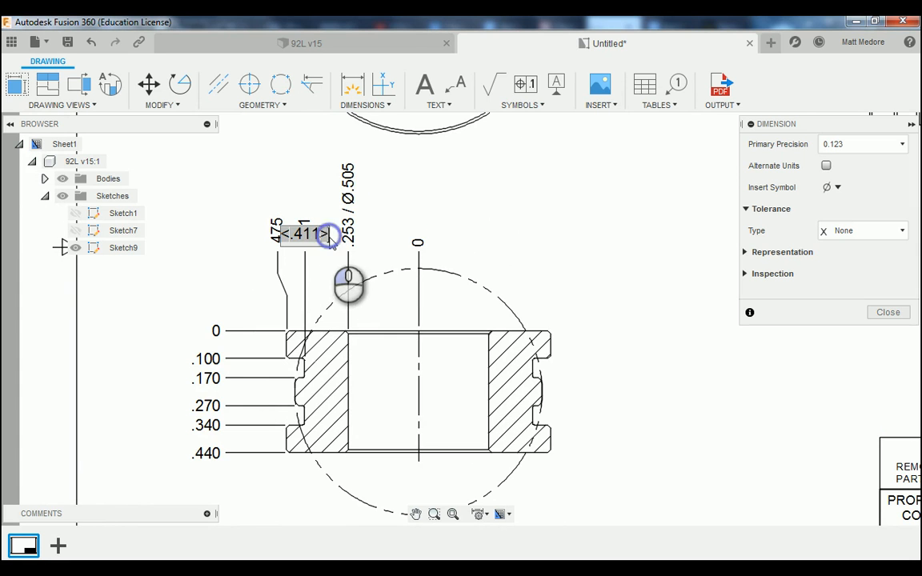
click(838, 188)
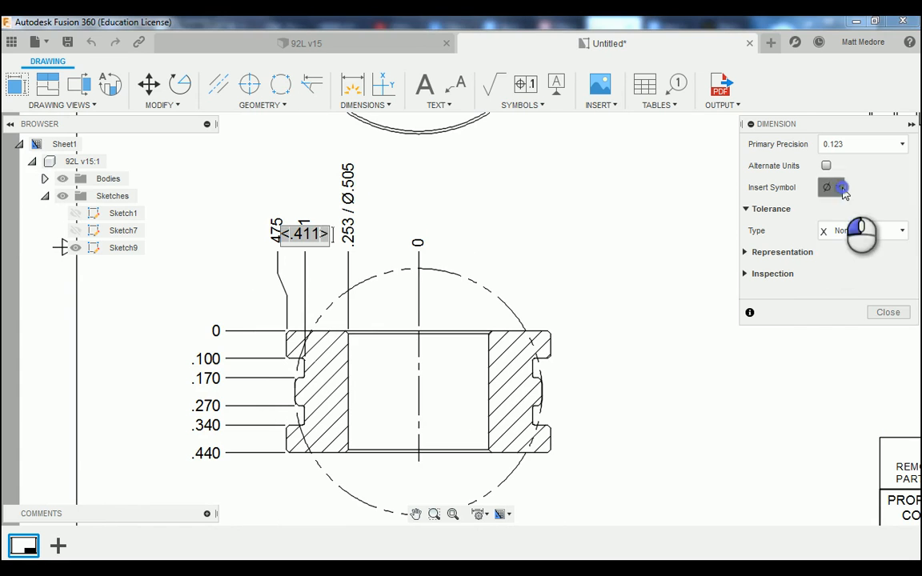
click(324, 229)
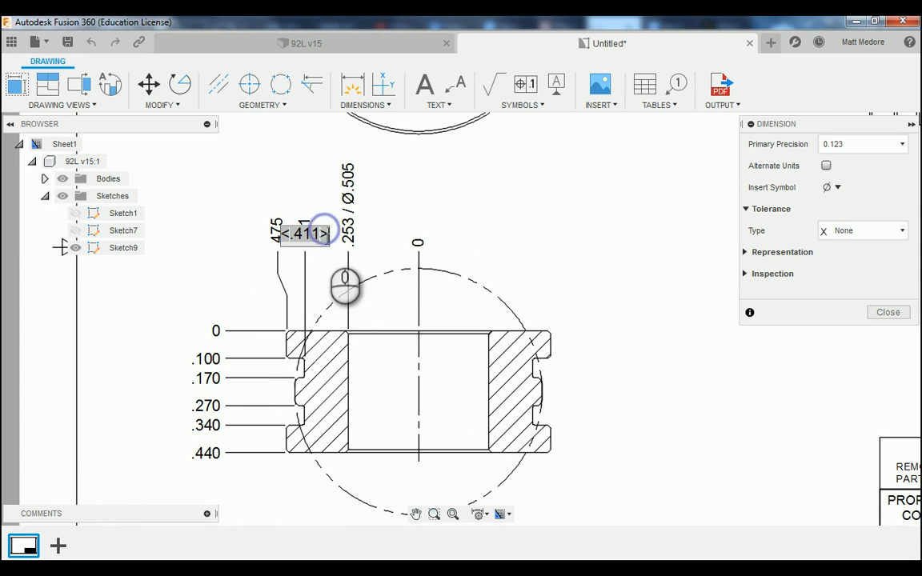
text(/)
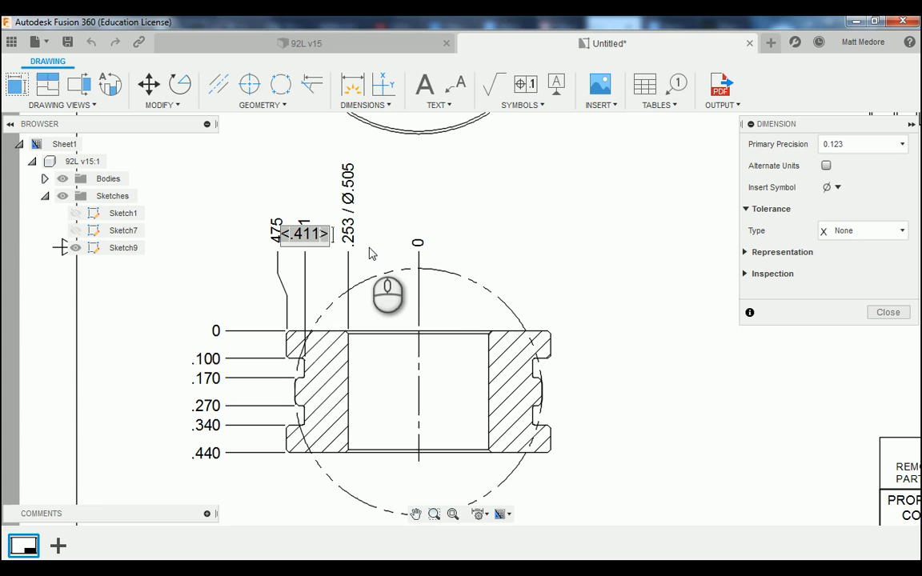
click(836, 188)
click(800, 209)
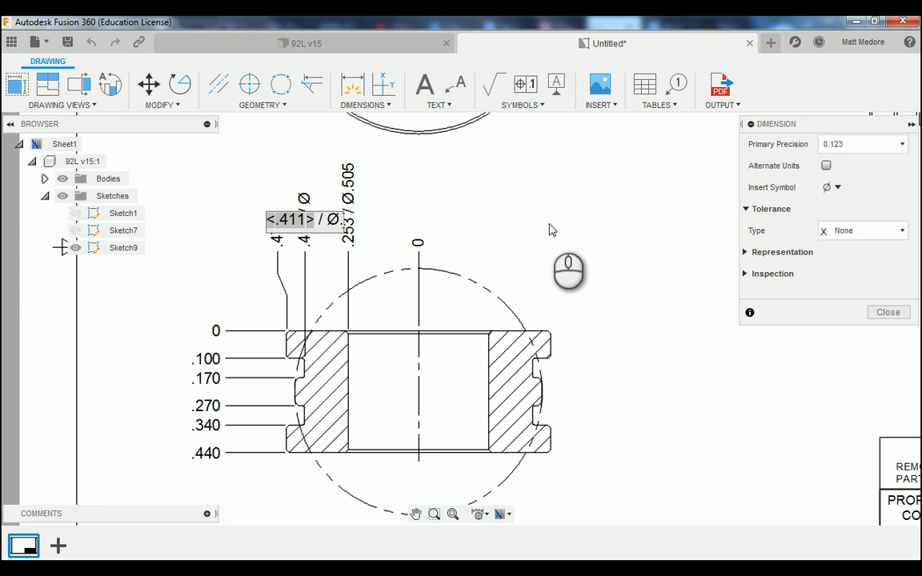
text(.821)
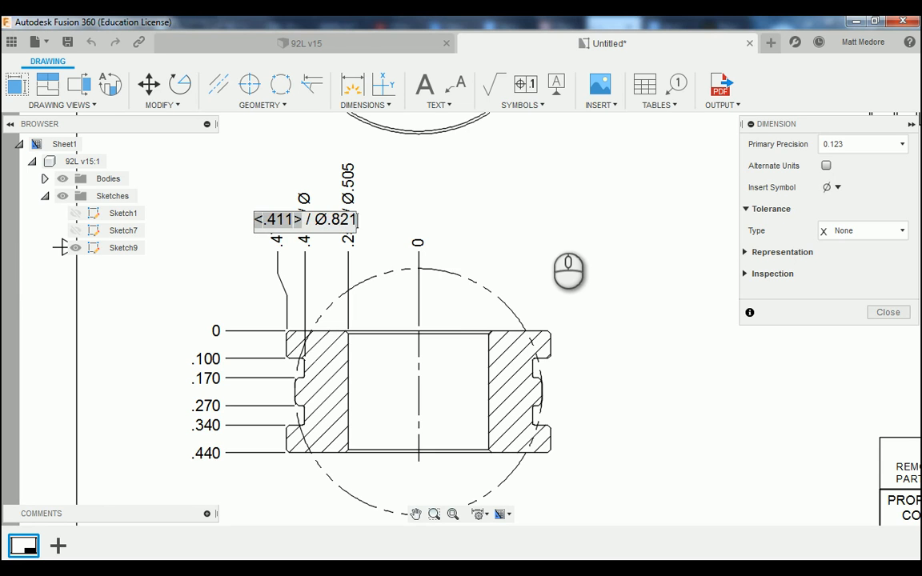
click(549, 231)
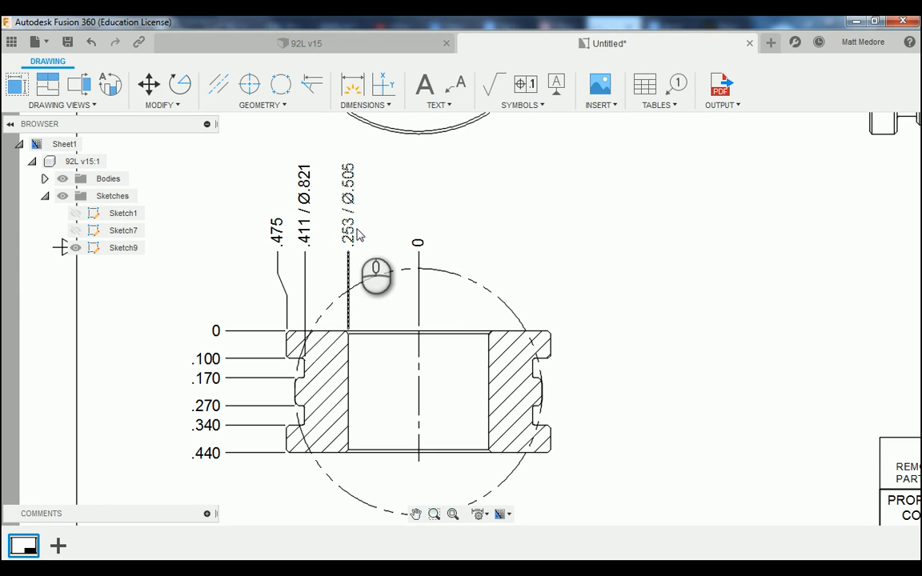
Append "/ Ø.950" to the ordinate dimension of the flange's outer edge above the section view.
double_click(276, 228)
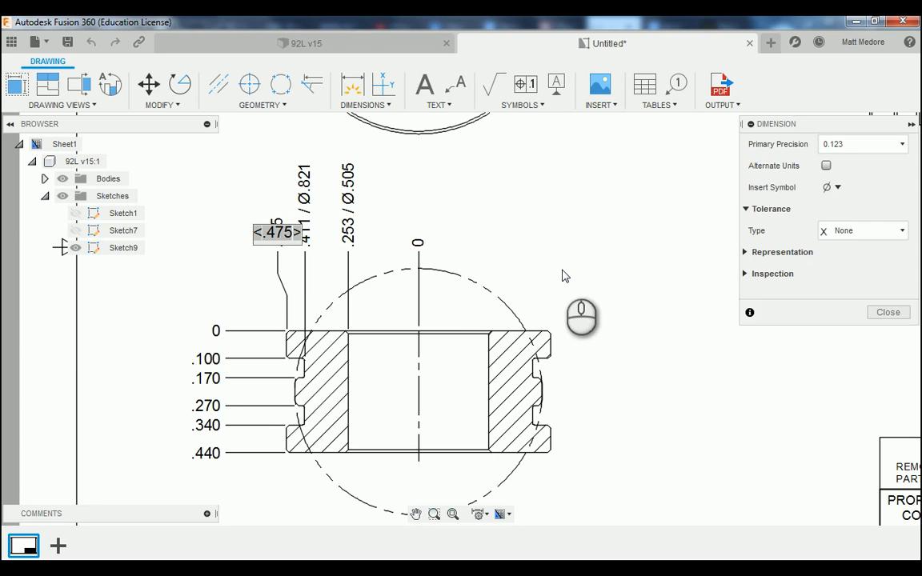
click(837, 187)
click(802, 207)
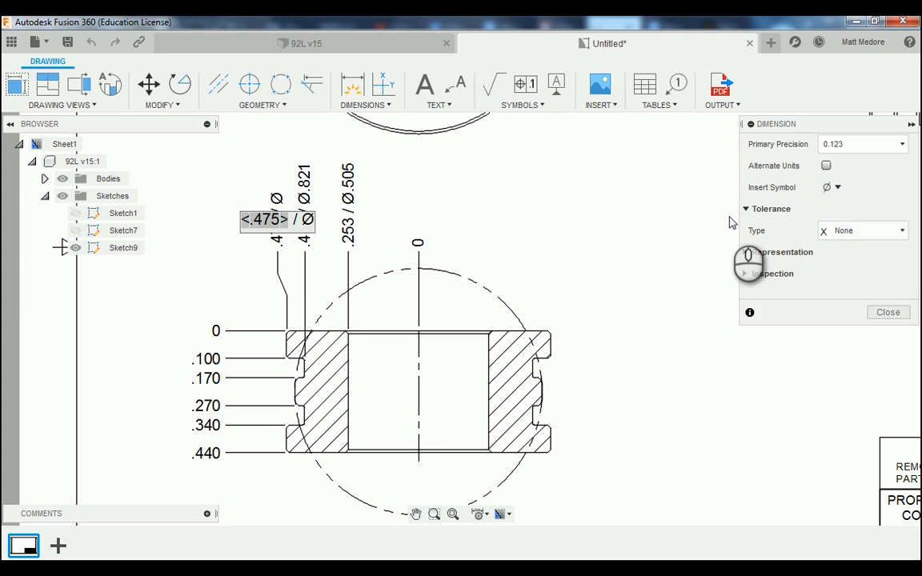
text(.950)
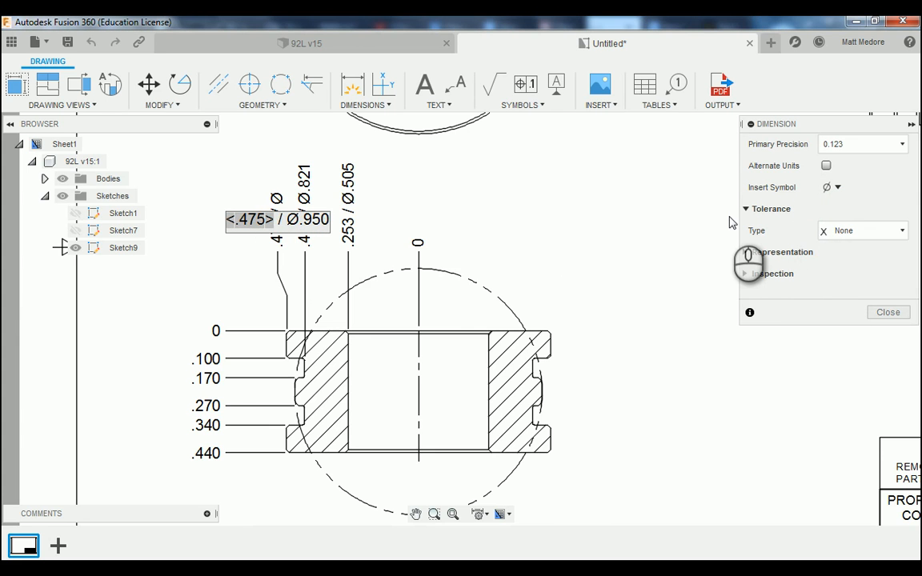
click(730, 223)
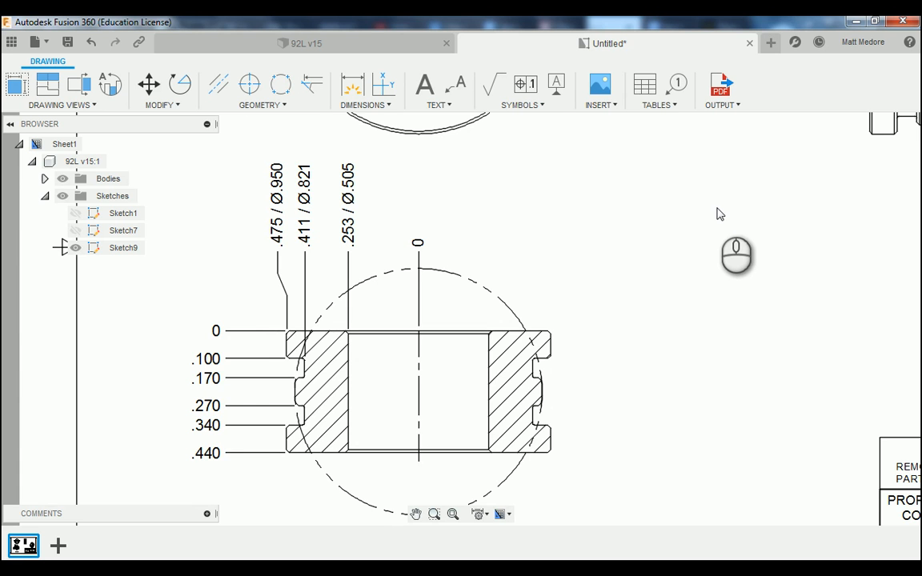
Add a diameter dimension to the dashed circle in the section view, placing its text above and right of the circle.
scroll(336, 357, down, 4)
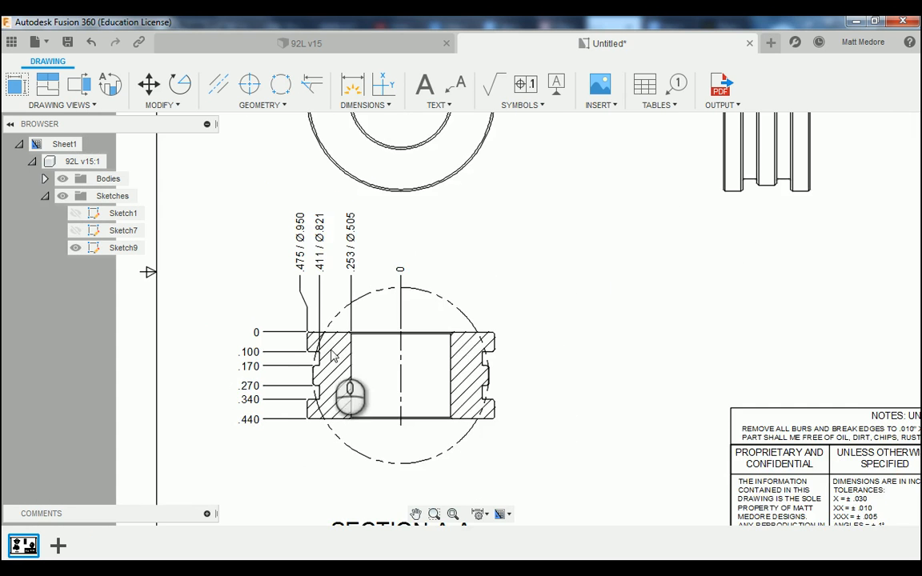
scroll(601, 282, up, 3)
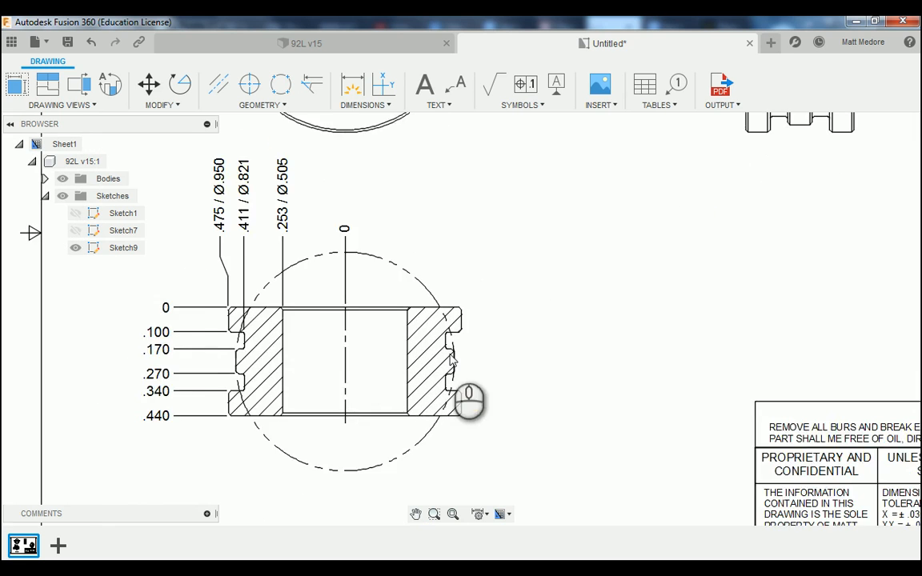
scroll(451, 360, up, 1)
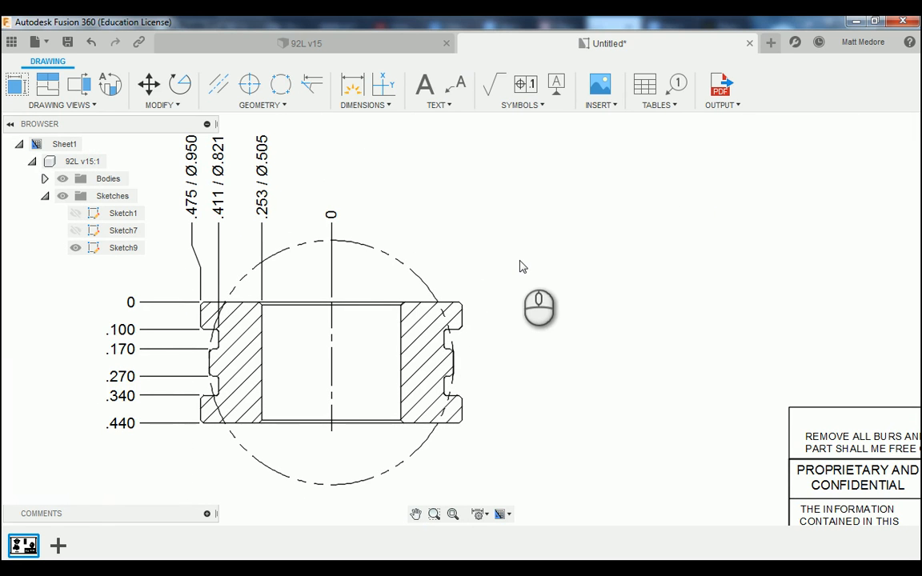
key(d)
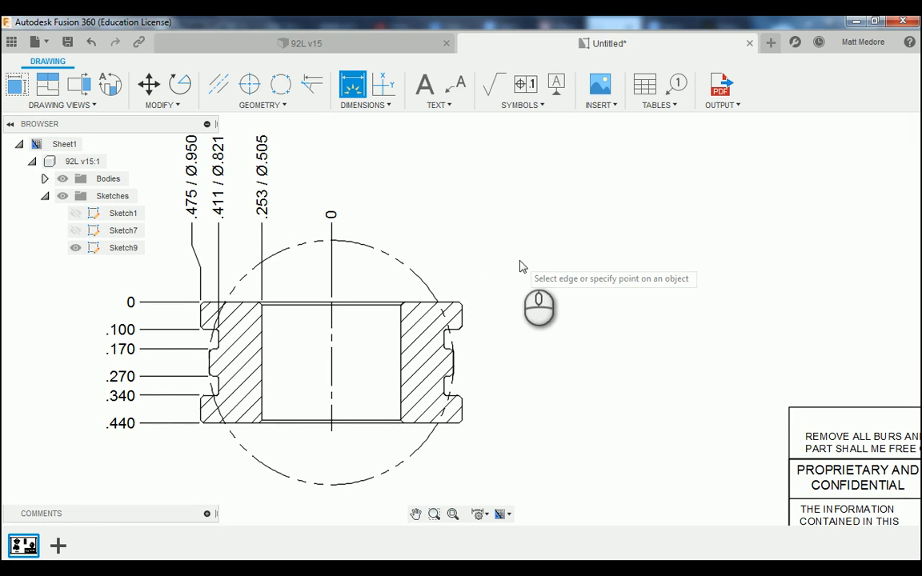
click(400, 258)
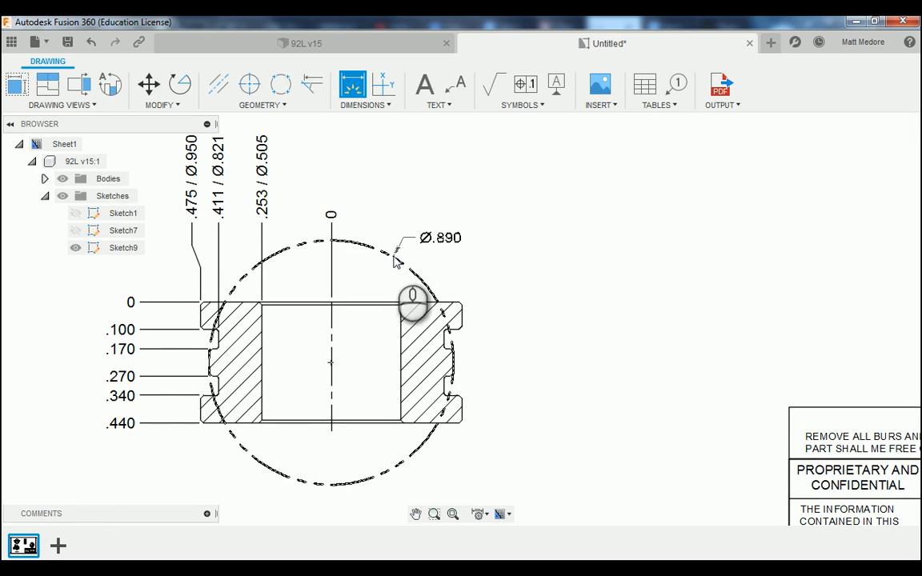
click(451, 187)
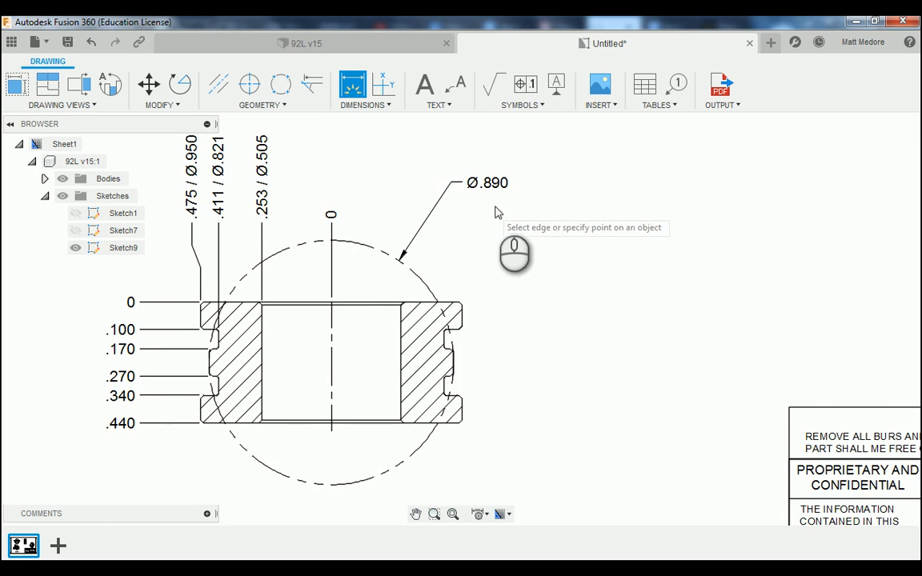
Add a linear dimension across the bore between its two walls, placed inside the bore at mid-height.
scroll(534, 169, down, 1)
scroll(528, 299, up, 2)
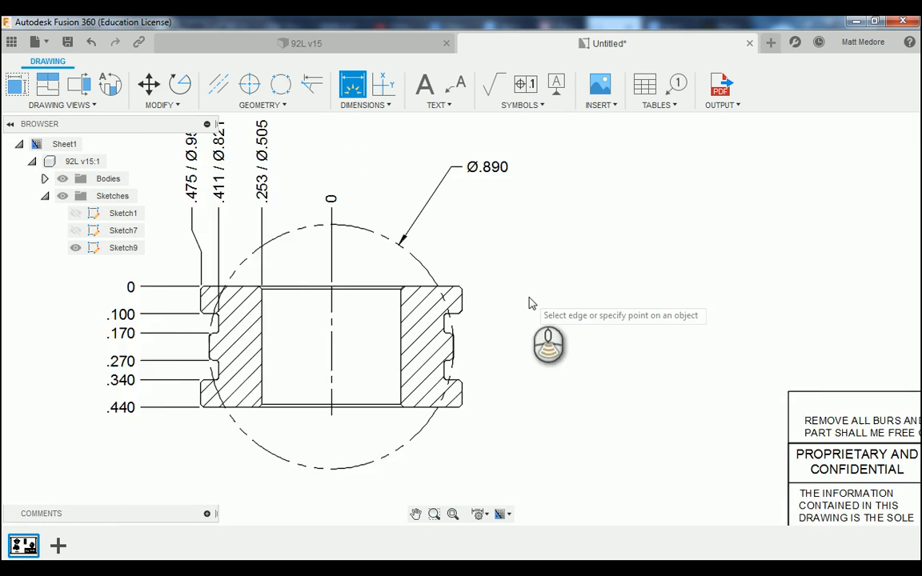
click(231, 375)
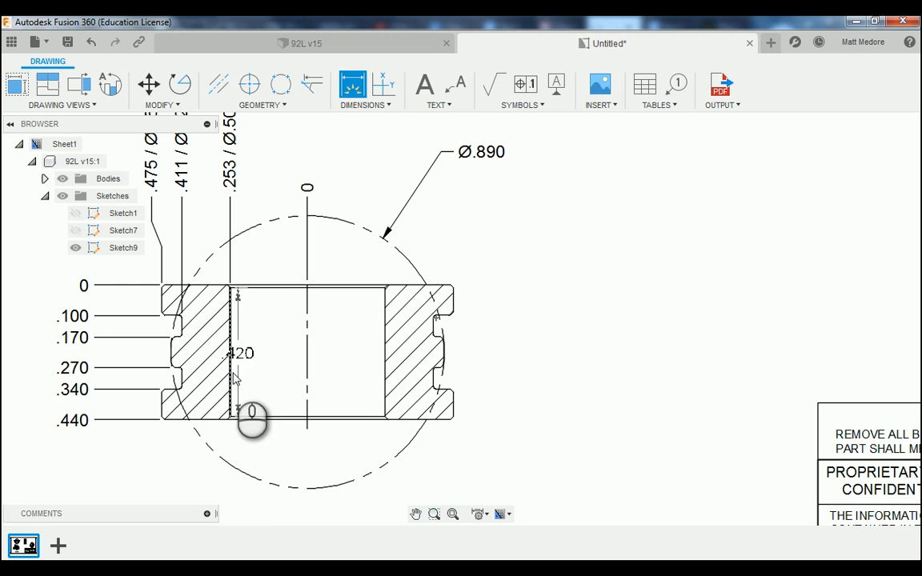
click(385, 373)
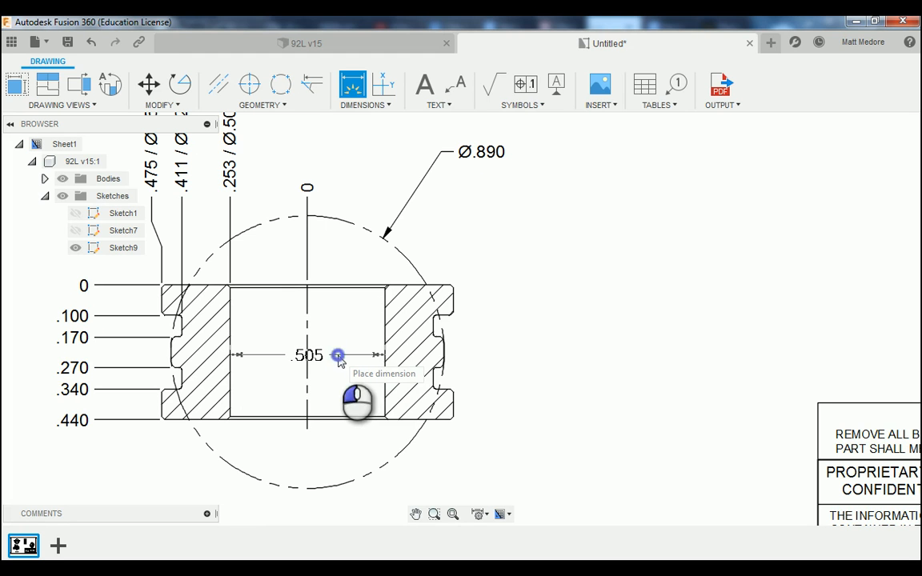
click(338, 356)
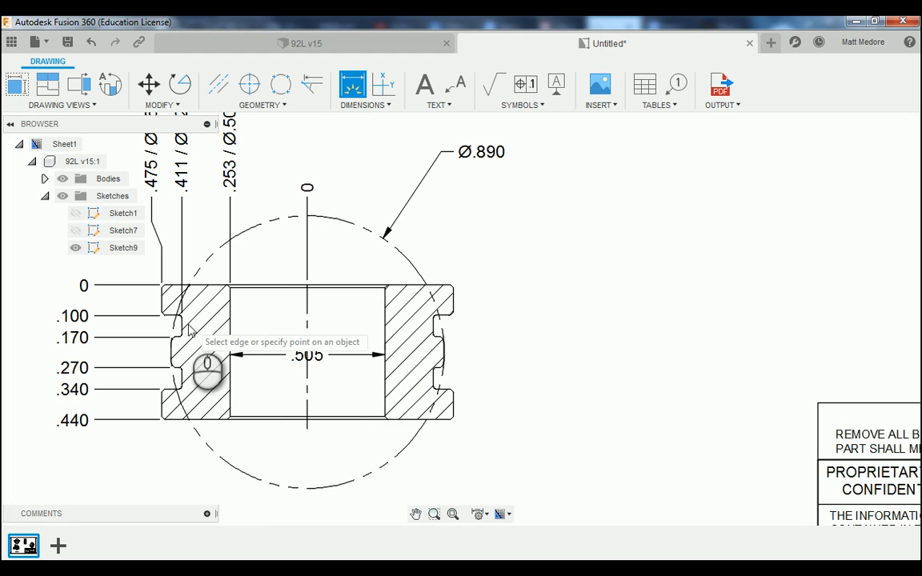
Add a linear dimension between the left and right bottoms of the upper groove, placed above the bore dimension.
scroll(184, 330, up, 2)
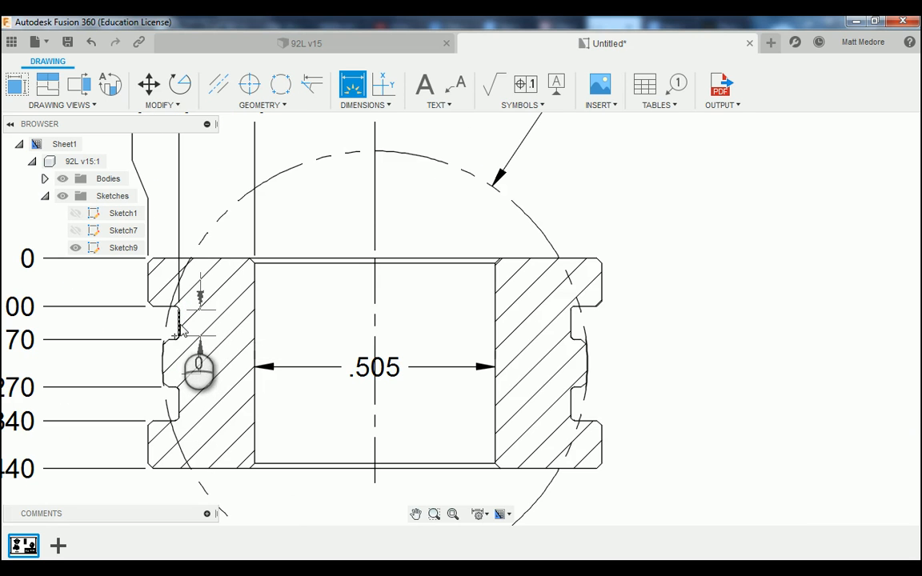
click(179, 325)
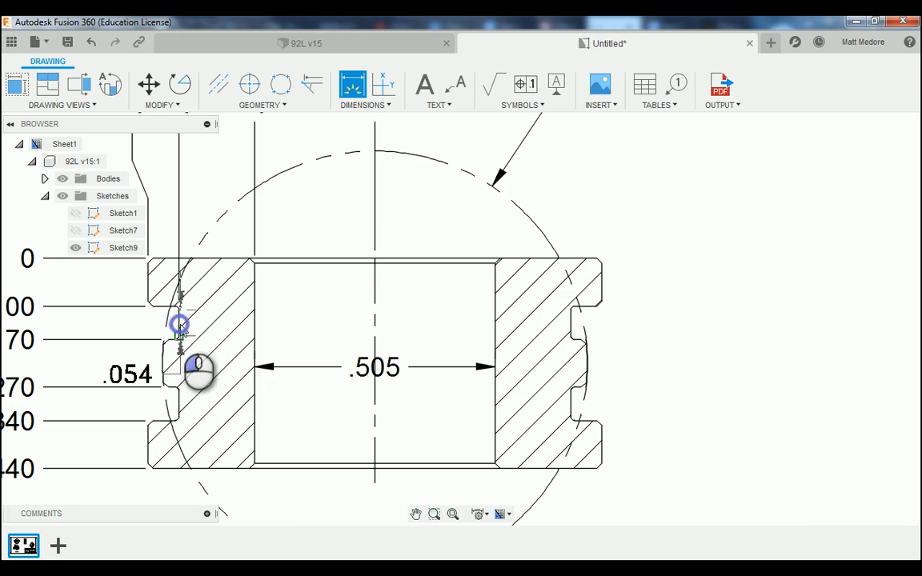
click(571, 324)
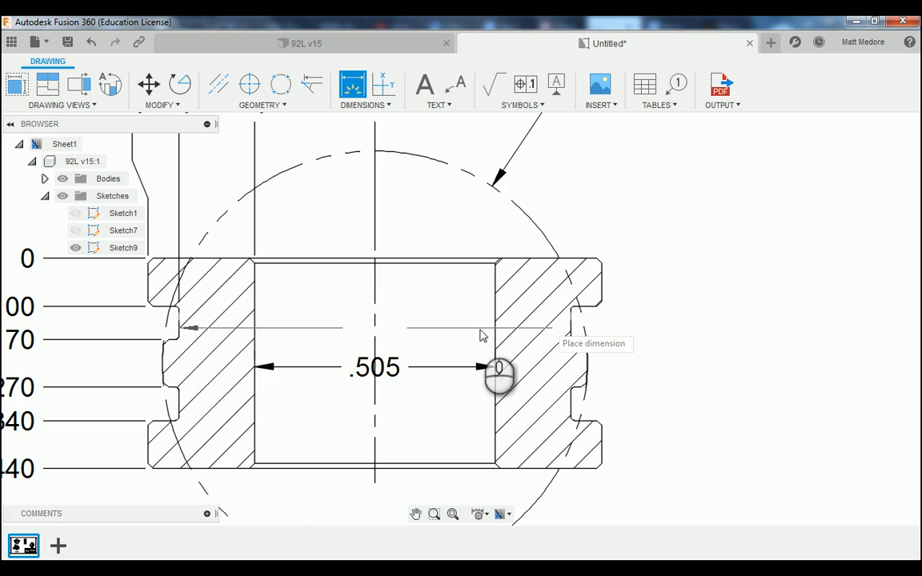
click(409, 325)
click(180, 320)
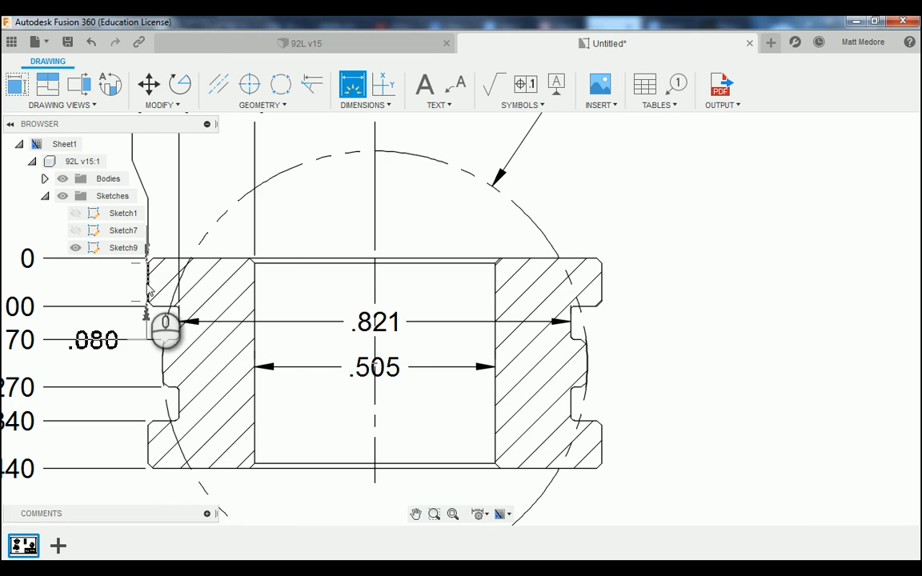
Add a linear dimension across the upper flange's left and right outer edges, placed above the groove dimension, and finish dimensioning.
click(148, 286)
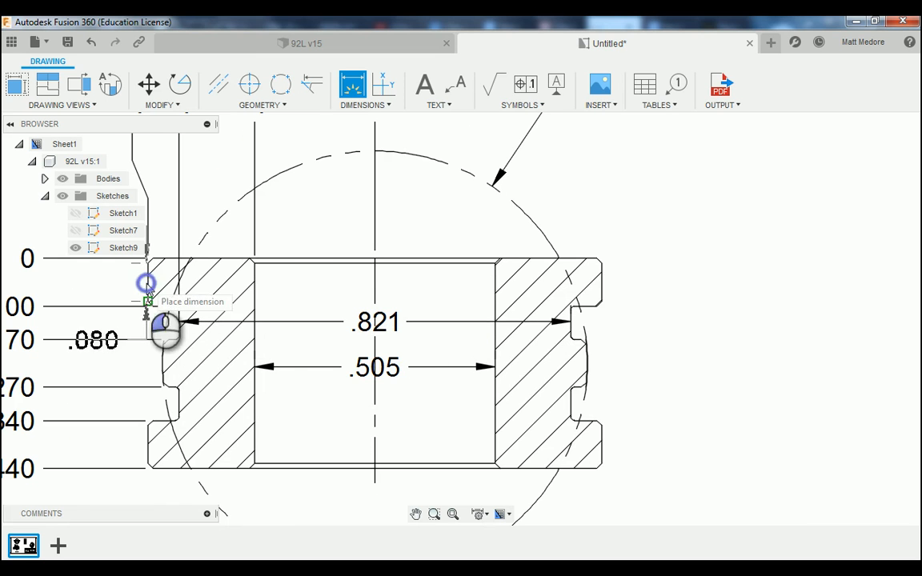
click(600, 281)
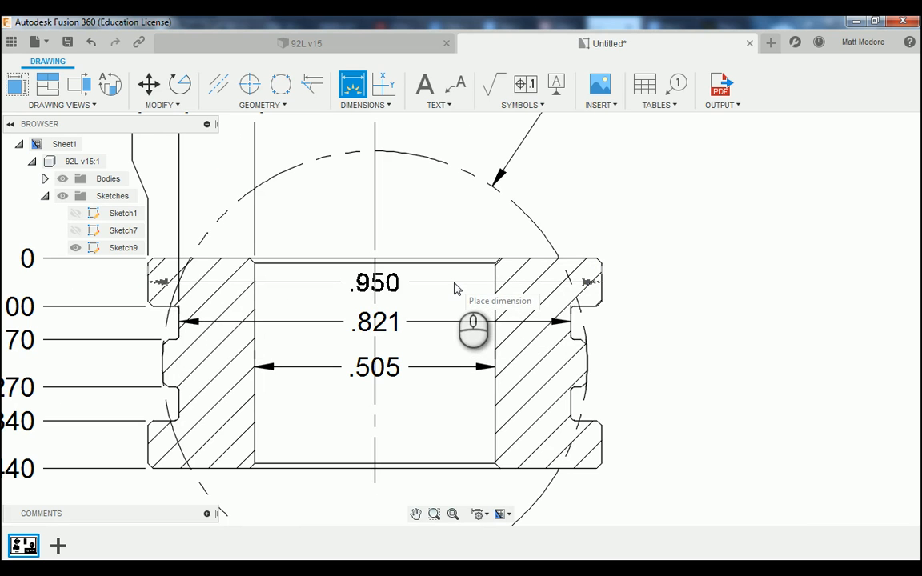
click(455, 283)
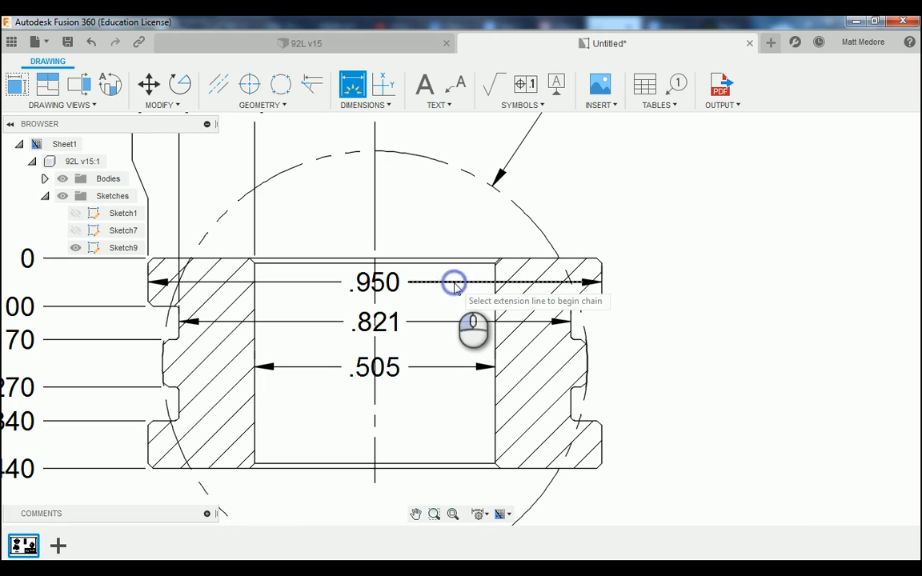
right_click(640, 183)
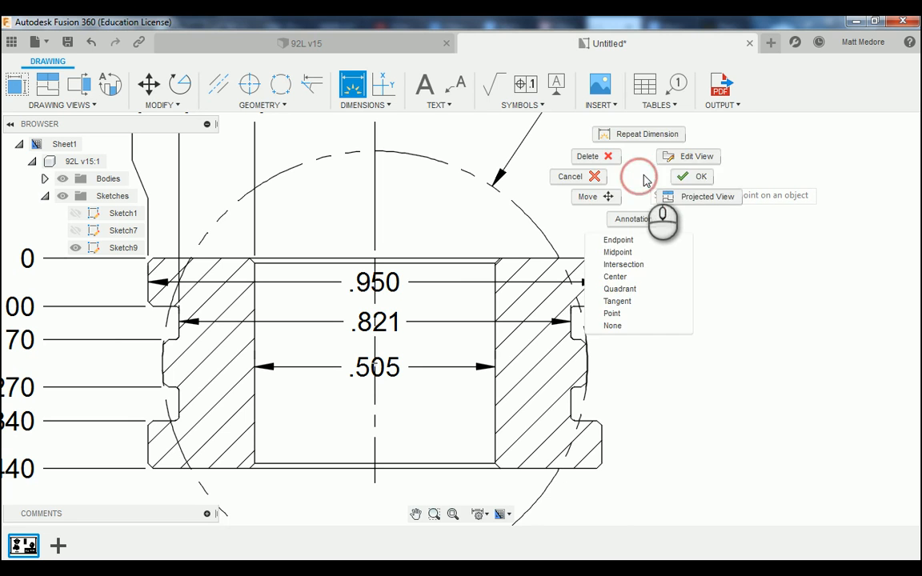
click(699, 176)
Move the upper flange dimension's text horizontally out of the bore to the right of the section view.
click(377, 281)
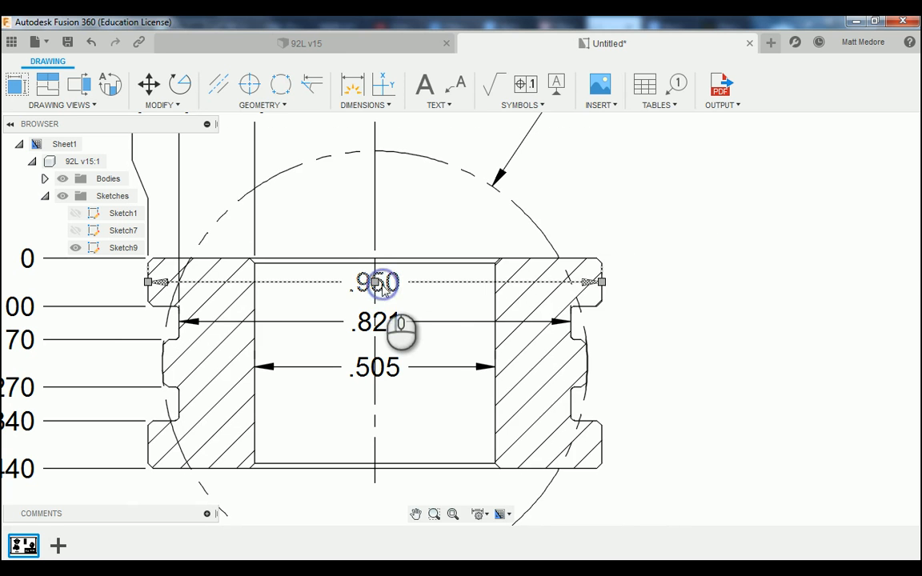
click(374, 282)
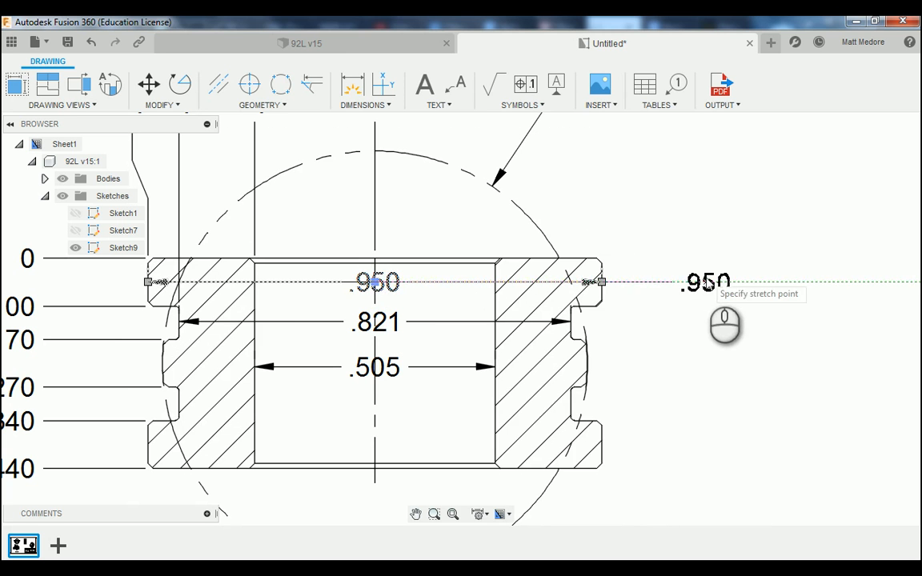
click(708, 284)
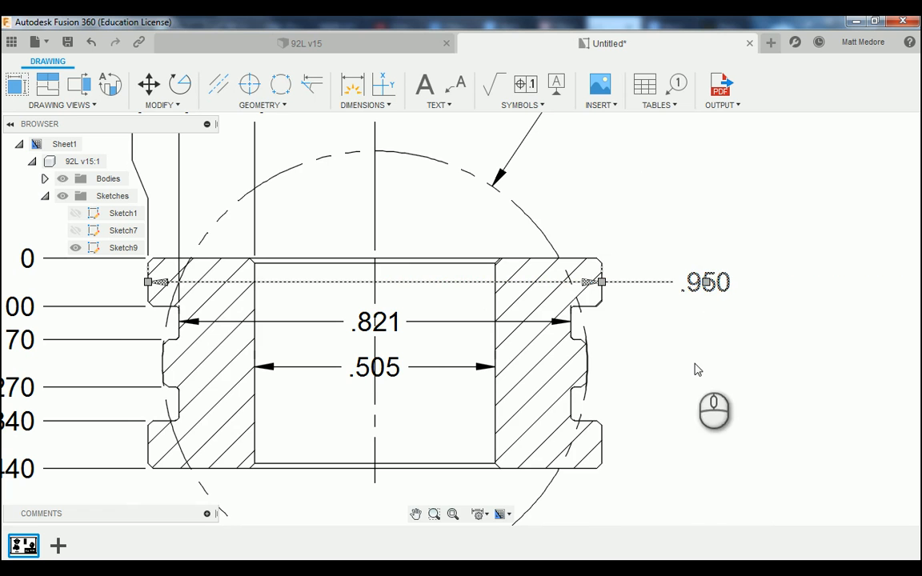
click(743, 356)
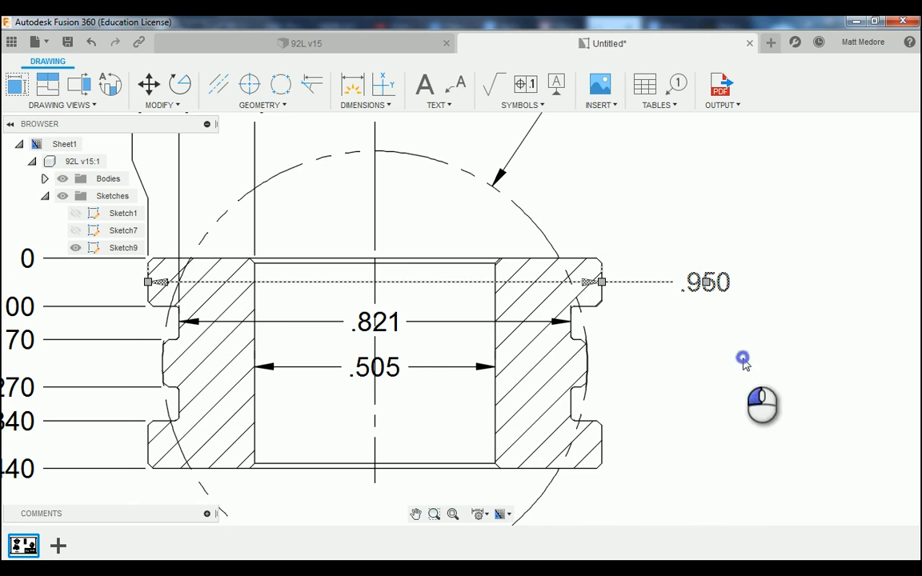
Move the groove and bore dimension texts horizontally to the right of the section, aligned beneath the flange dimension text.
click(376, 326)
click(376, 326)
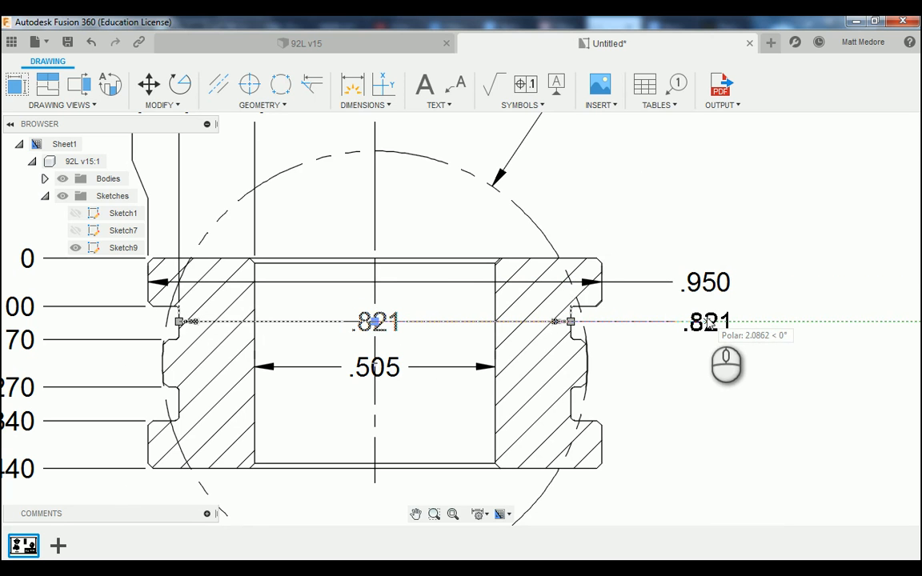
click(707, 322)
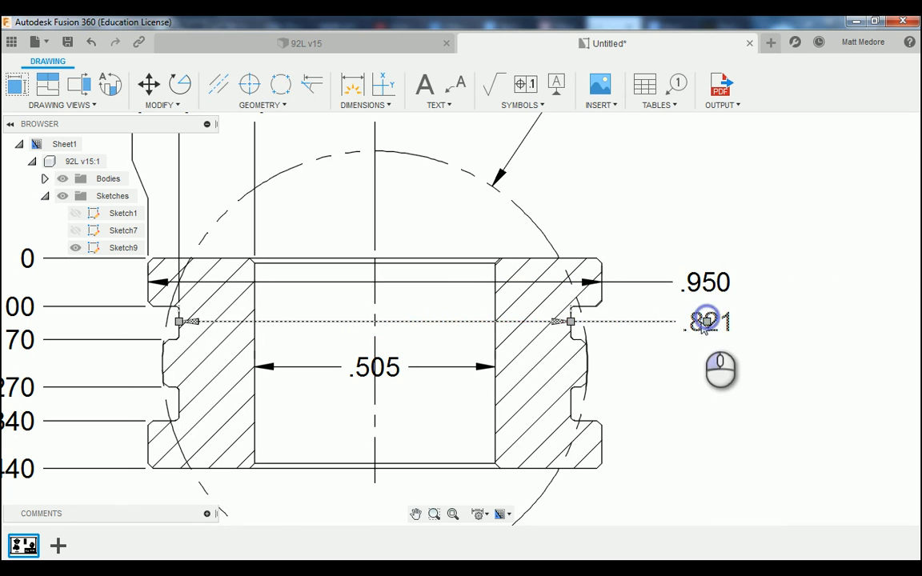
click(376, 368)
click(376, 368)
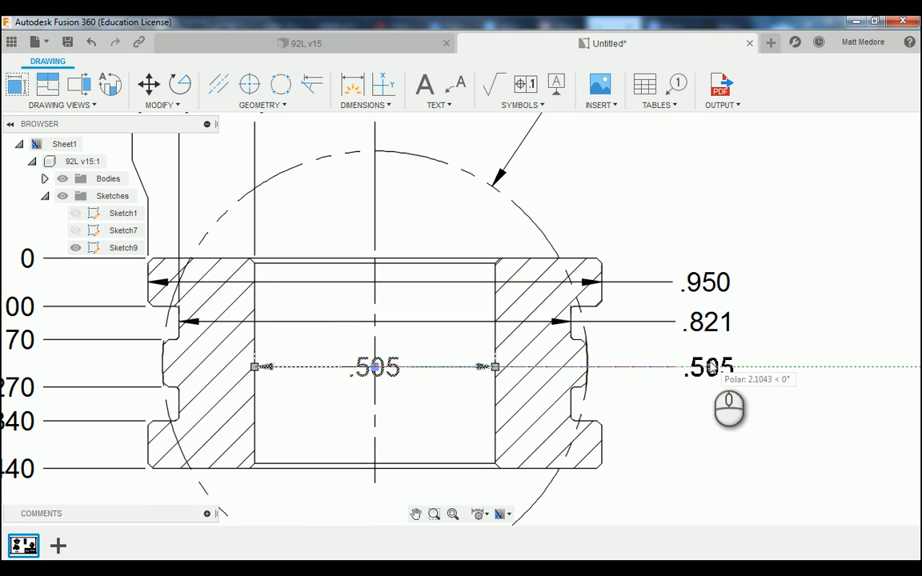
click(708, 367)
click(757, 154)
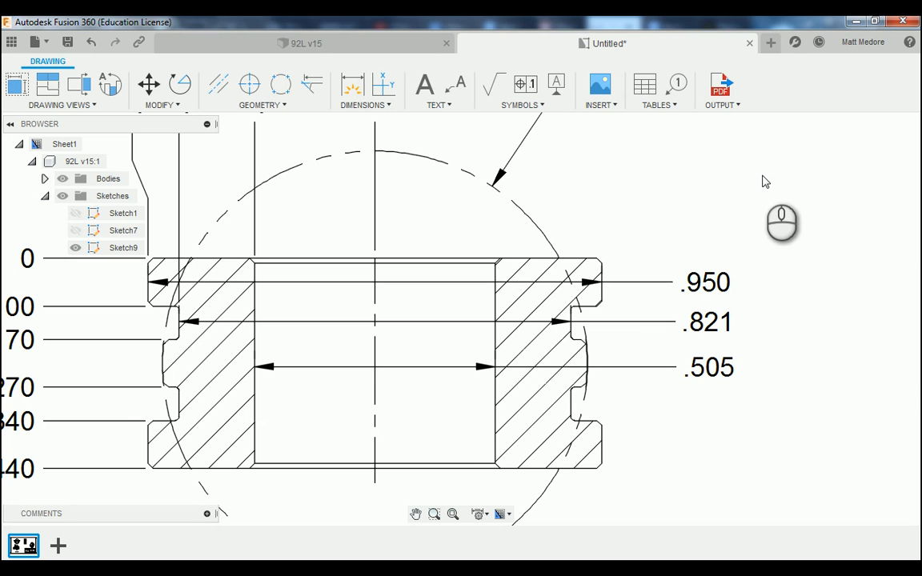
Insert a diameter symbol in front of the bore dimension's value beside the section view.
scroll(496, 428, down, 3)
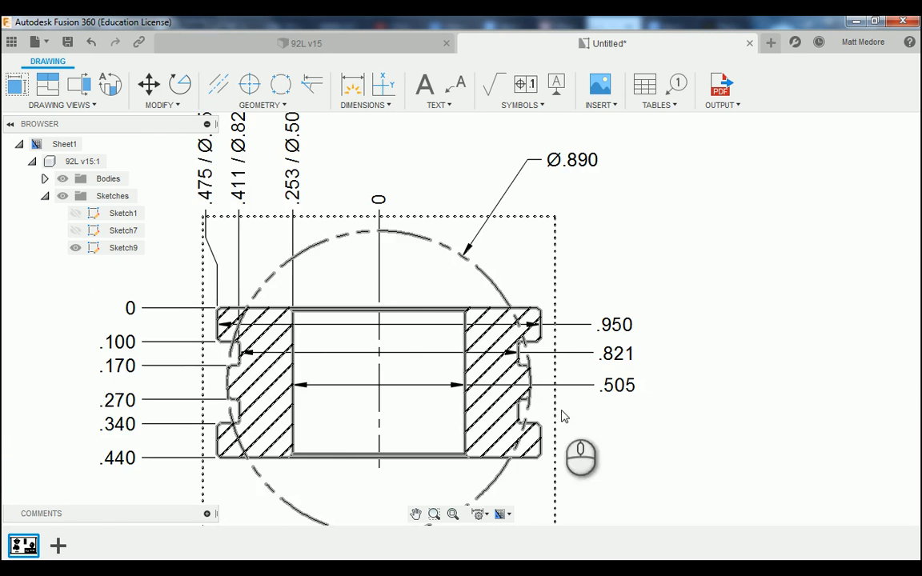
scroll(608, 396, up, 4)
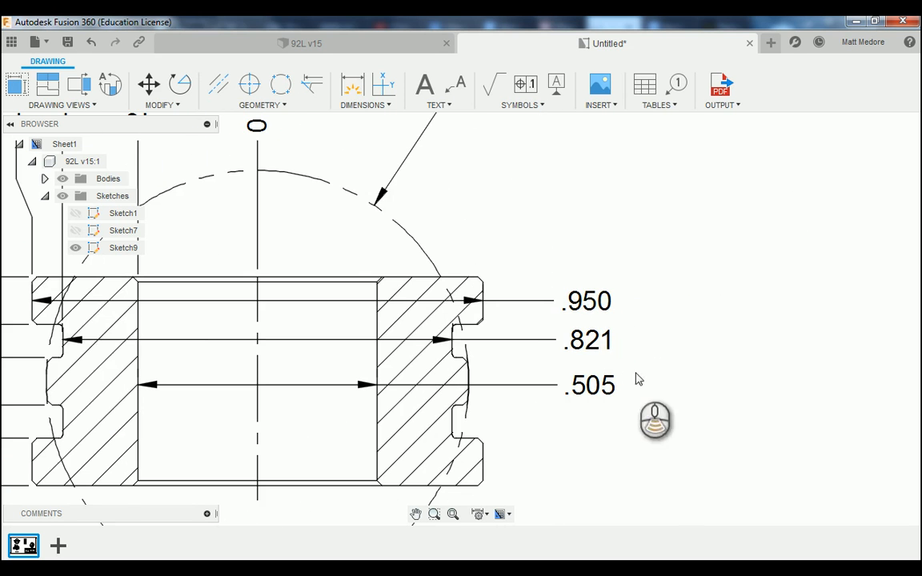
double_click(591, 389)
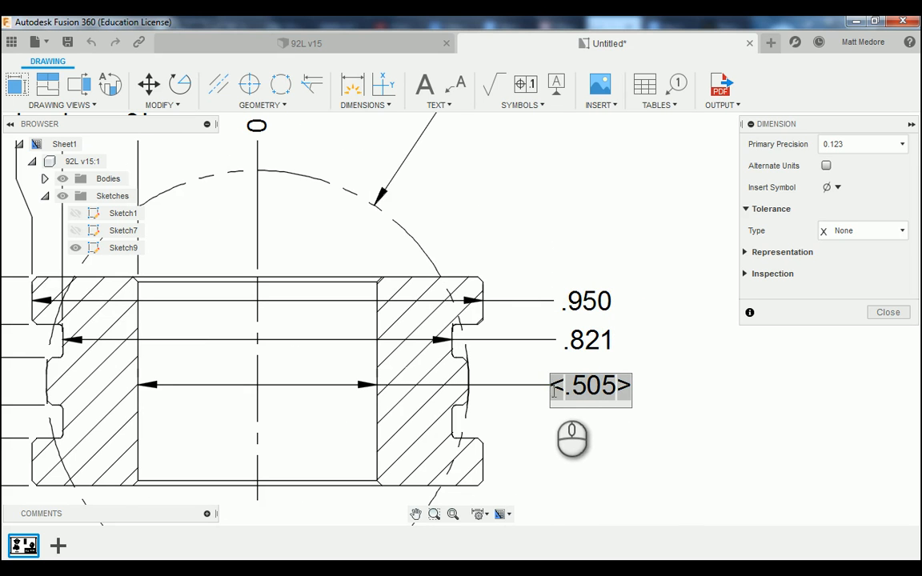
click(837, 187)
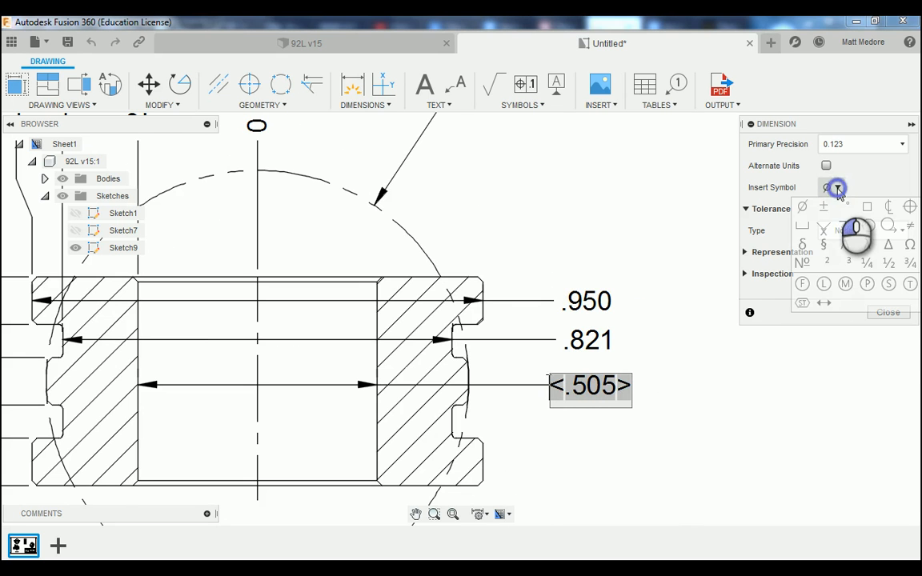
click(801, 208)
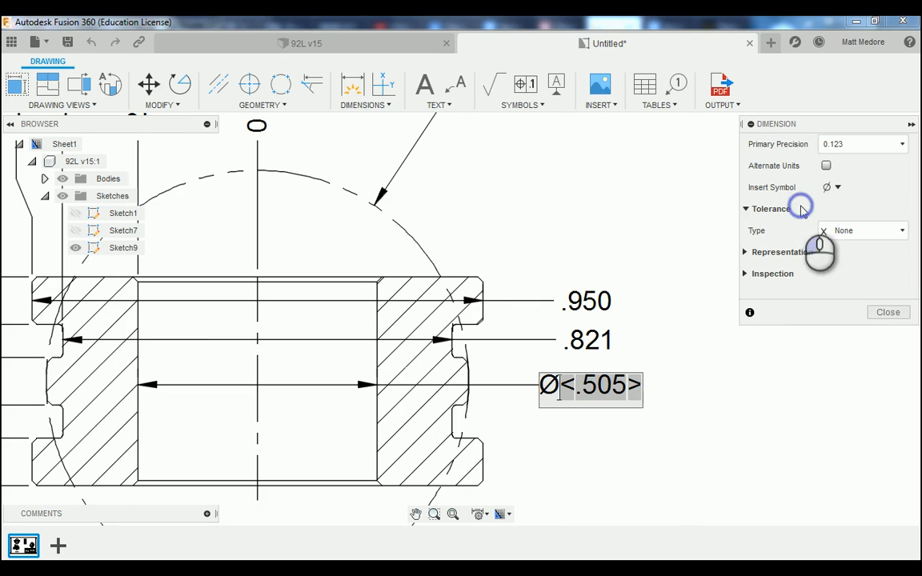
click(882, 313)
Insert a diameter symbol in front of both the groove dimension's value and the upper flange dimension's value.
double_click(574, 342)
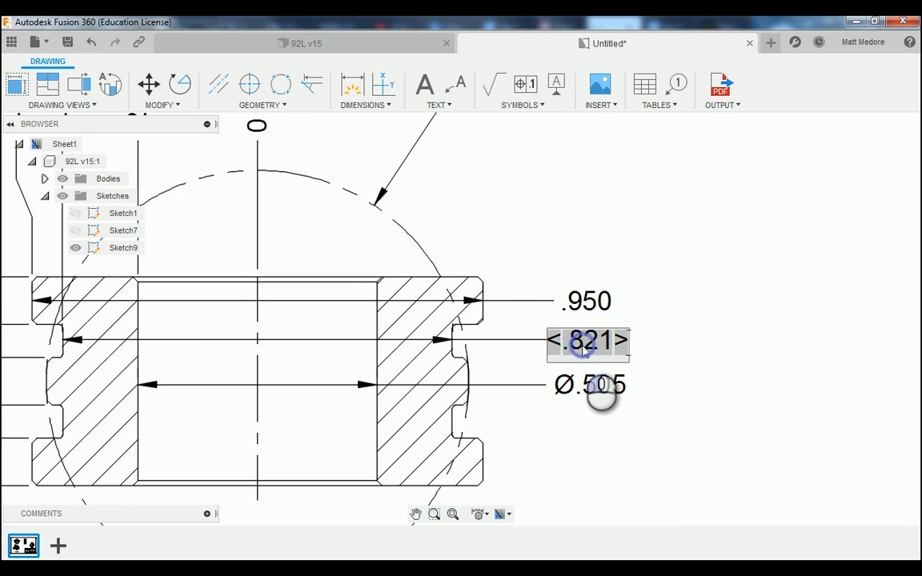
click(837, 187)
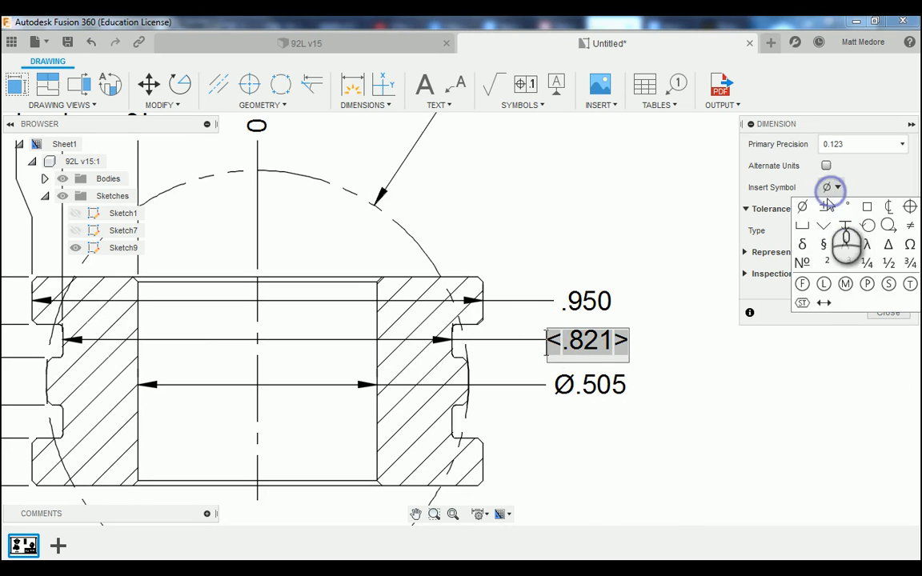
click(801, 208)
click(888, 313)
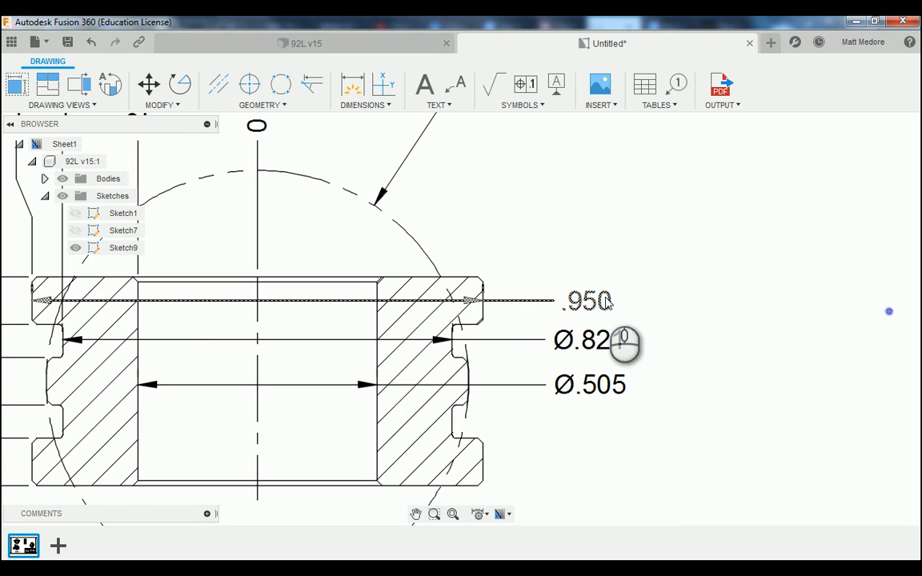
double_click(582, 300)
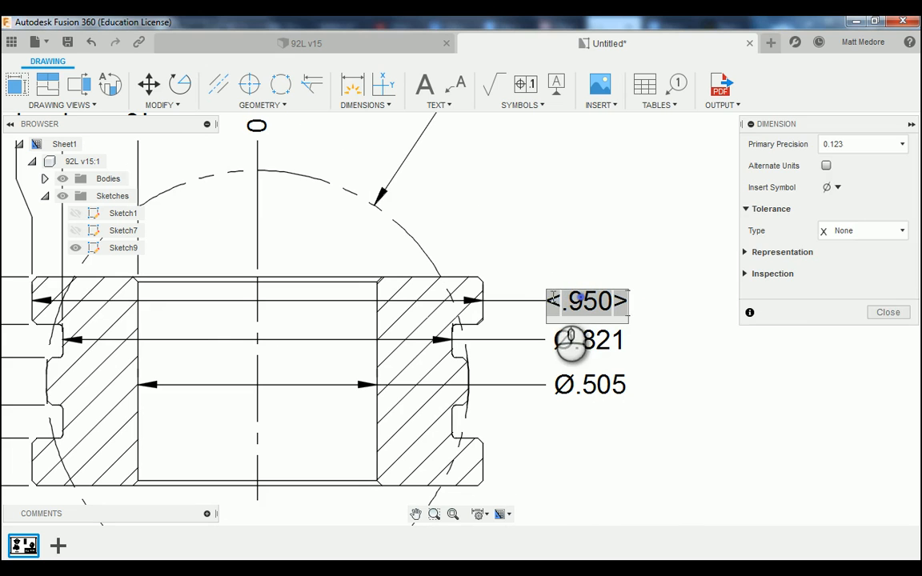
click(837, 187)
click(801, 208)
click(888, 313)
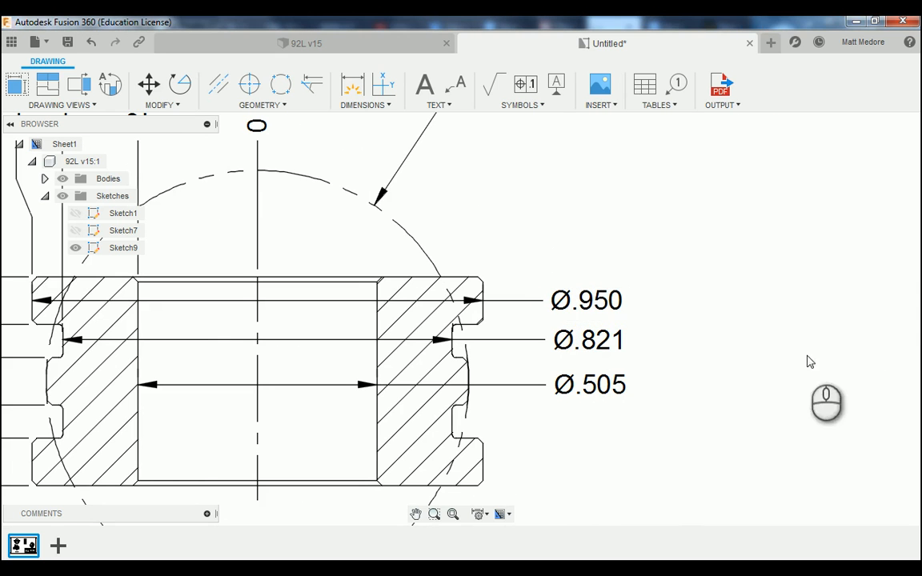
Append the text "CIRCLE IS FOR WEB" to the dashed circle's diameter dimension.
scroll(768, 452, down, 1)
scroll(767, 452, down, 2)
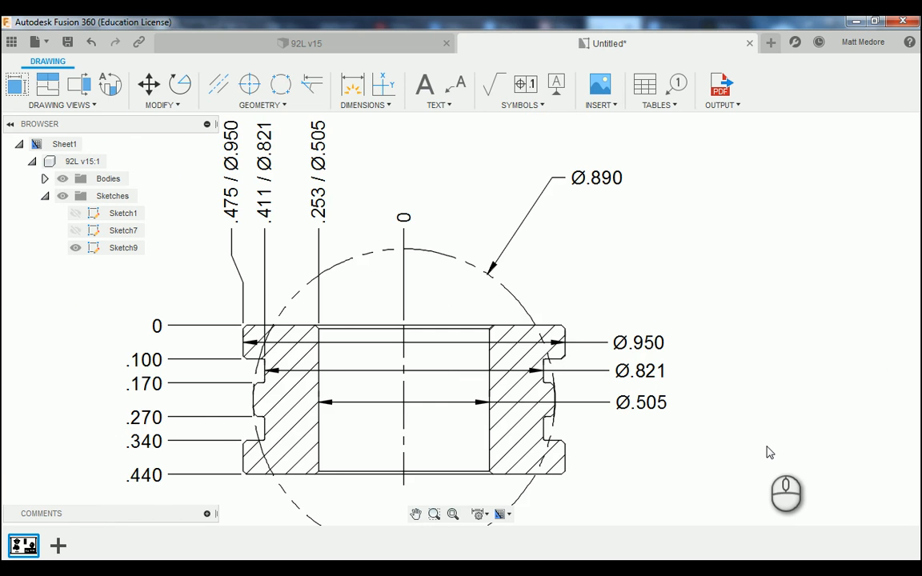
scroll(768, 452, down, 1)
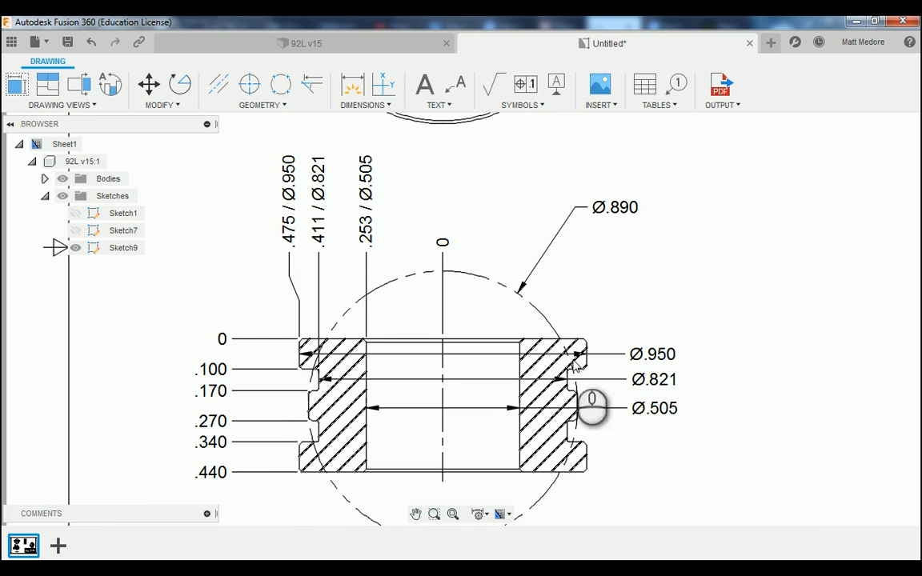
scroll(585, 435, up, 5)
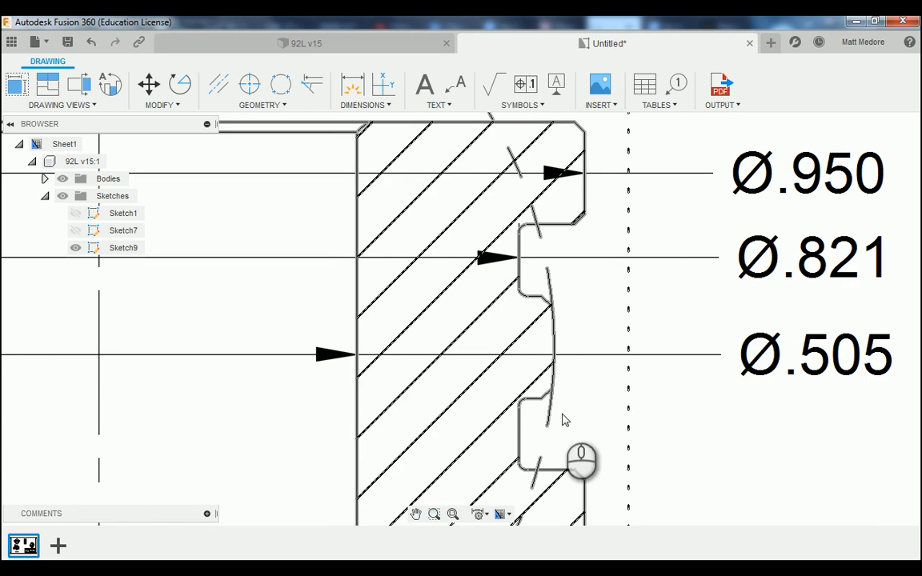
scroll(564, 424, down, 3)
scroll(564, 431, down, 3)
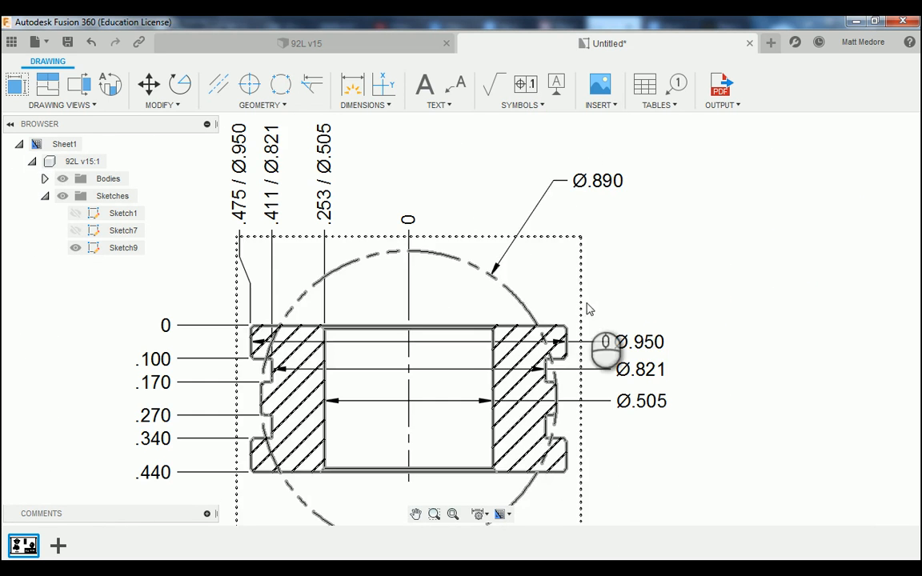
double_click(612, 182)
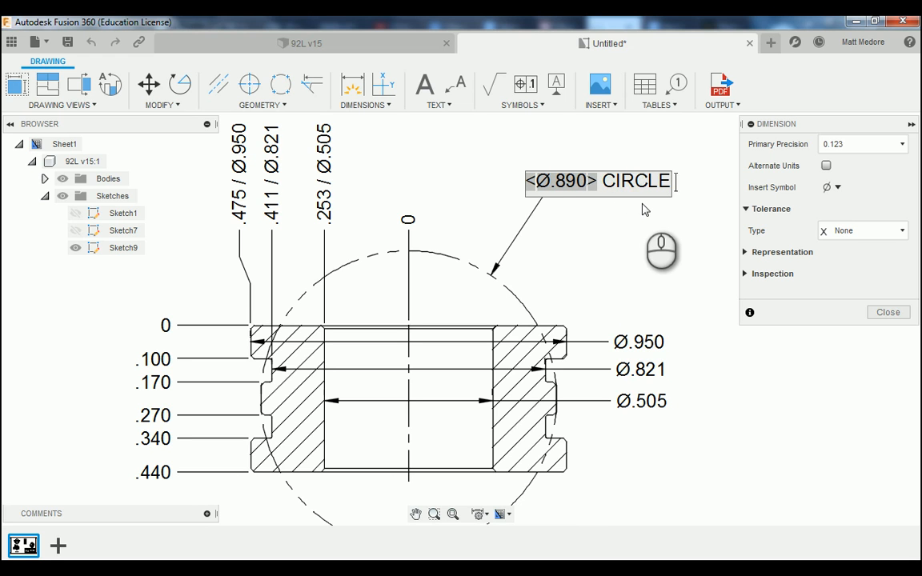
text(FOR)
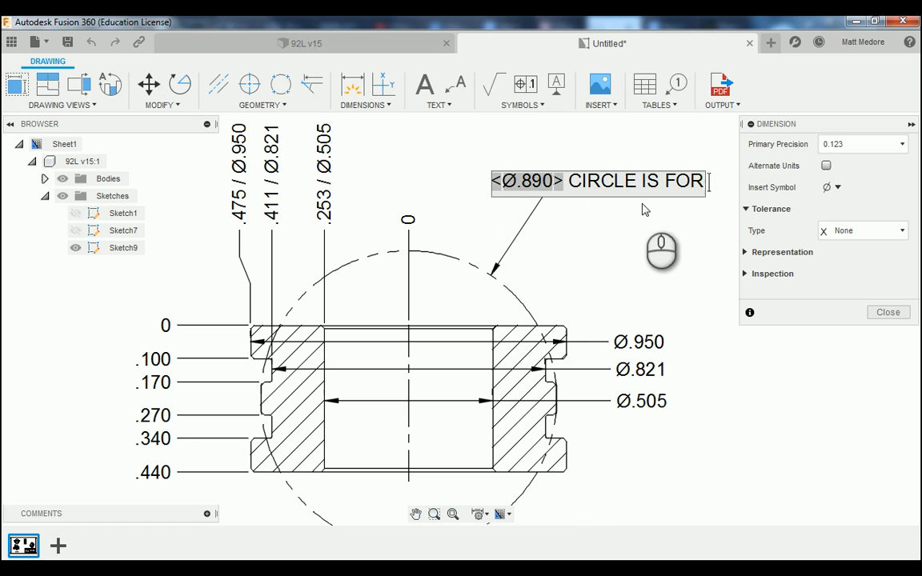
text( WEB)
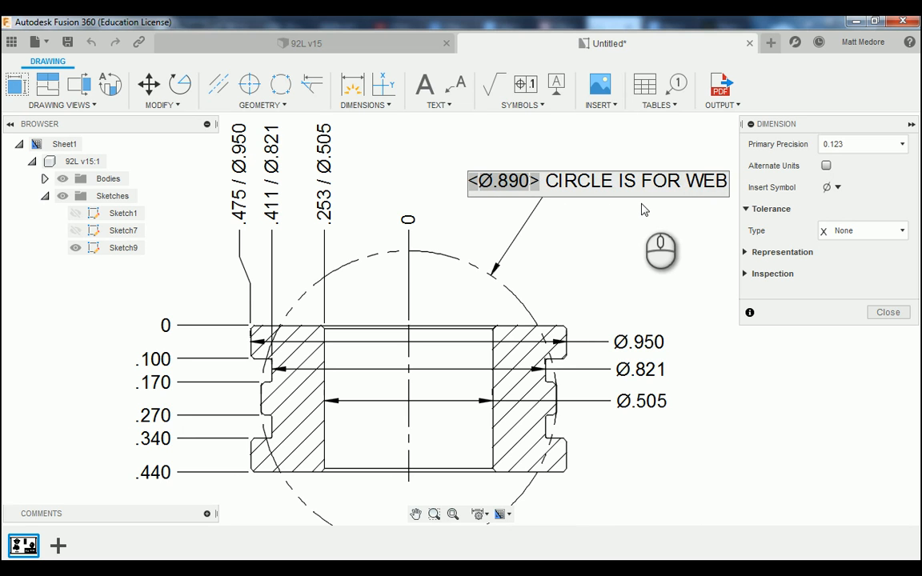
click(644, 210)
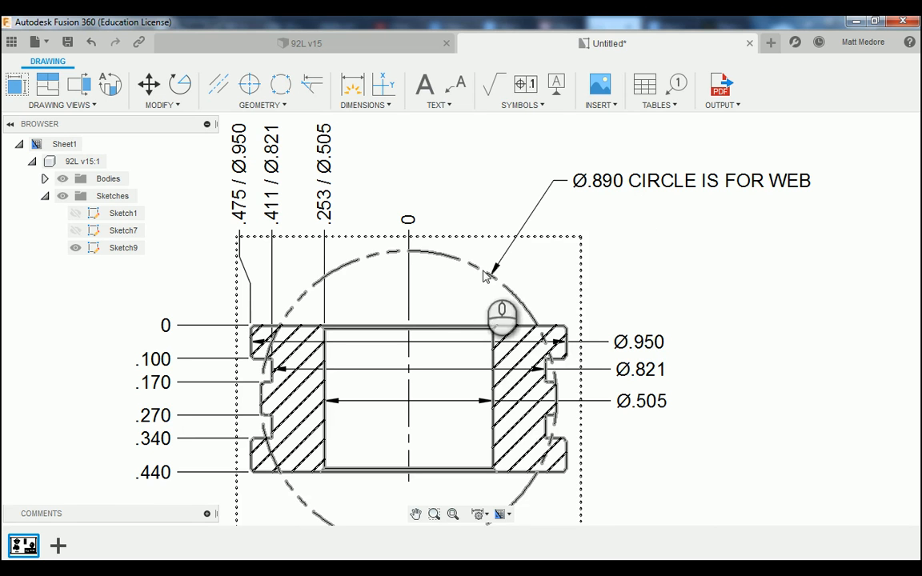
Examine the web's curved edge along the dashed circle in the section view, and the front view above it.
scroll(552, 342, up, 5)
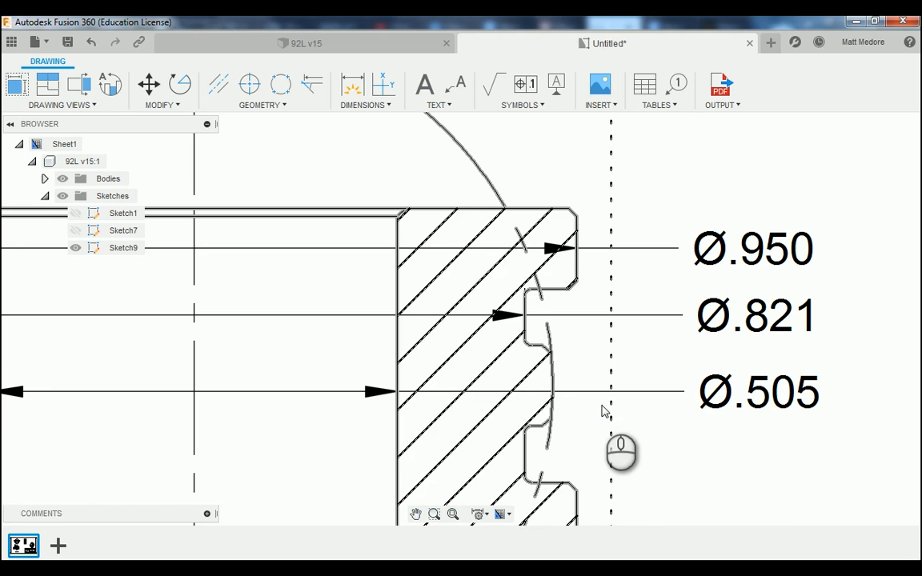
scroll(604, 410, down, 6)
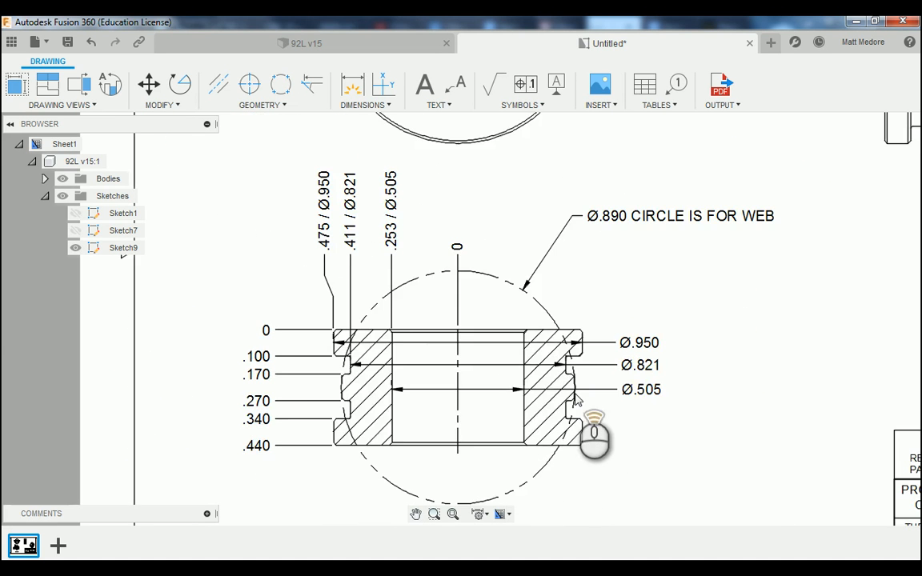
scroll(597, 412, down, 3)
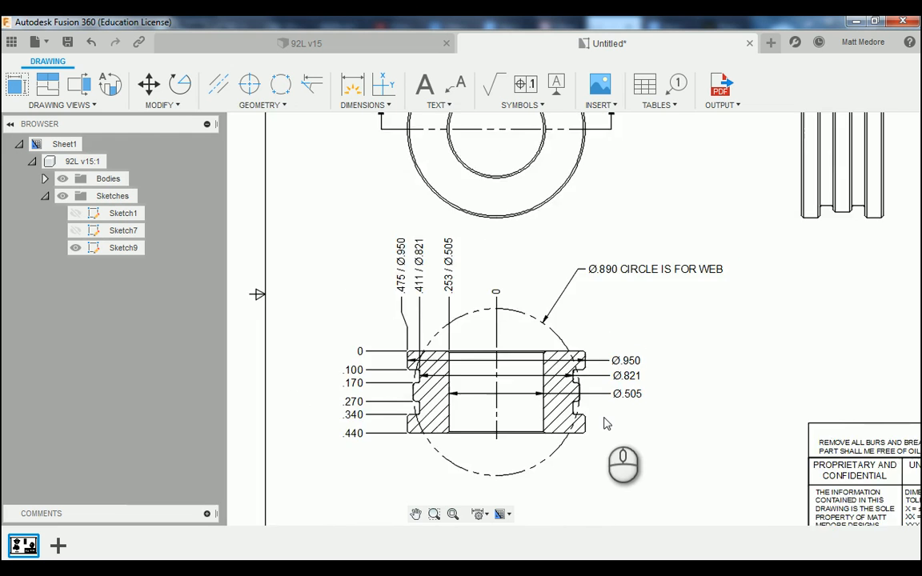
scroll(606, 424, down, 2)
click(560, 200)
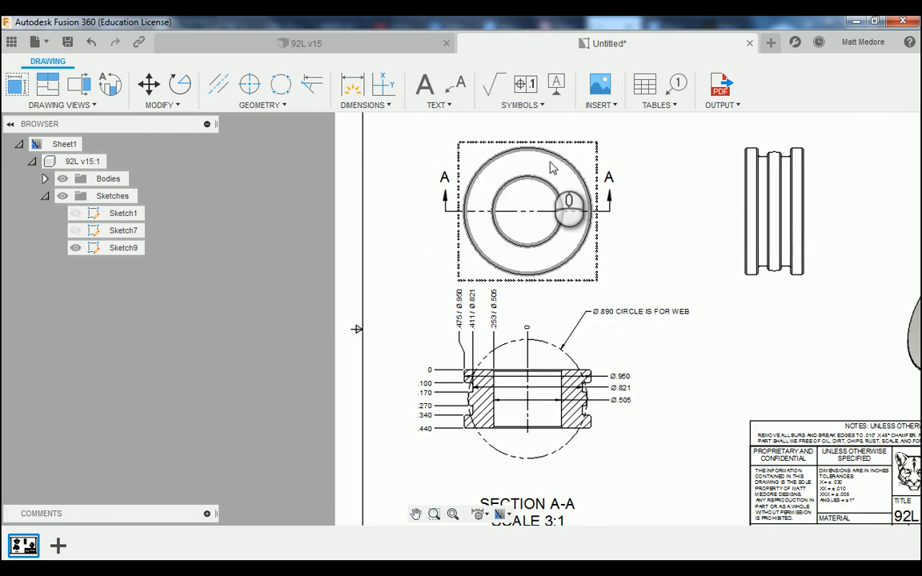
scroll(638, 336, down, 3)
scroll(549, 232, up, 2)
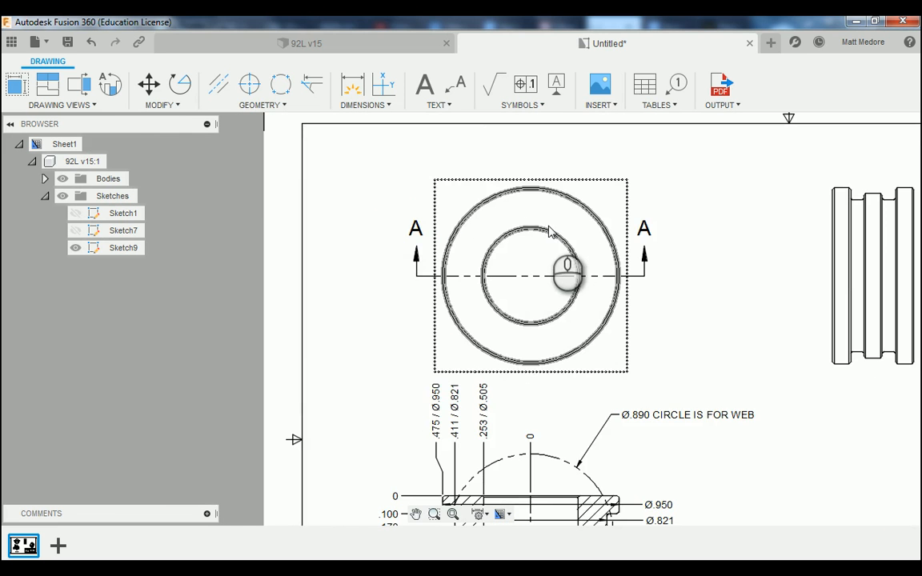
Add diameter dimensions to the inner bore circle and the outer circle of the front view, placing both above its upper-left side.
scroll(549, 232, up, 1)
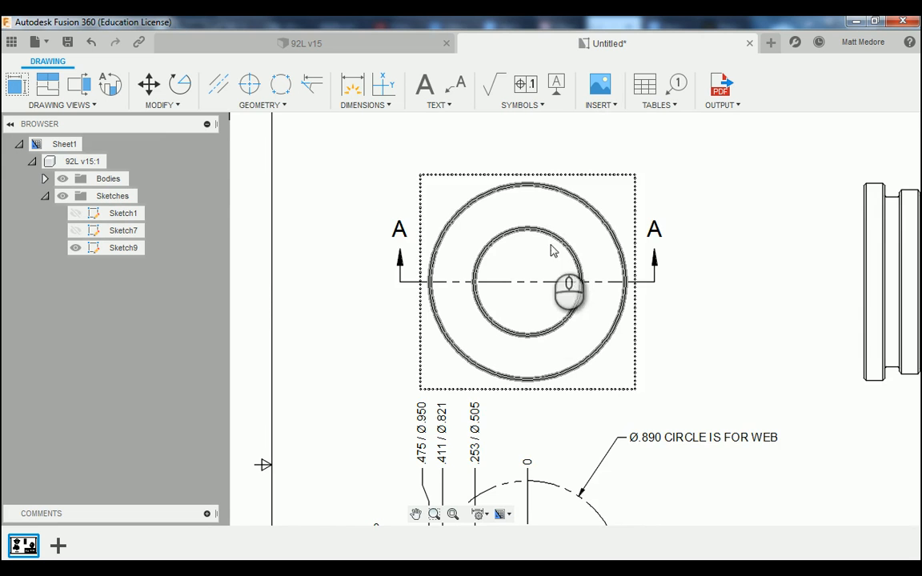
scroll(551, 250, down, 1)
scroll(587, 182, up, 1)
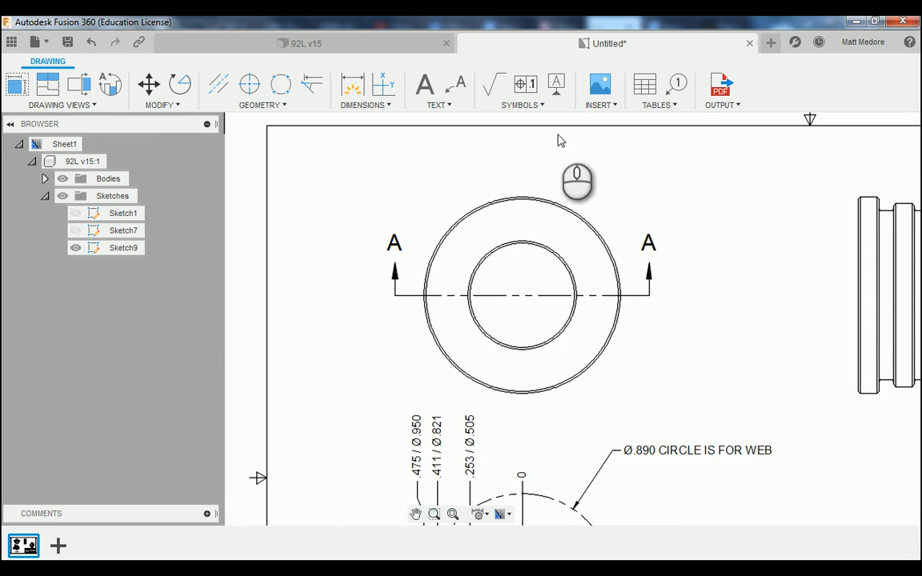
key(d)
scroll(496, 172, up, 2)
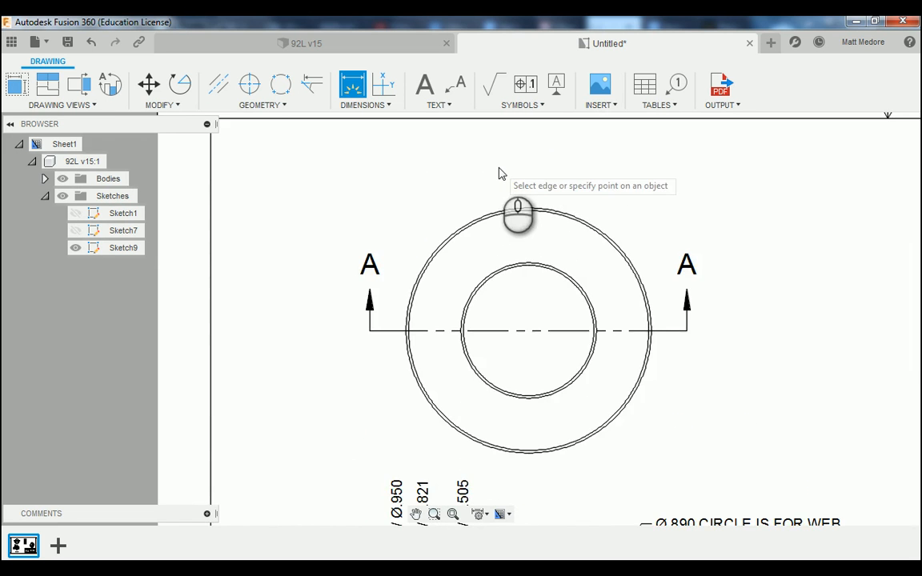
click(494, 305)
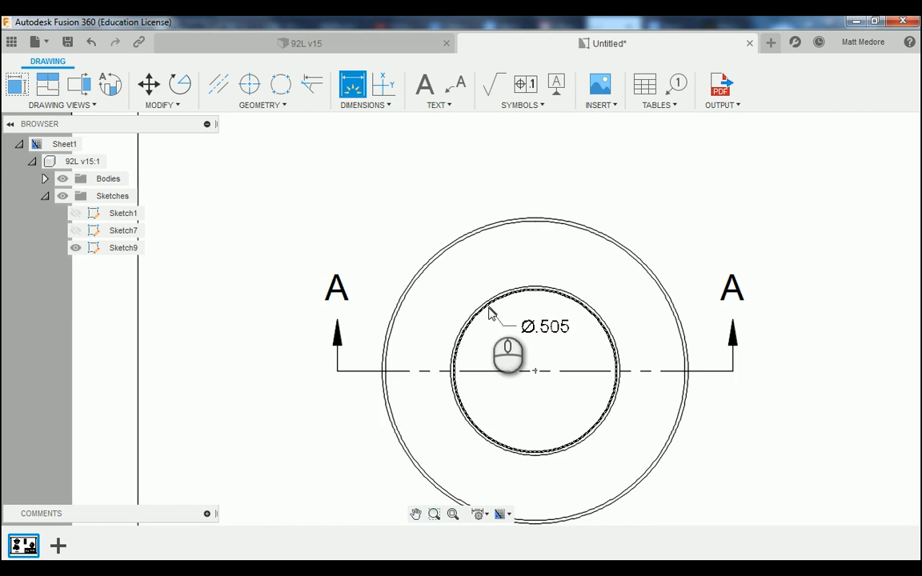
click(403, 190)
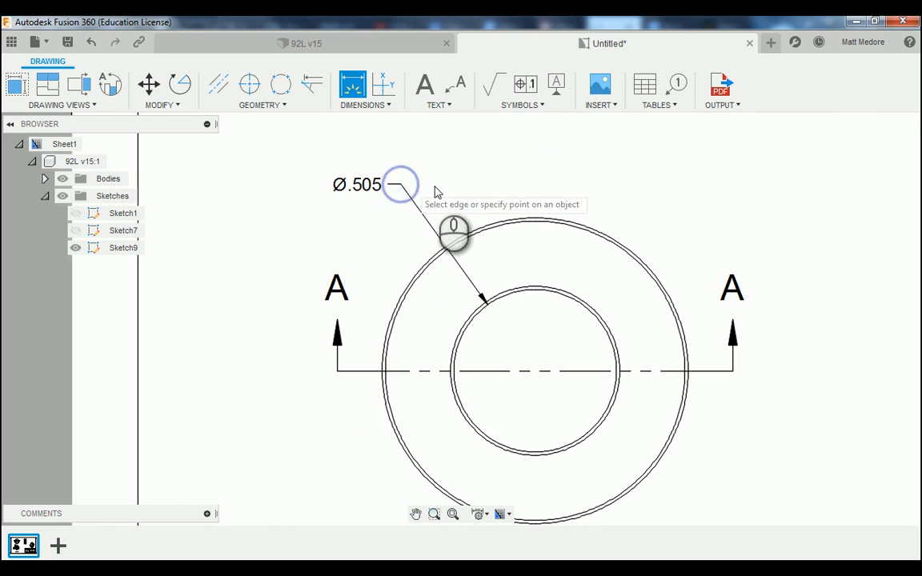
click(475, 231)
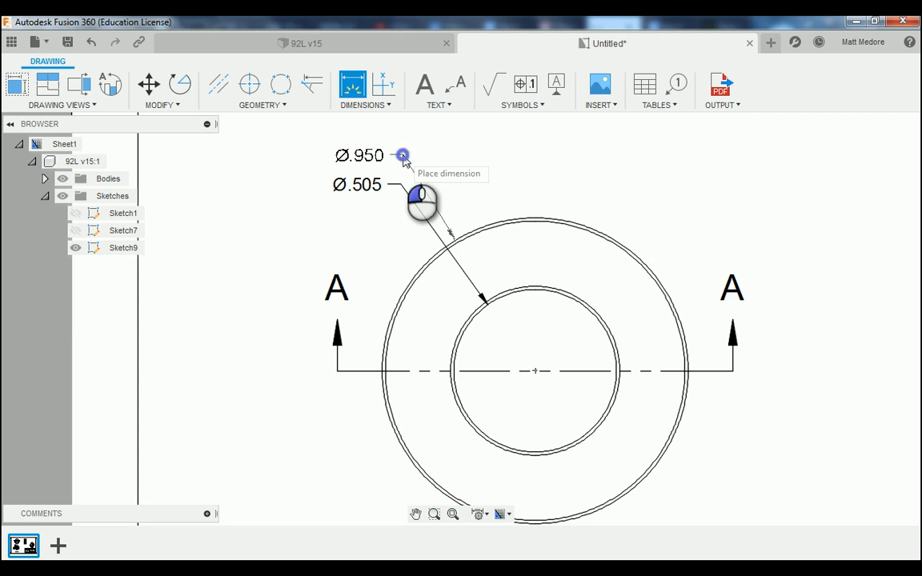
click(402, 156)
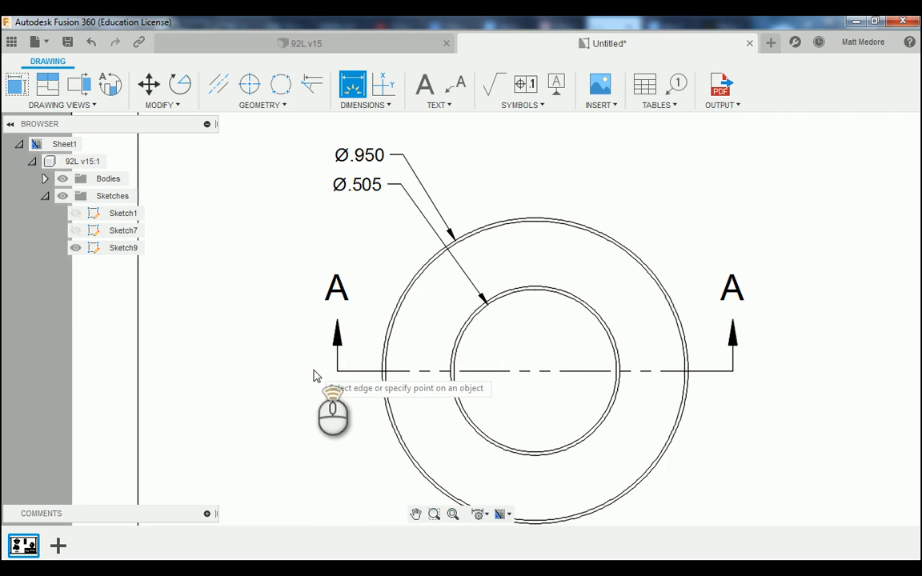
Add a radius dimension to the corner fillet of the side view's left groove, placing it above and to the right of the view.
scroll(312, 373, down, 2)
scroll(306, 336, down, 2)
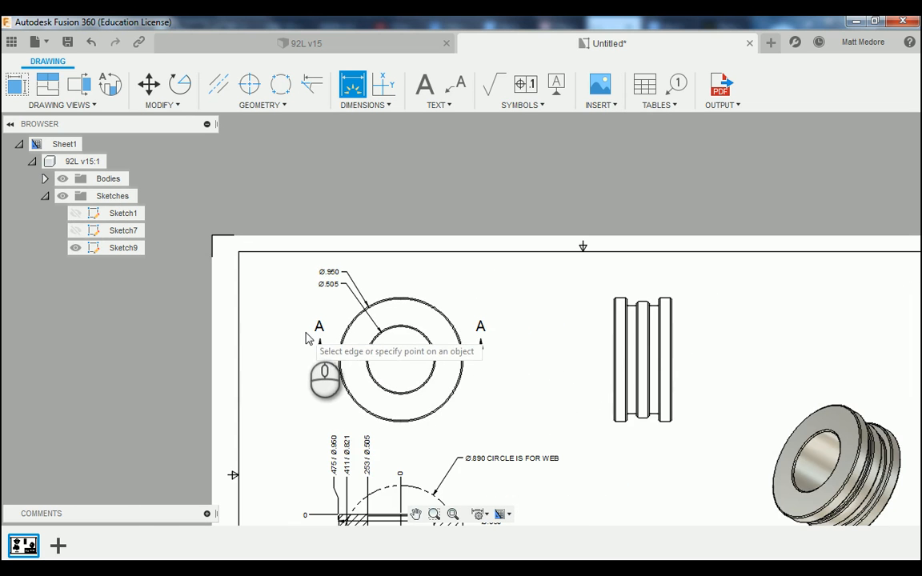
scroll(362, 263, down, 2)
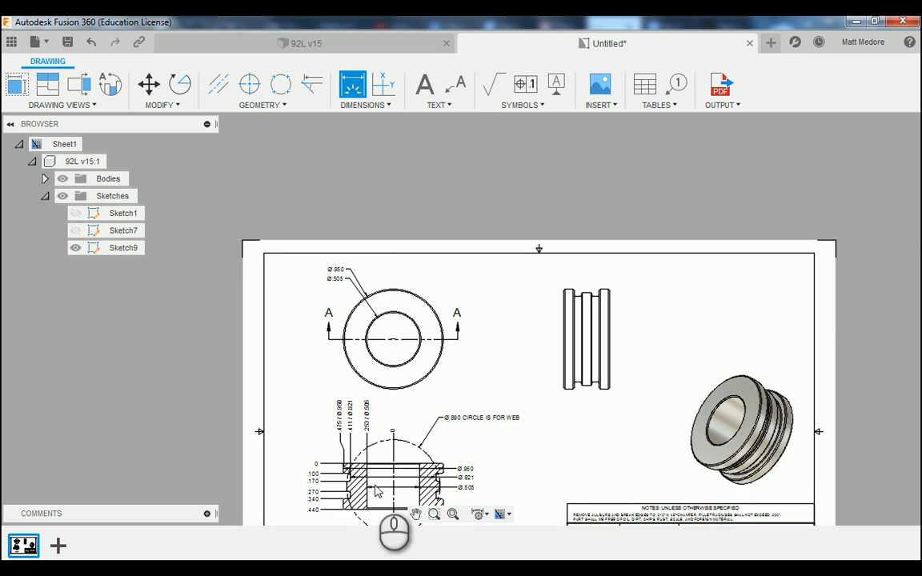
scroll(339, 390, down, 1)
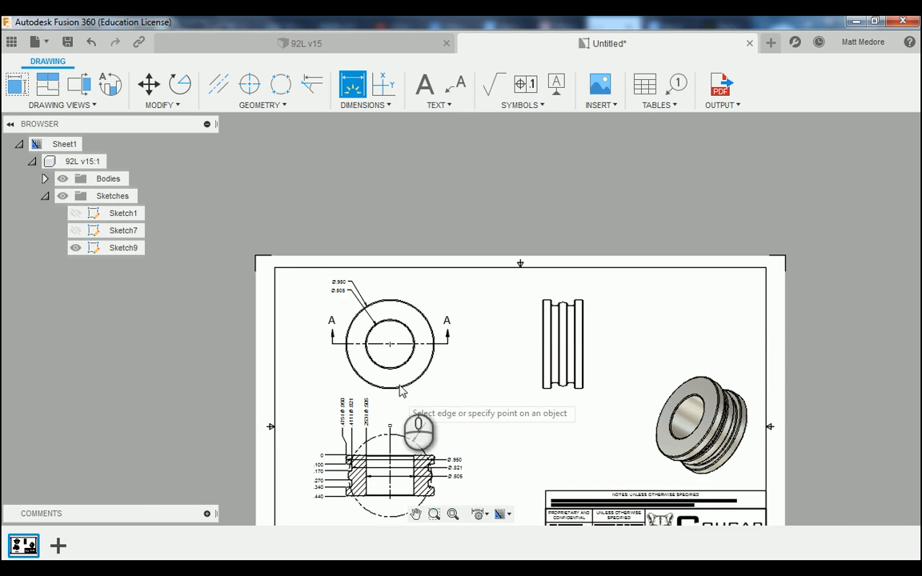
scroll(630, 381, up, 3)
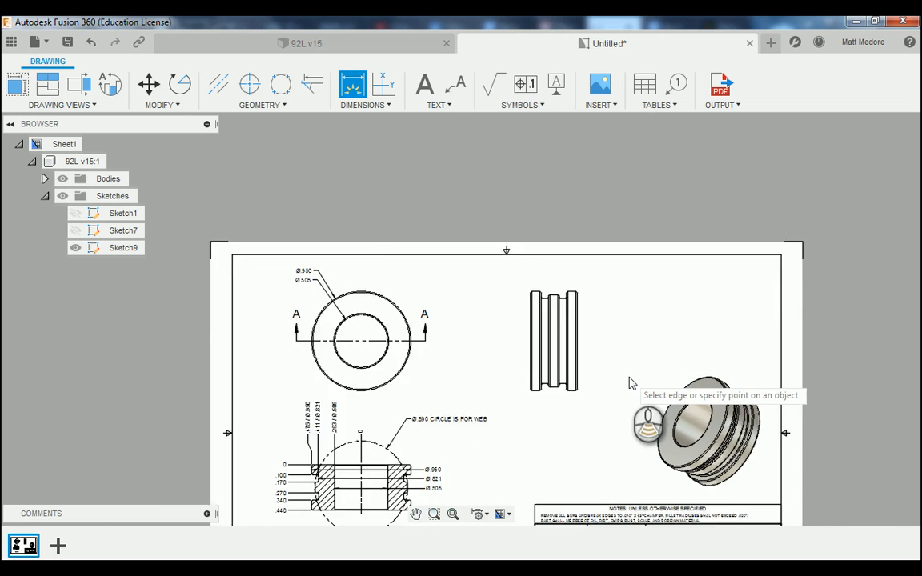
scroll(594, 420, up, 1)
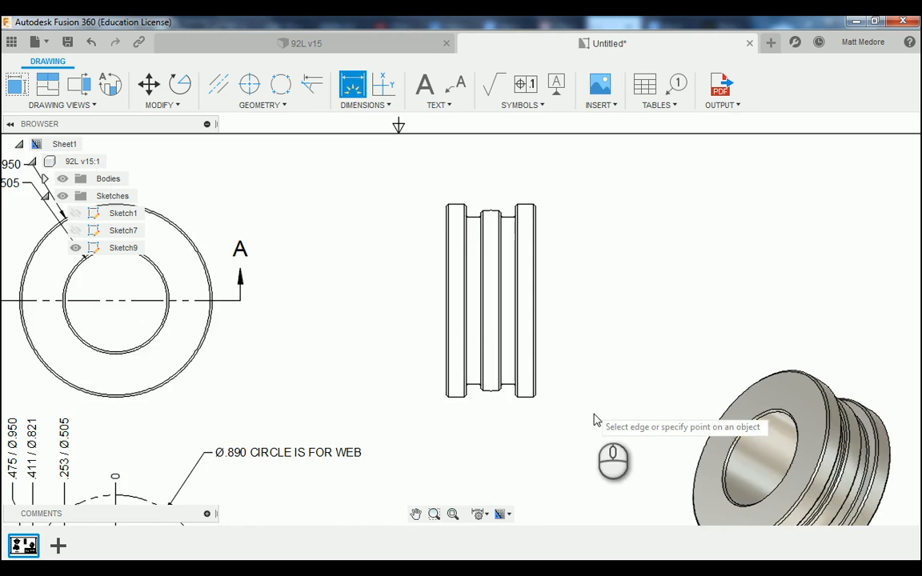
scroll(580, 224, up, 2)
scroll(559, 222, up, 1)
scroll(391, 173, up, 3)
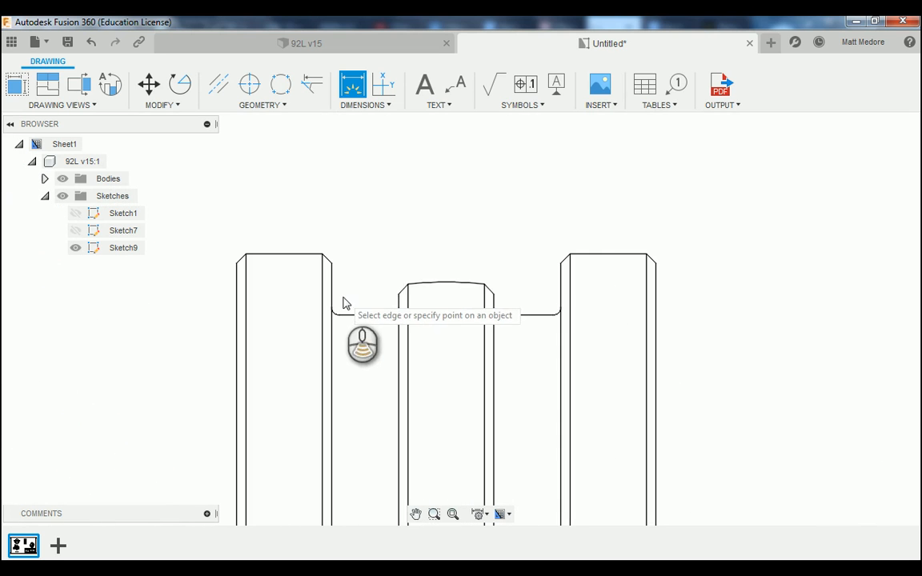
scroll(336, 328, up, 3)
scroll(334, 329, down, 1)
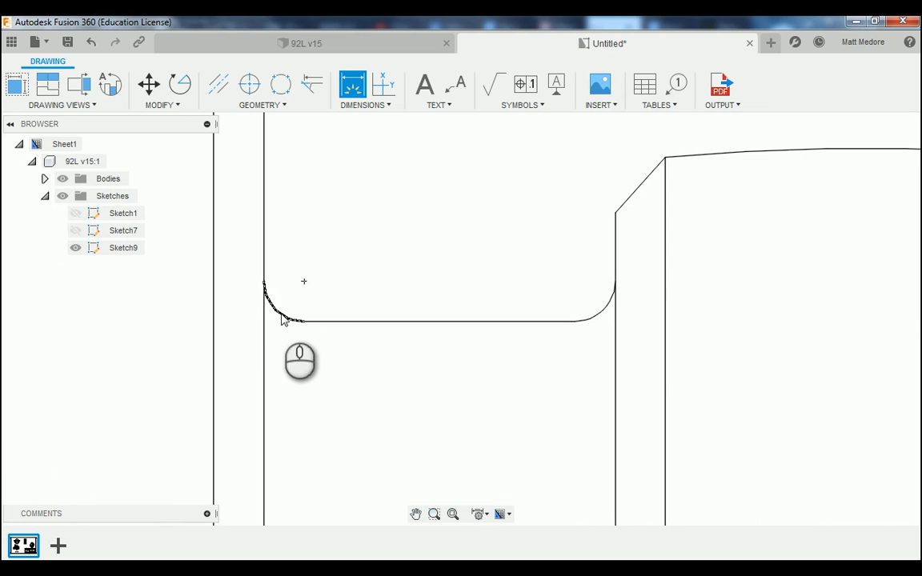
scroll(280, 316, down, 5)
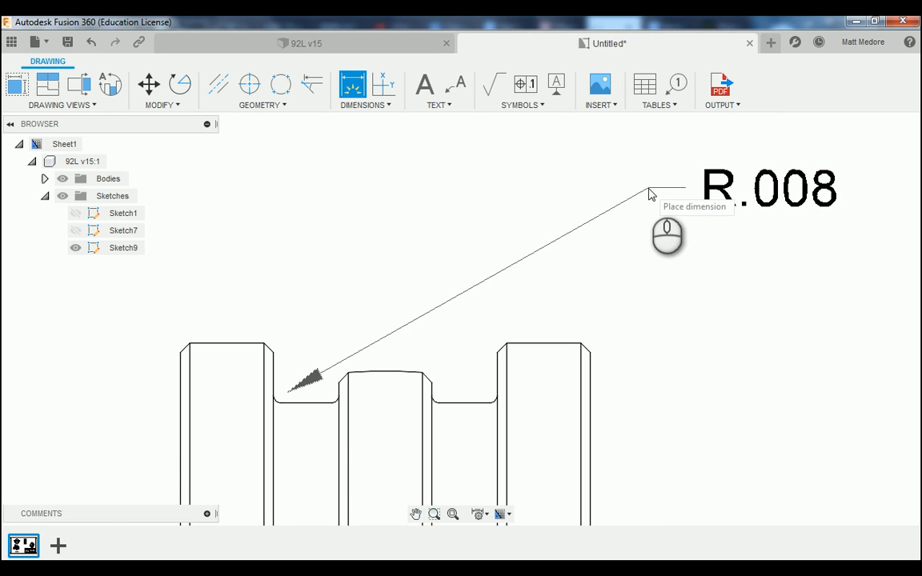
click(650, 195)
scroll(300, 344, down, 3)
scroll(545, 332, up, 2)
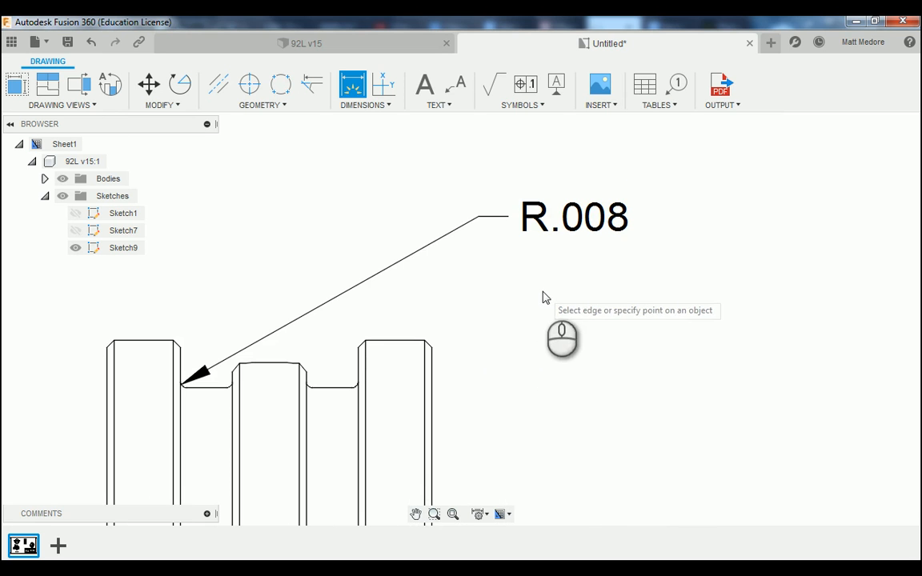
right_click(576, 286)
click(632, 286)
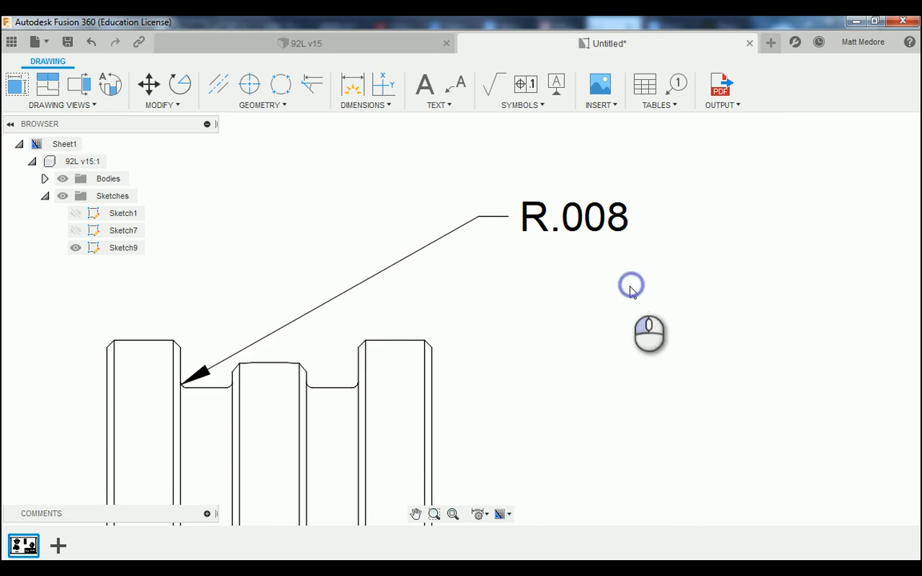
Add the prefix "4X" to the groove fillet's radius dimension in the side view.
click(593, 226)
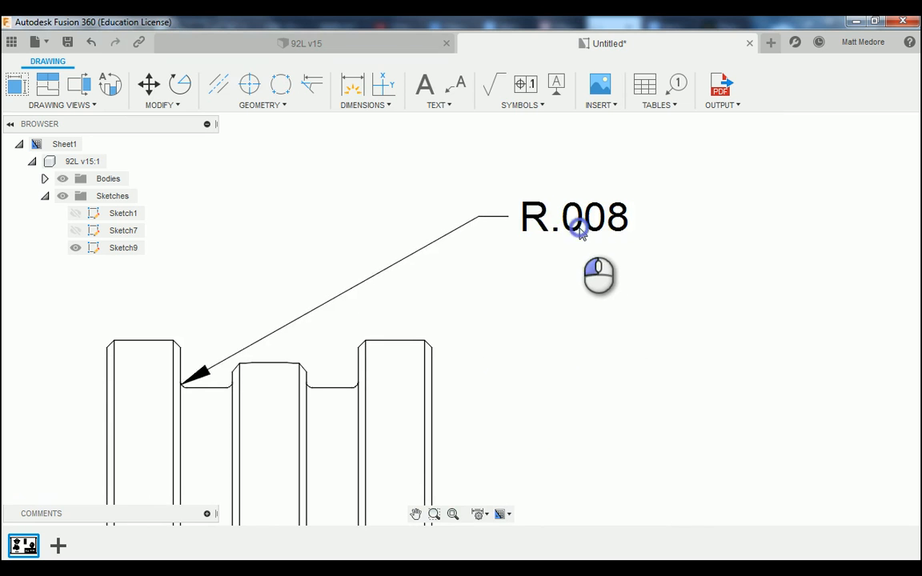
double_click(579, 226)
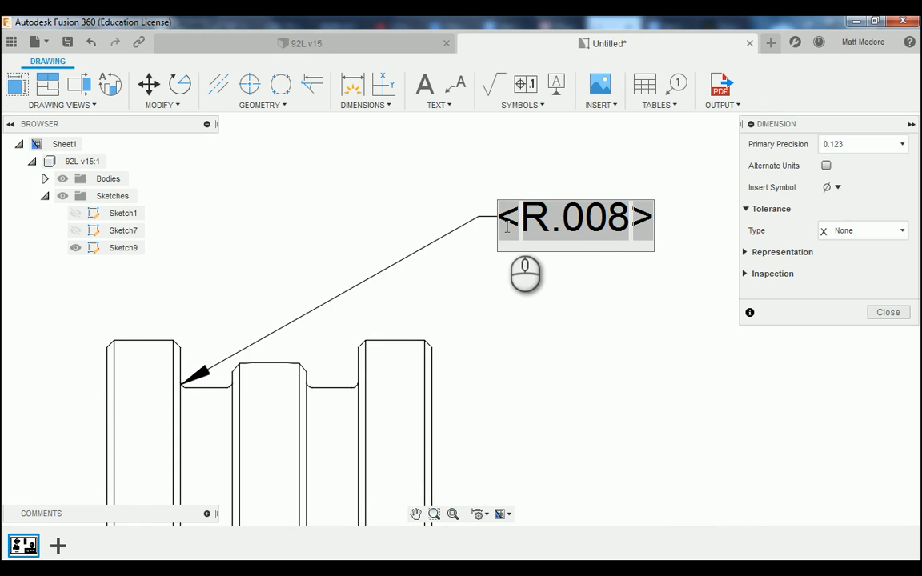
text(4X)
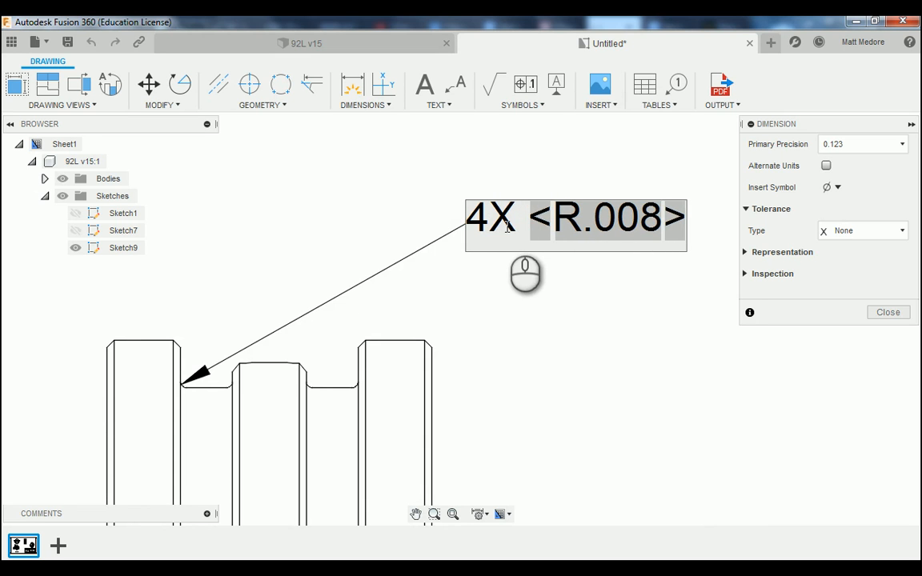
key(Return)
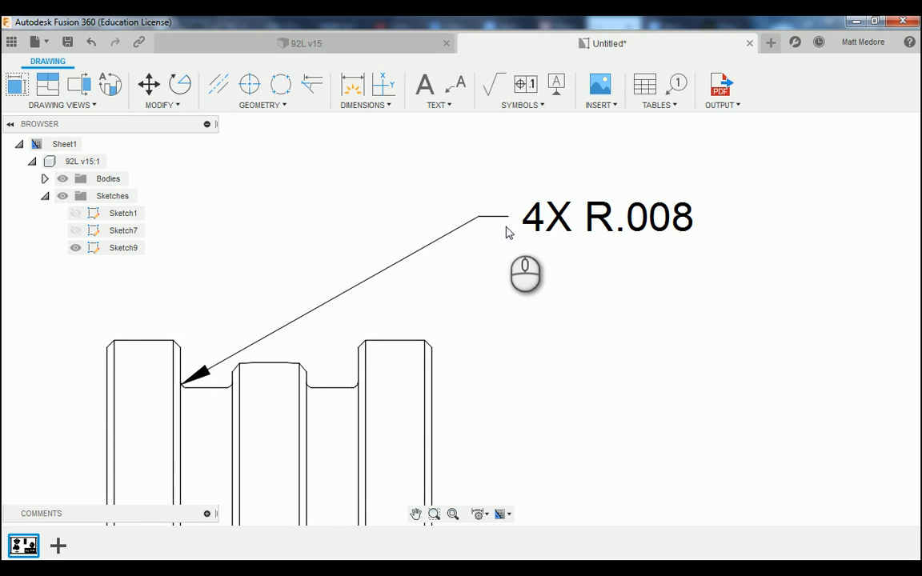
Attach a leader note reading "8X .010 X 45°" to the outer chamfer of the side view's right flange, inserting the degree symbol.
scroll(506, 232, down, 3)
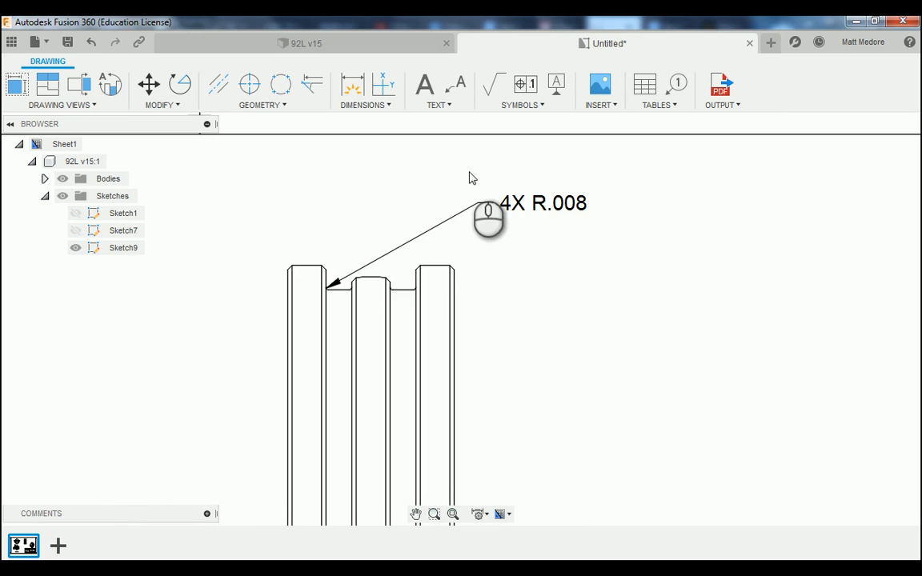
scroll(487, 276, up, 5)
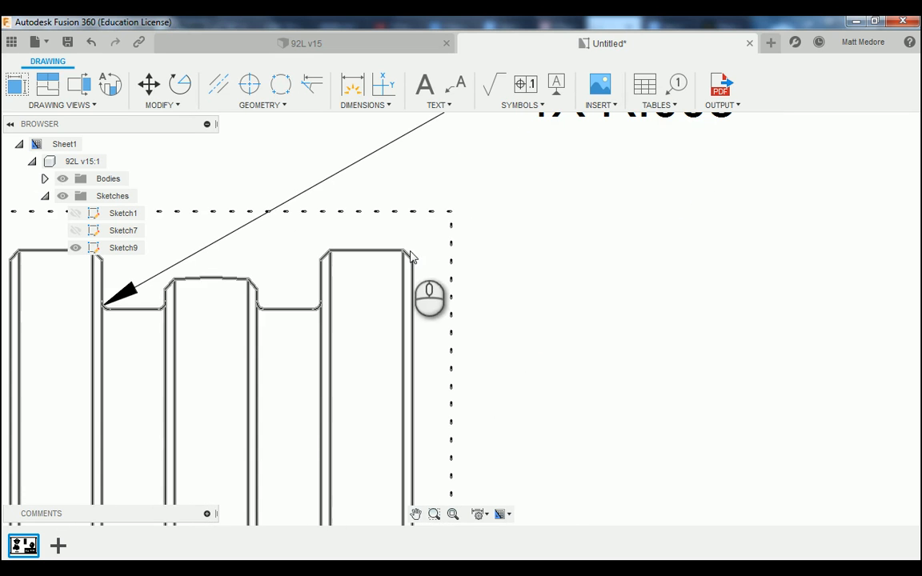
click(458, 85)
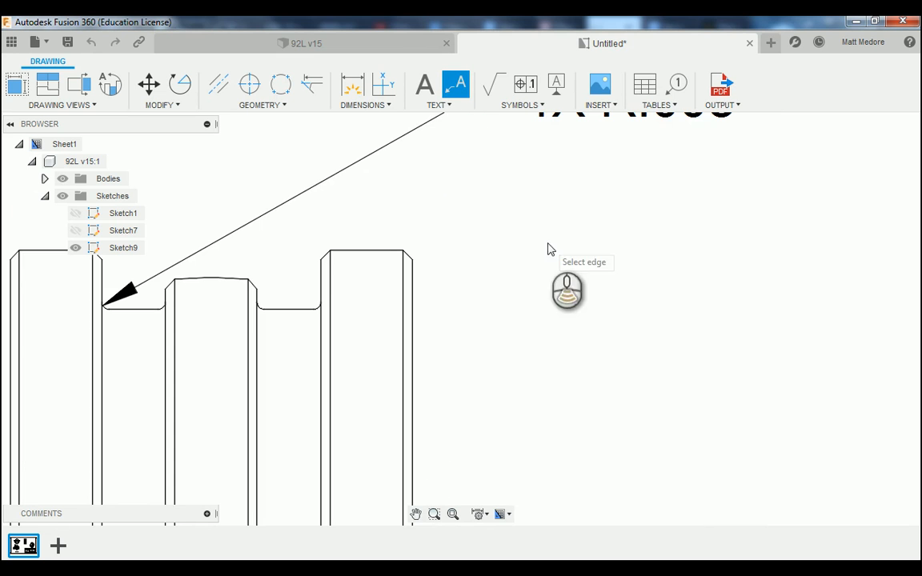
scroll(549, 249, up, 4)
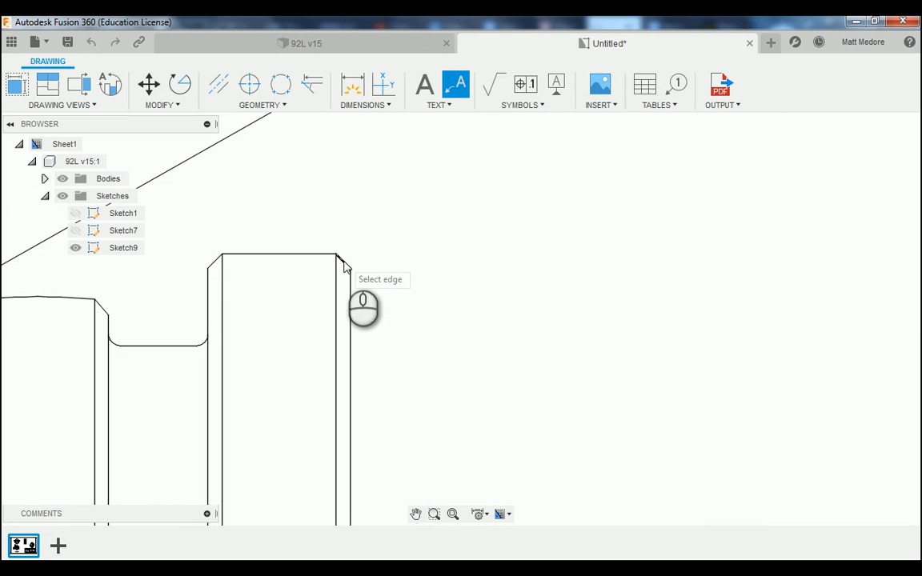
click(344, 262)
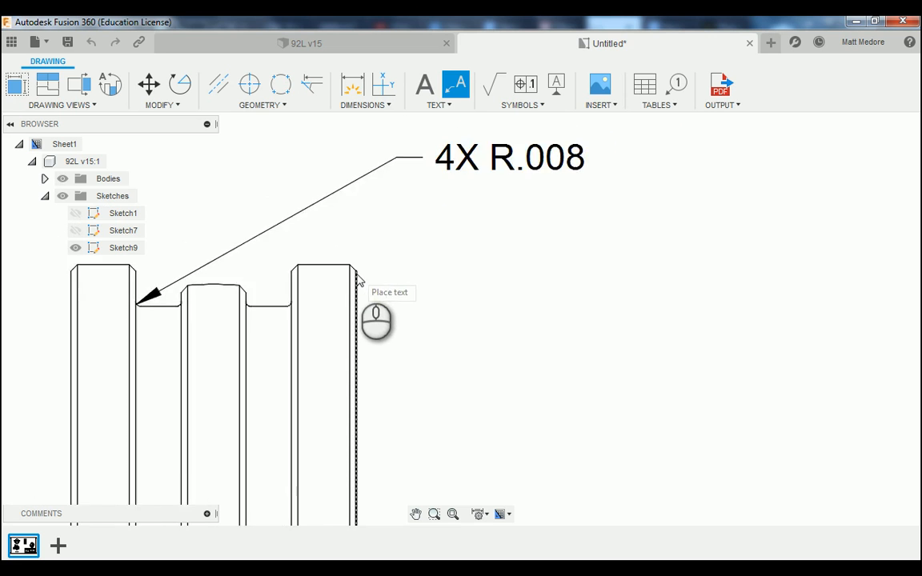
click(392, 228)
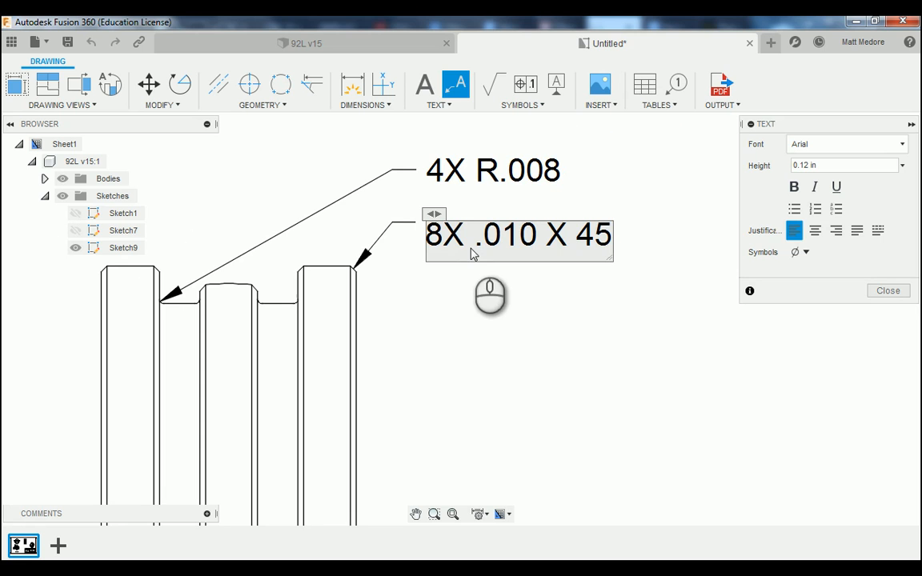
click(806, 253)
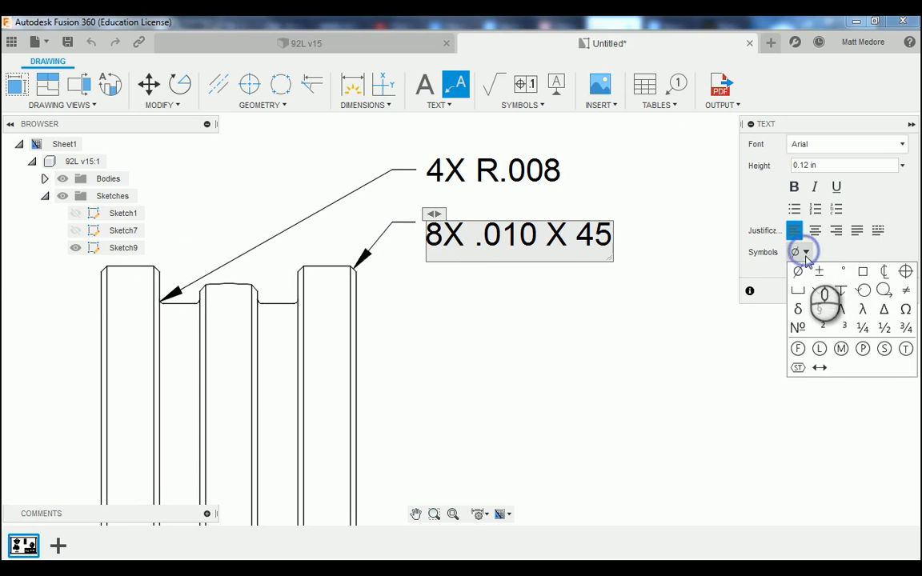
click(842, 270)
key(Escape)
key(c)
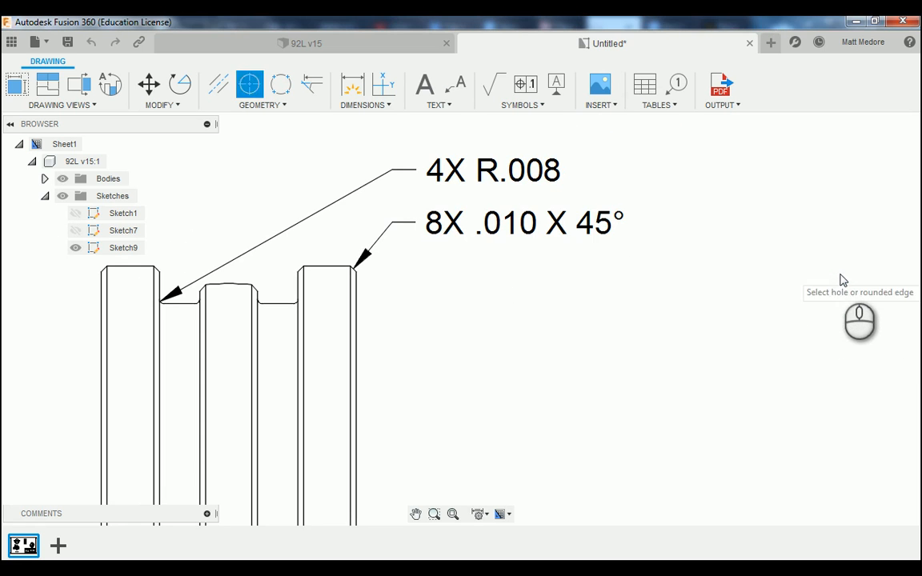
key(m)
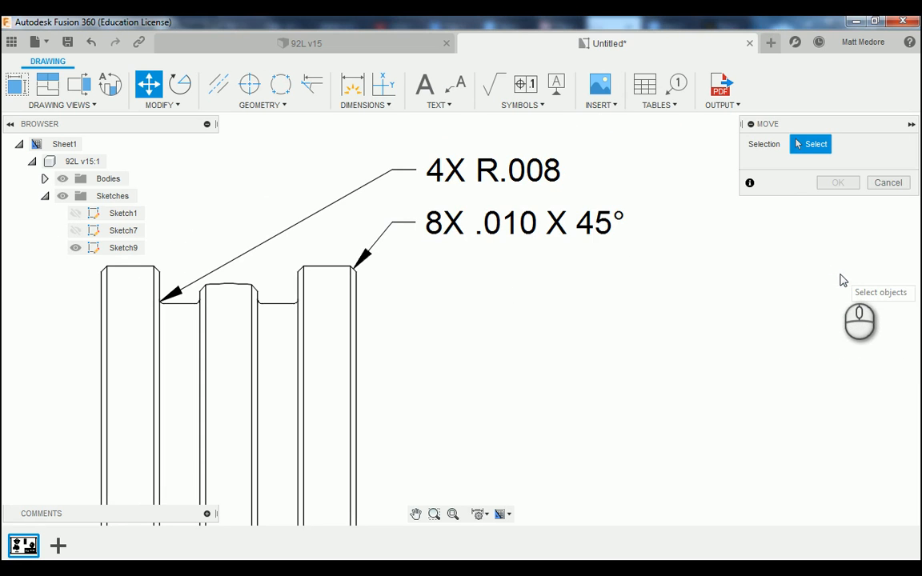
click(887, 183)
Append the word "CHAMFER" to the chamfer's leader note and finish editing the text.
double_click(614, 229)
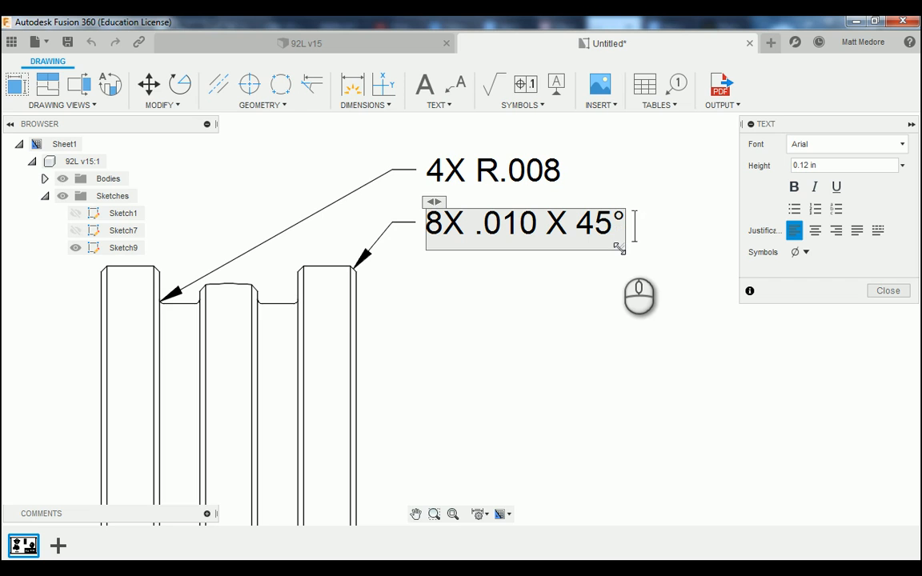
text(CHAMF)
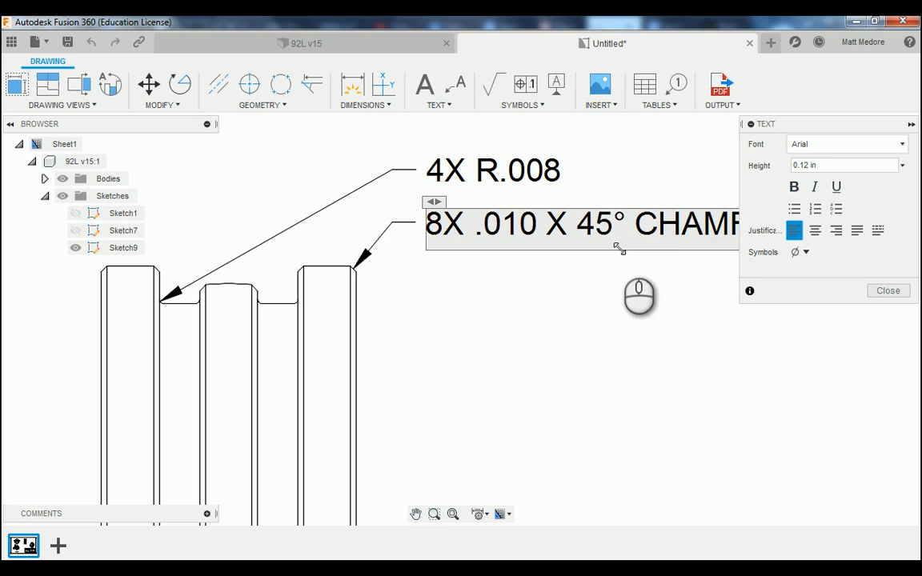
text(ER)
scroll(531, 252, down, 4)
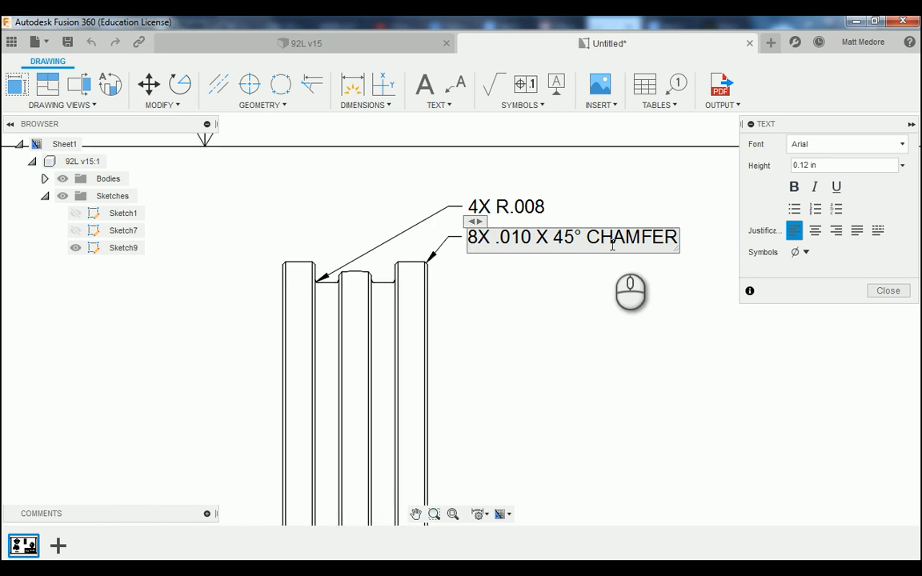
scroll(613, 244, up, 2)
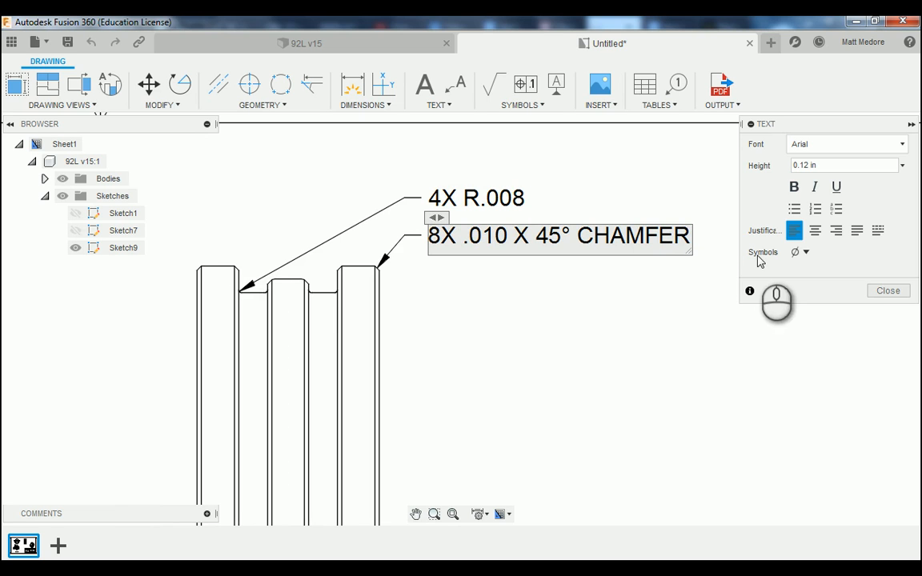
click(888, 292)
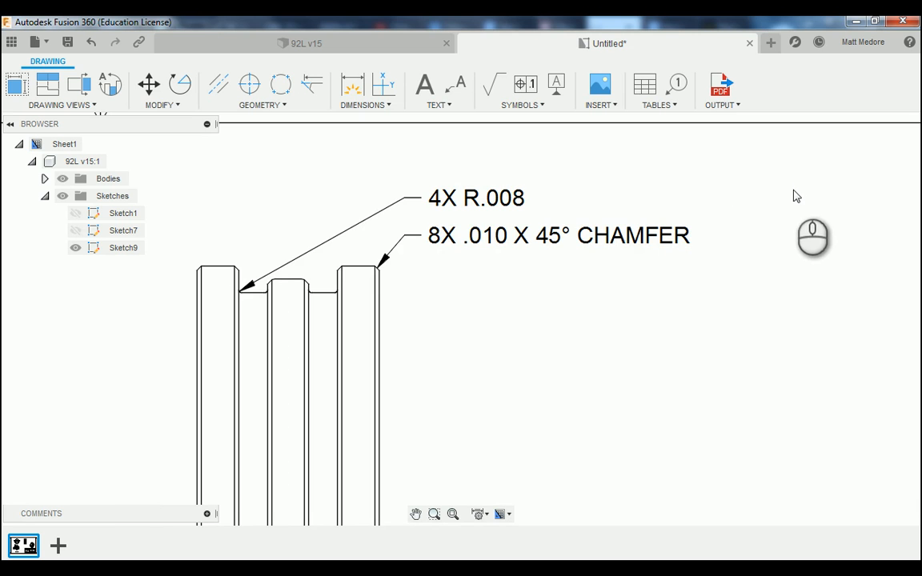
Open the title block for editing and fill in the material attribute as "6061-T6 AL".
scroll(724, 184, down, 3)
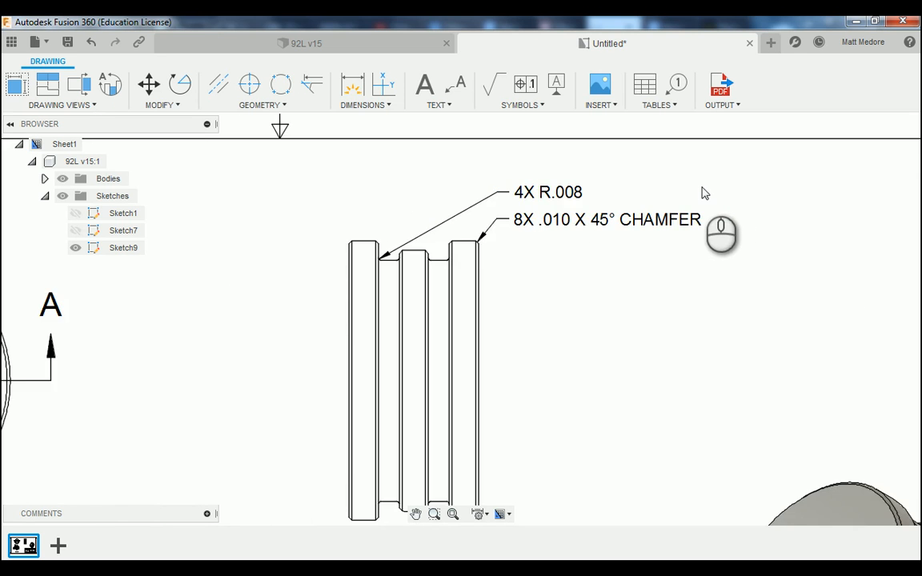
scroll(693, 194, down, 5)
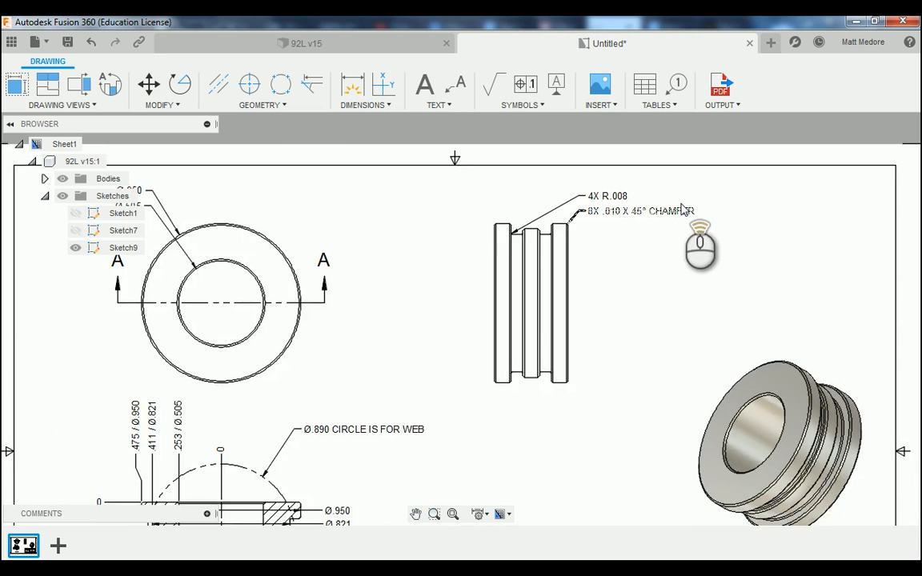
scroll(632, 232, down, 5)
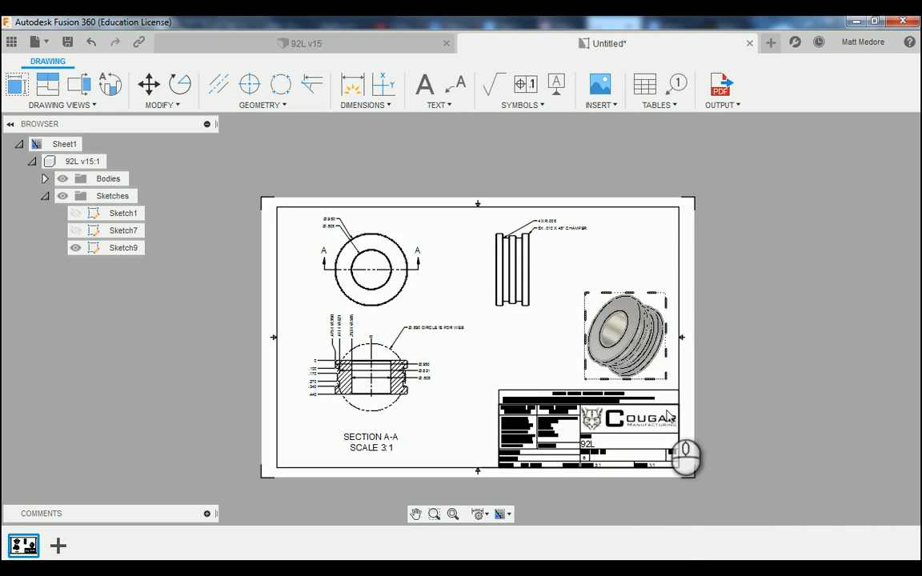
scroll(652, 489, up, 1)
scroll(653, 490, up, 5)
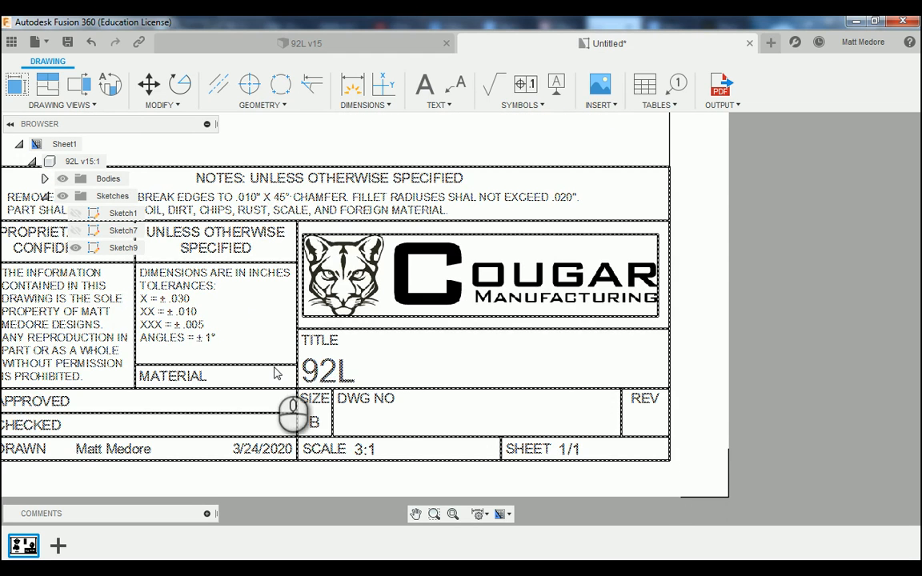
double_click(270, 370)
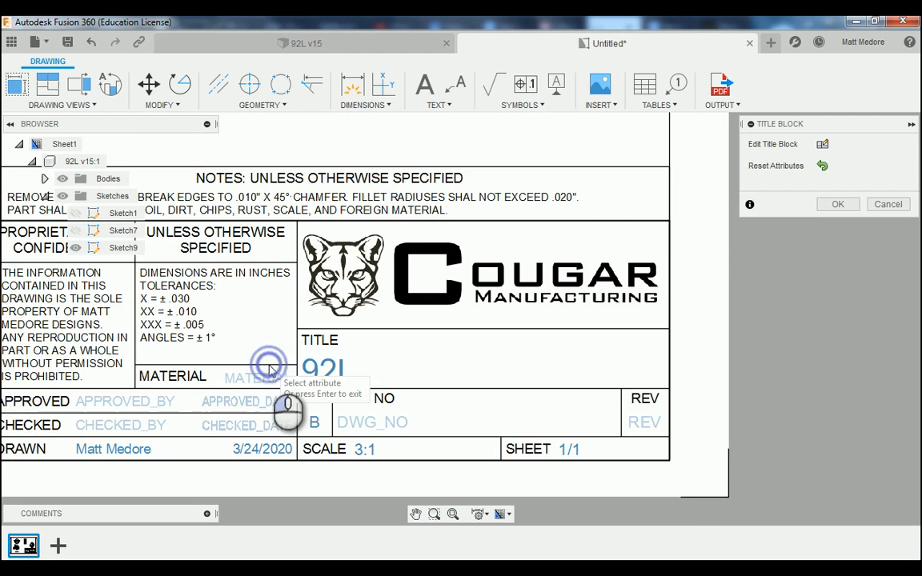
click(256, 381)
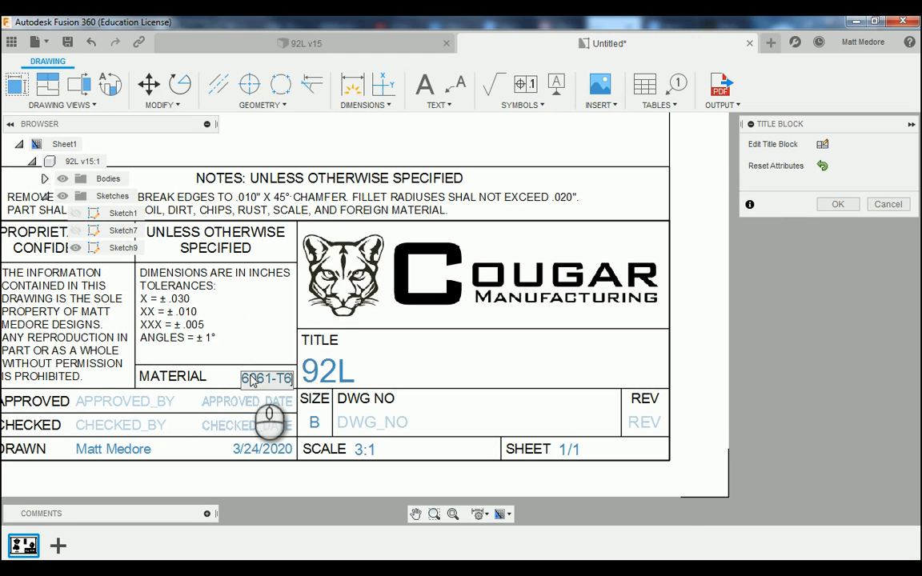
text(AL)
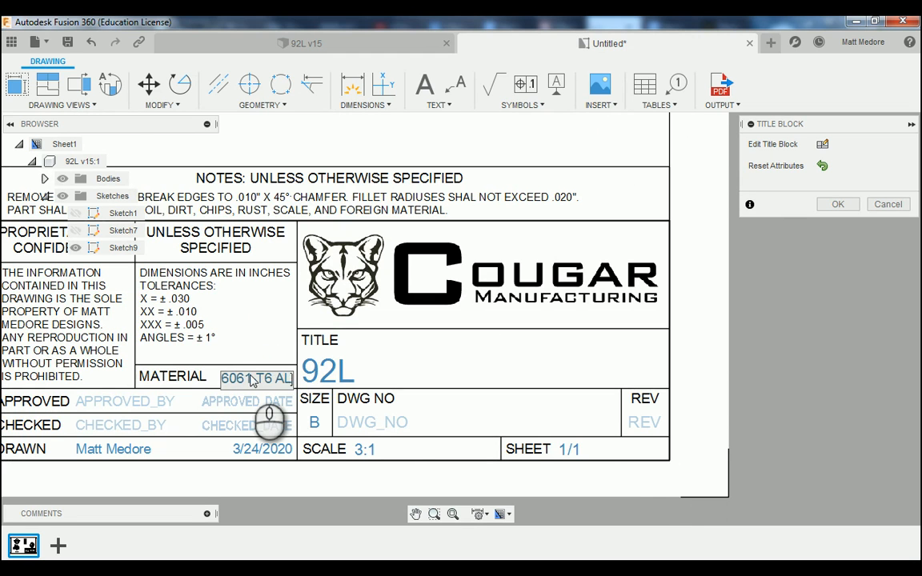
Set the title block's revision attribute to "A" and finish editing the title block.
click(645, 423)
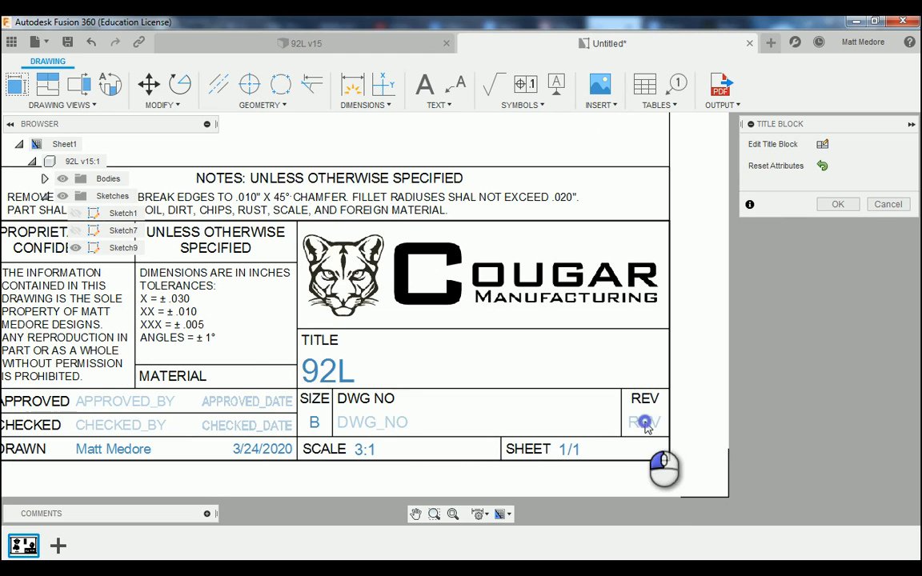
double_click(646, 424)
text(A)
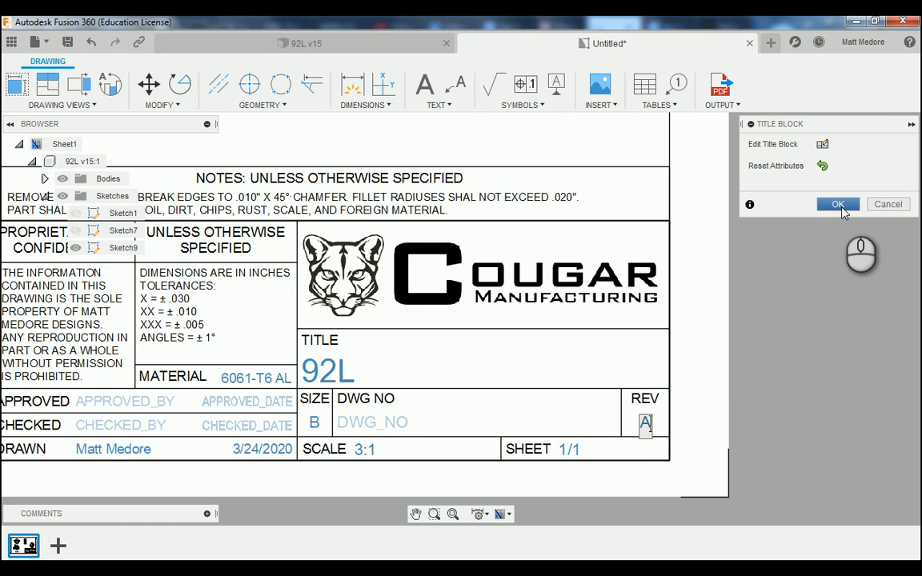
click(838, 206)
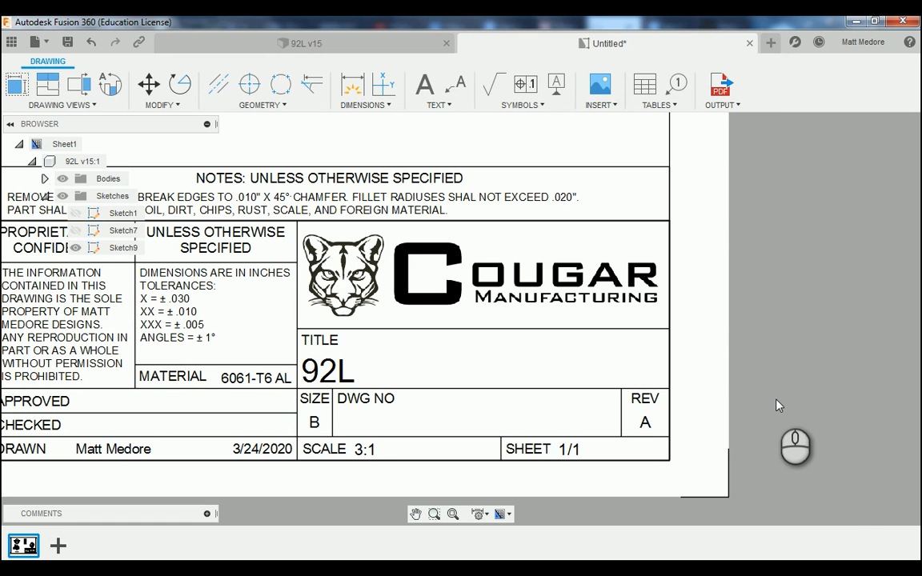
Review the title block entries and the whole sheet, including all four views and their dimensions and callouts.
scroll(776, 406, down, 1)
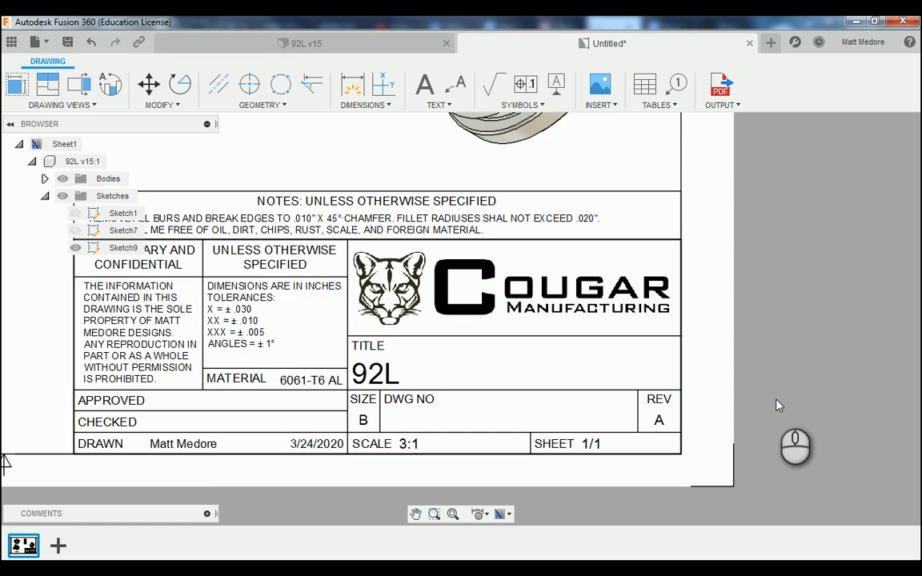
scroll(775, 405, down, 5)
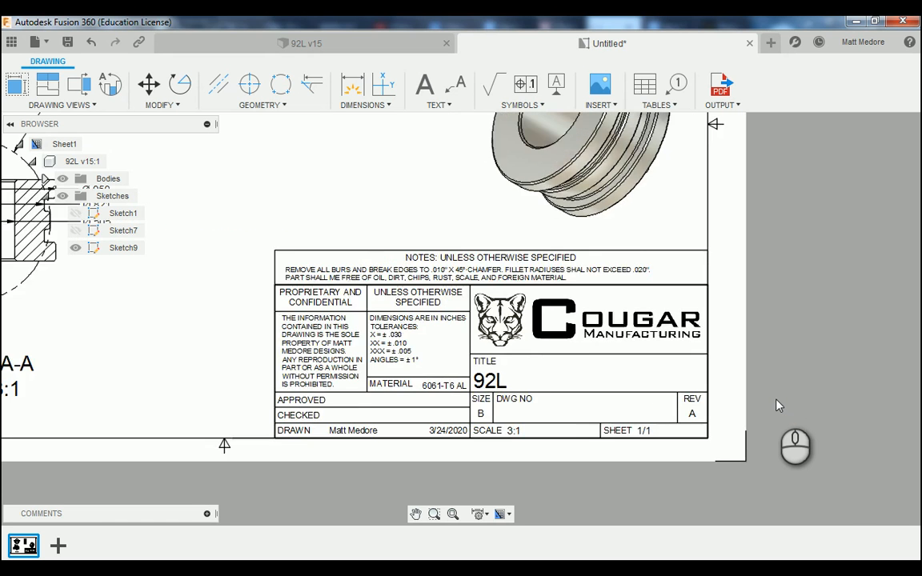
scroll(775, 406, down, 2)
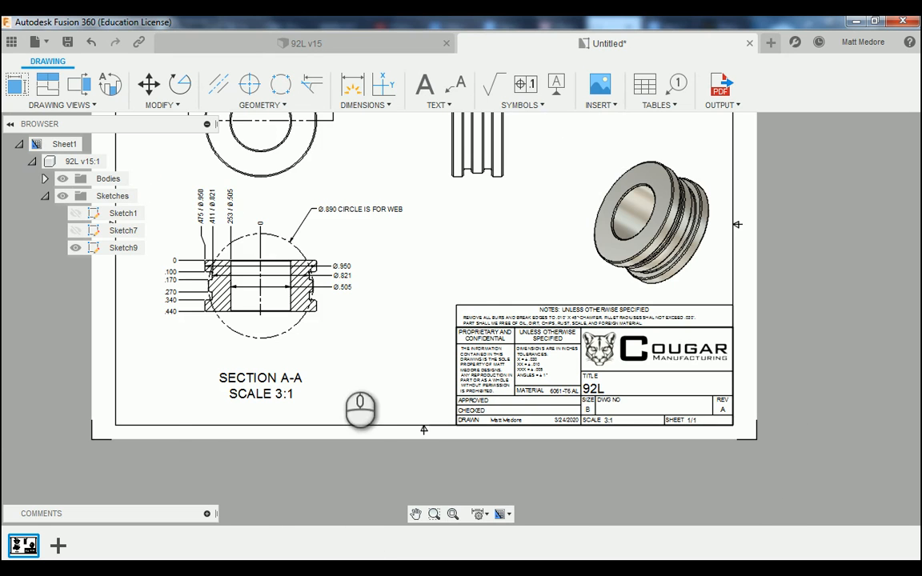
scroll(641, 232, down, 3)
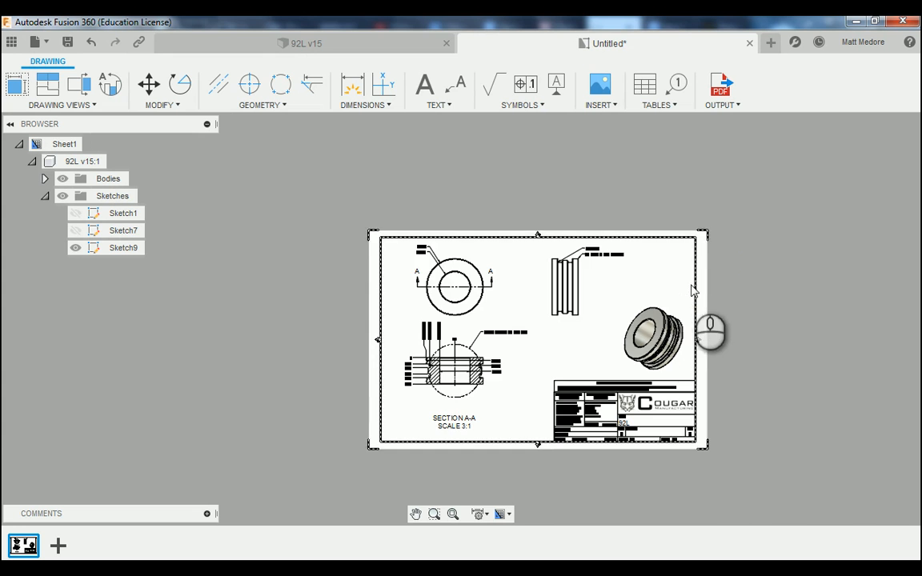
scroll(728, 312, down, 1)
scroll(591, 216, up, 2)
scroll(592, 294, down, 1)
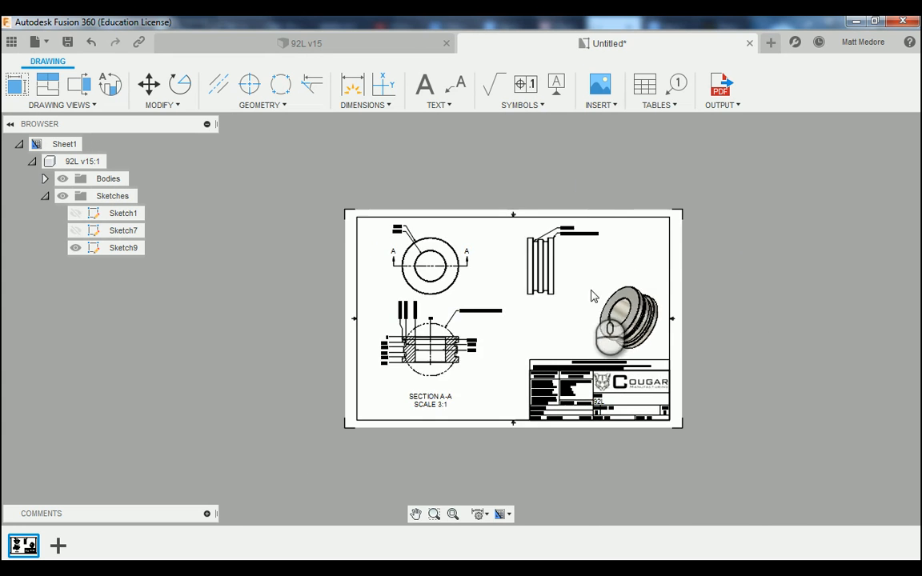
scroll(595, 300, up, 2)
scroll(596, 301, up, 2)
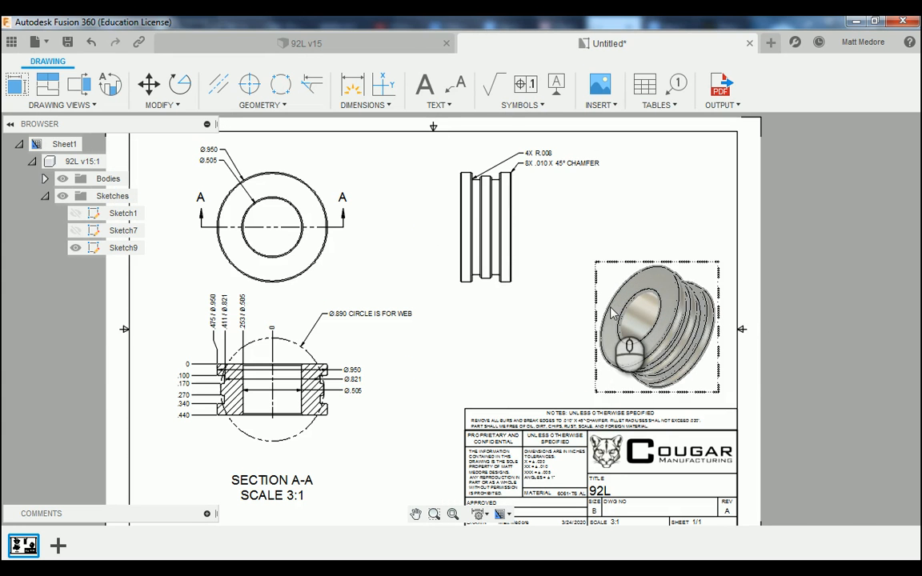